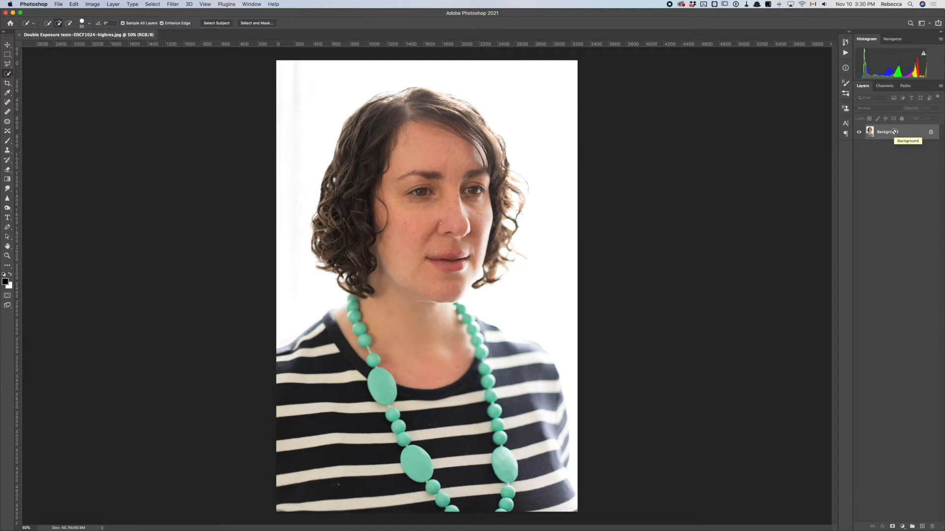
Duplicate the Background layer and name the copy Portrait
key(super+j)
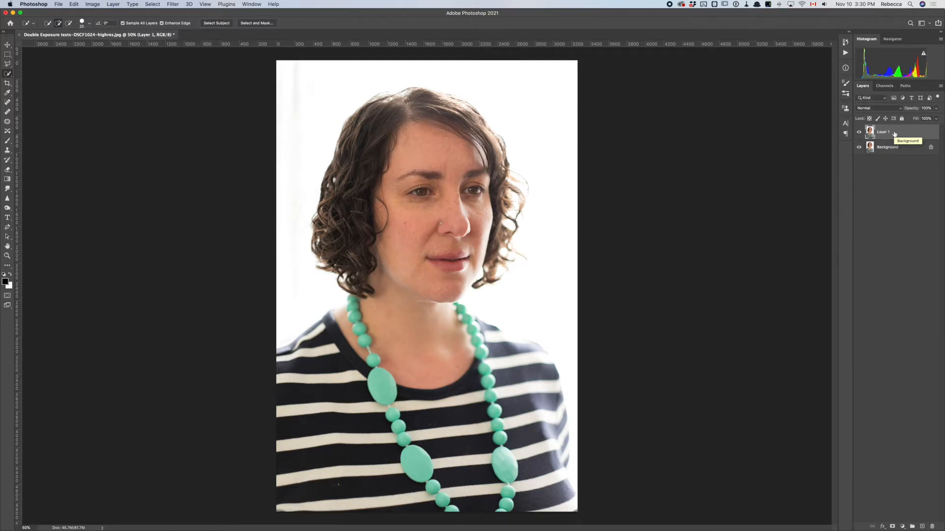
double_click(881, 132)
text(Portrait)
key(Return)
Fill the original Background layer with white at 100% opacity in Normal mode
click(898, 151)
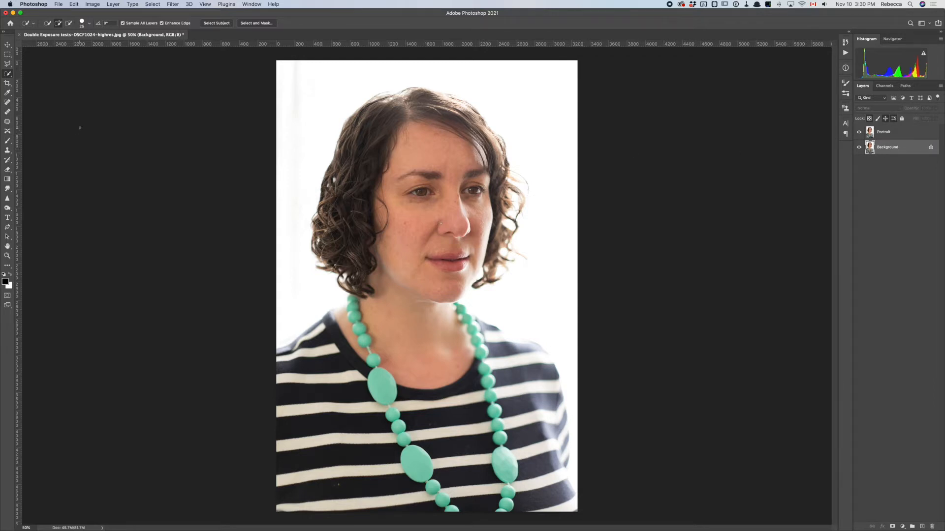
click(75, 4)
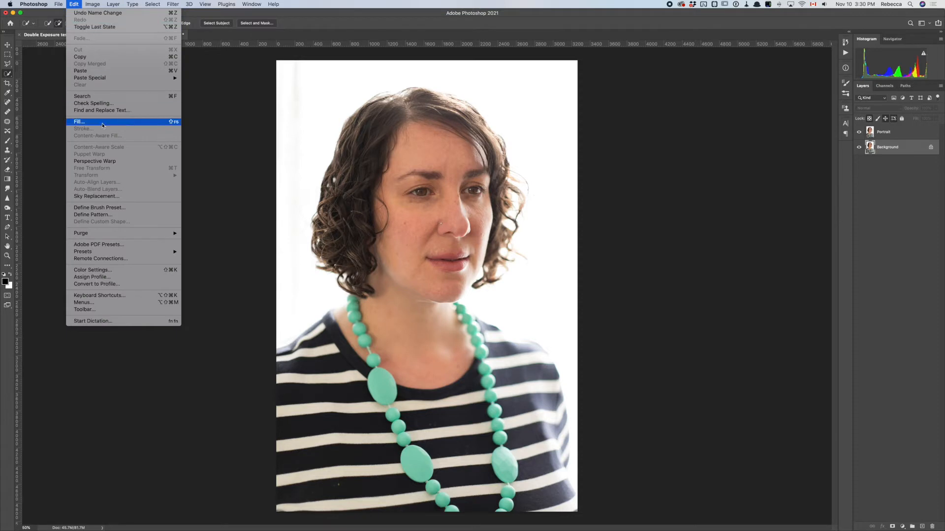
click(102, 124)
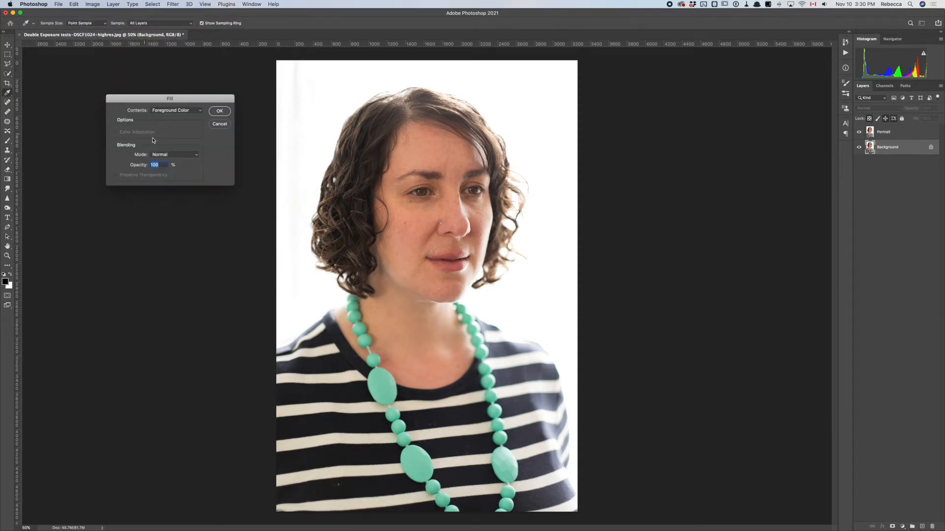
click(183, 111)
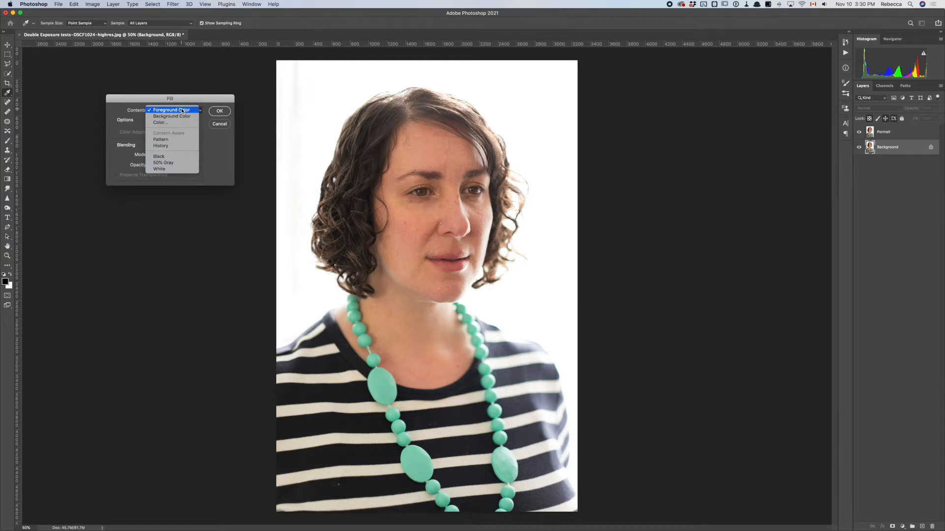
click(179, 170)
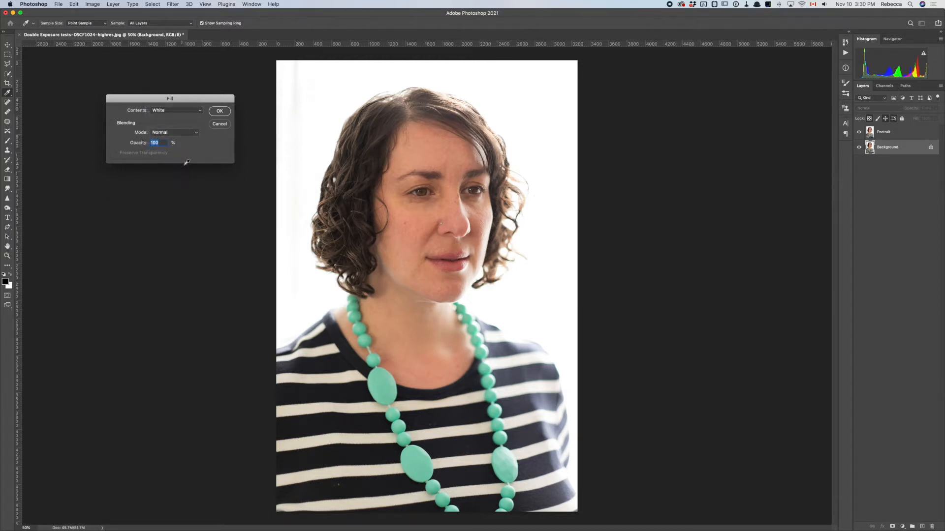
click(219, 111)
Open the Select and Mask workspace for the Portrait layer with the Quick Selection tool active
key(w)
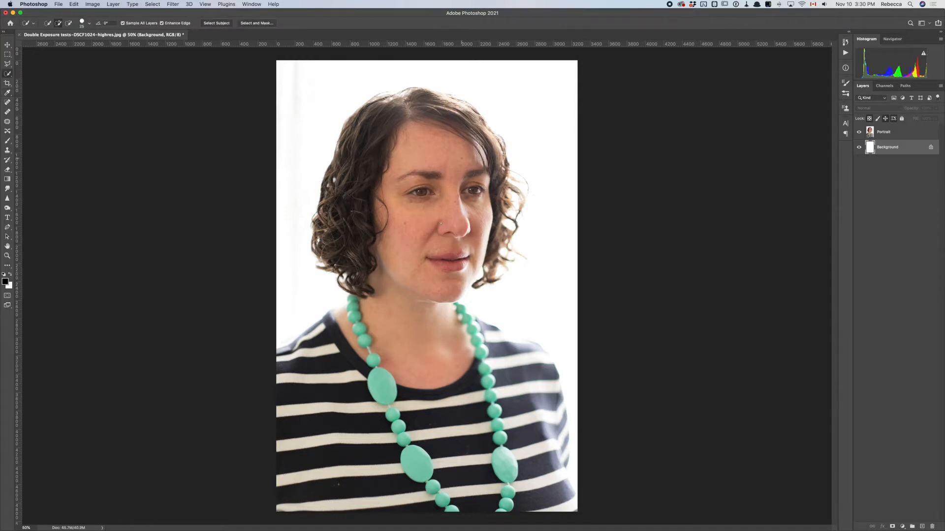
click(904, 133)
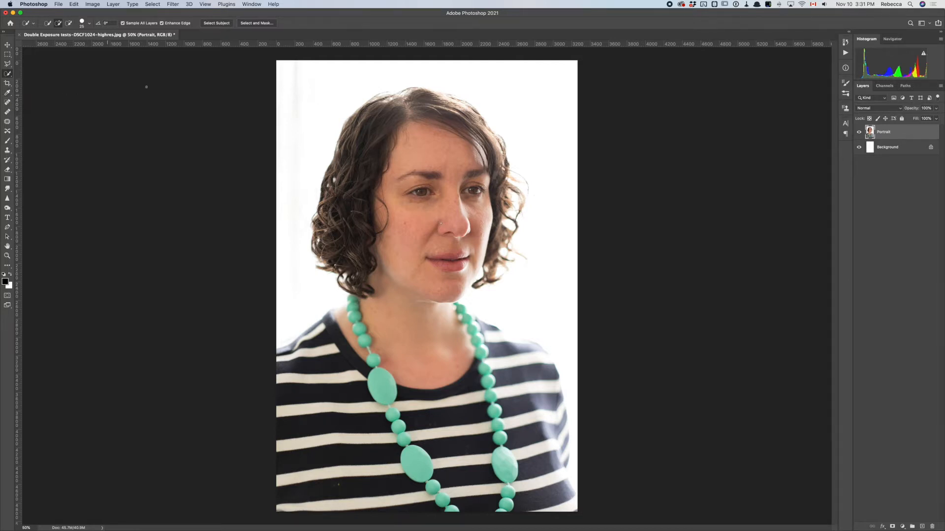
click(255, 25)
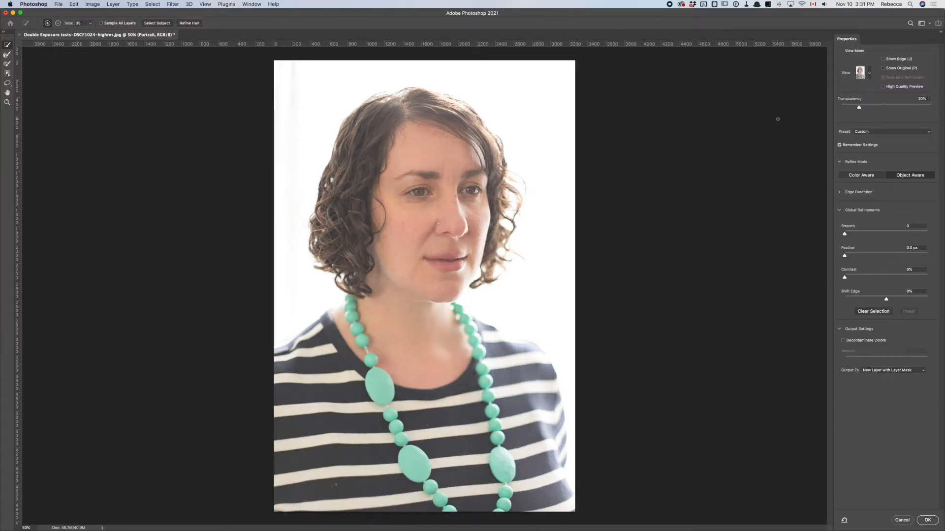
Set the mask preview to Overlay, select the subject automatically and refine her hair
click(866, 73)
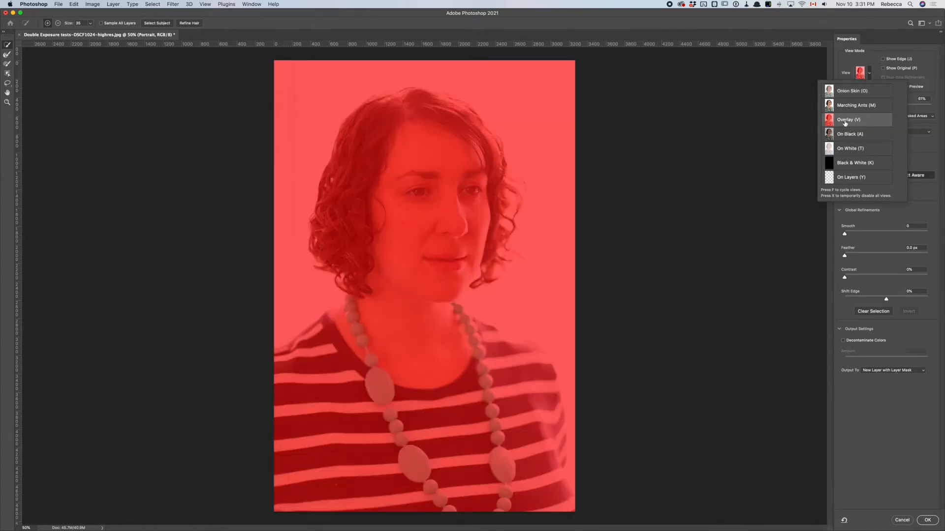
click(294, 21)
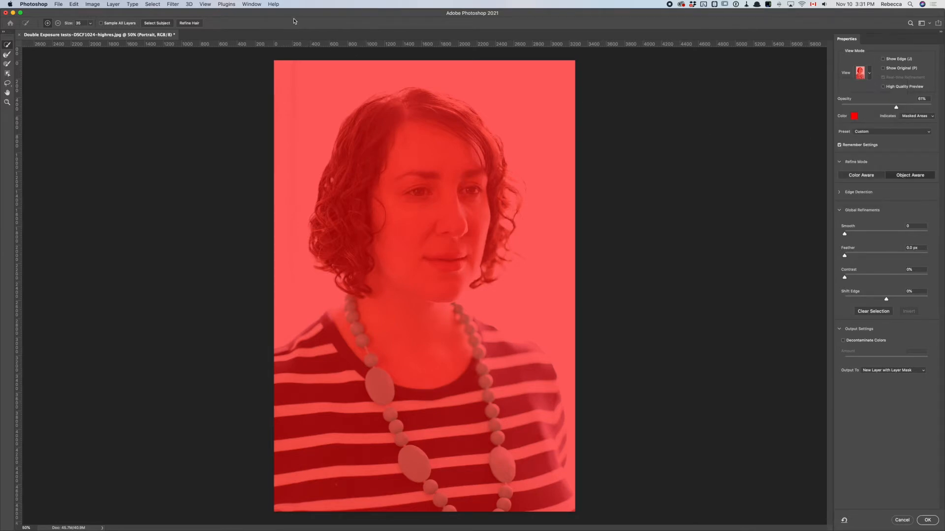
click(157, 25)
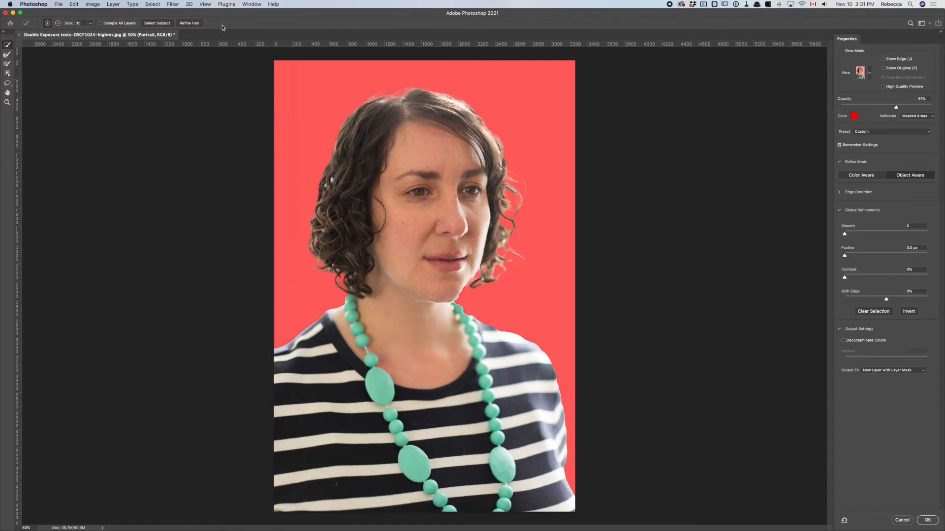
click(191, 24)
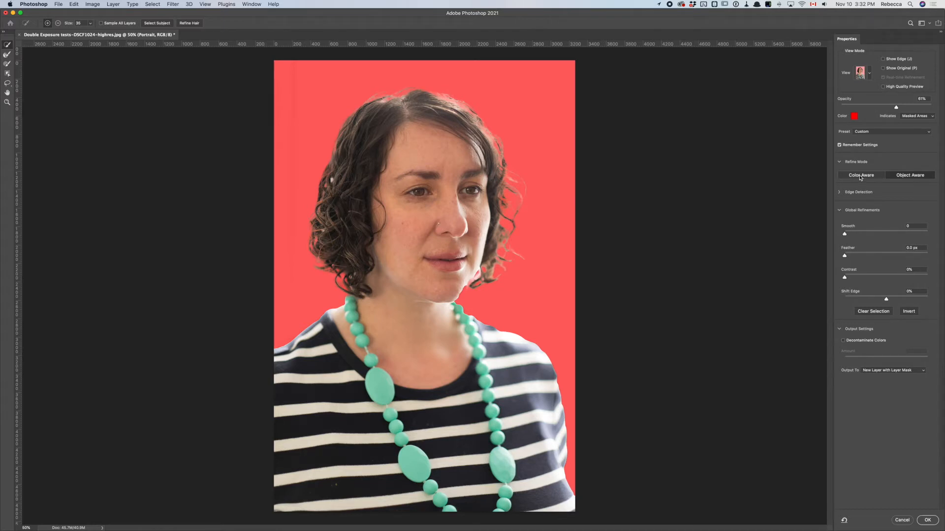
Compare Color Aware with Object Aware refinement in the Black & White view, ending on Object Aware and the Overlay view
click(869, 74)
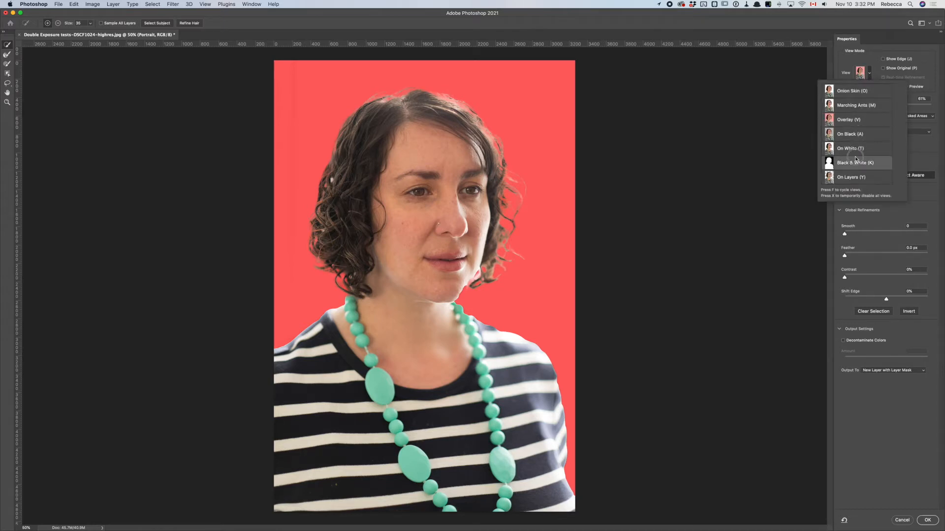
click(855, 159)
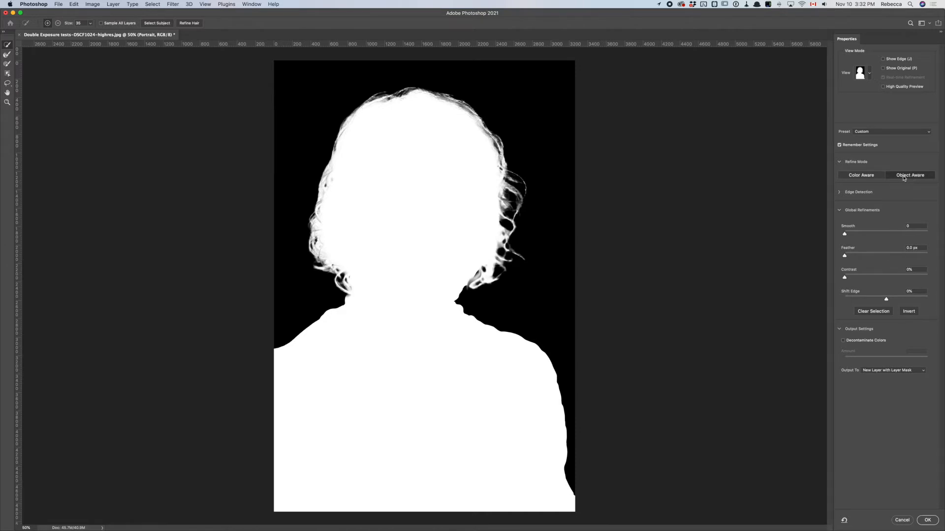
click(863, 176)
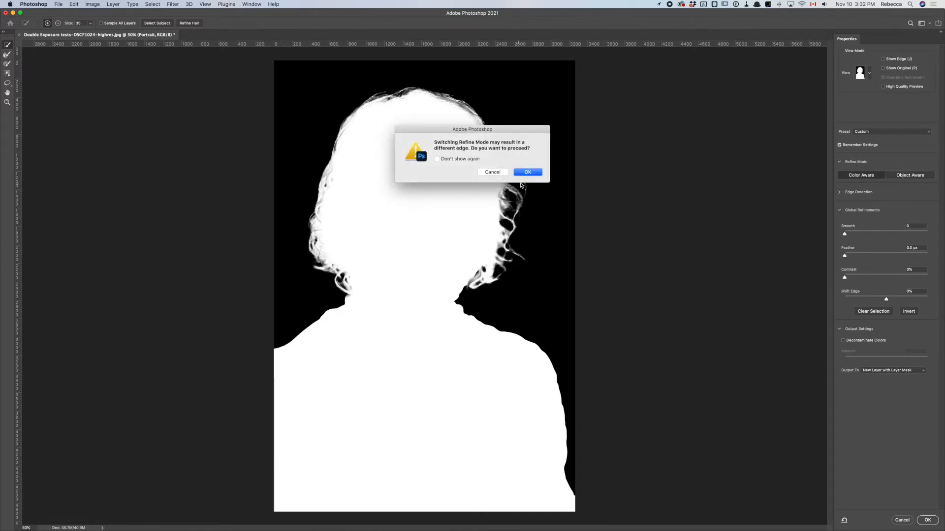
drag(473, 137, 696, 168)
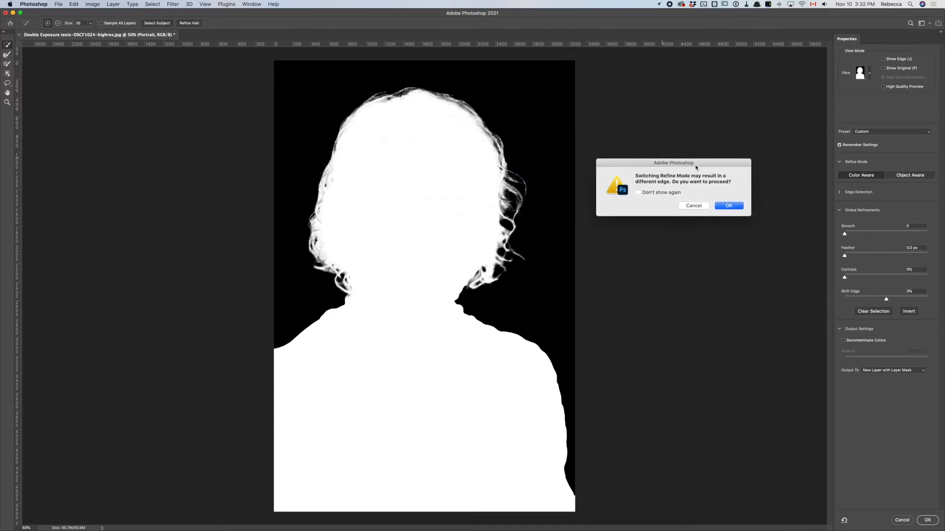
click(731, 207)
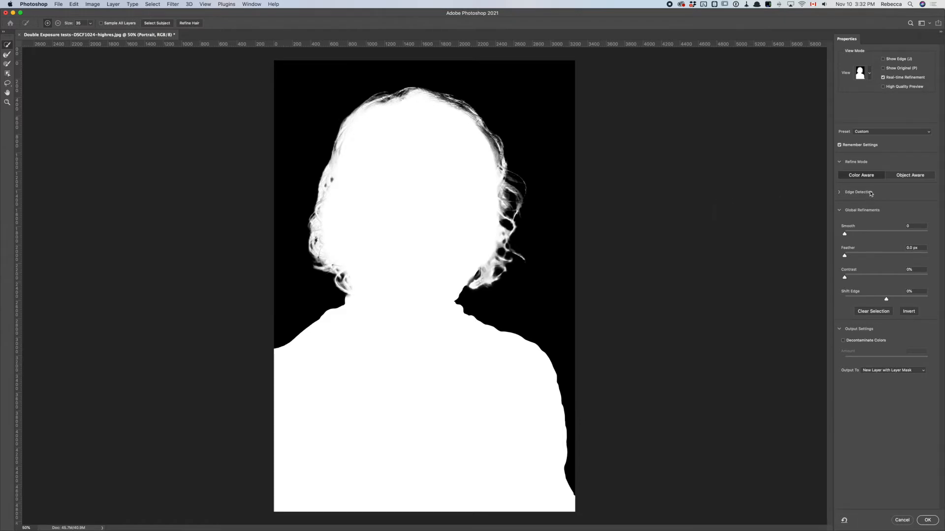
click(898, 179)
click(529, 173)
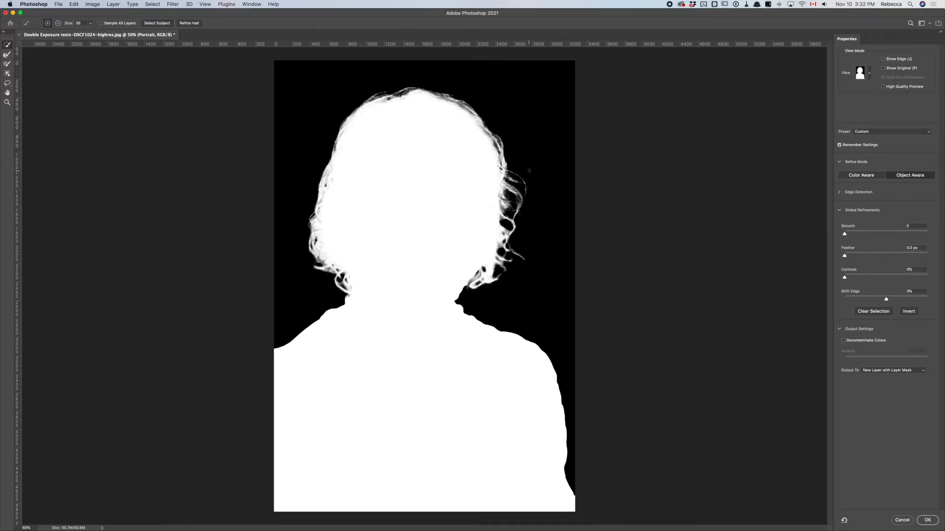
click(869, 72)
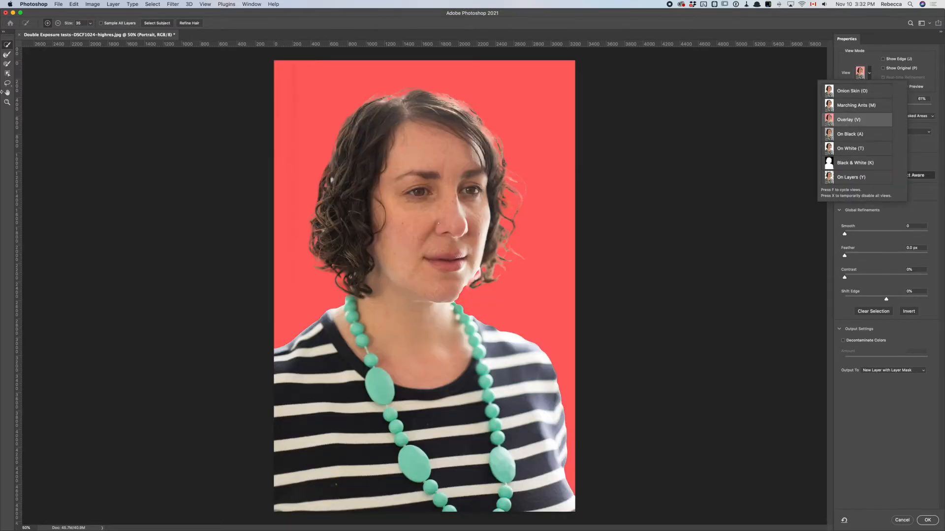
Brush along the outer curls on both sides of the head with the Refine Edge Brush to improve the hair mask
click(7, 57)
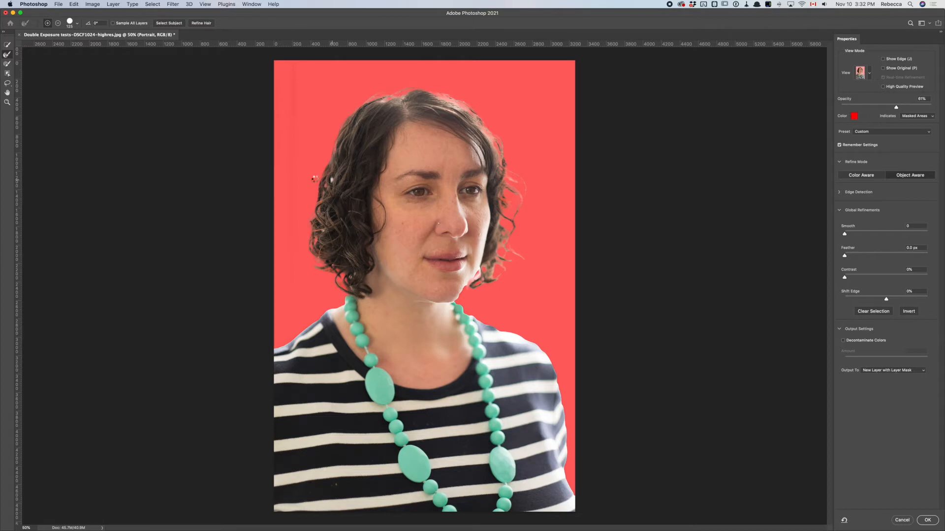
mouse_move(323, 178)
mouse_down()
mouse_move(311, 245)
mouse_move(329, 262)
mouse_move(316, 267)
mouse_move(340, 280)
mouse_up()
drag(523, 183, 512, 179)
drag(502, 145, 473, 111)
Set the edge detection radius to 2 px with Smart Radius enabled, keeping Remember Settings on
click(840, 193)
click(917, 207)
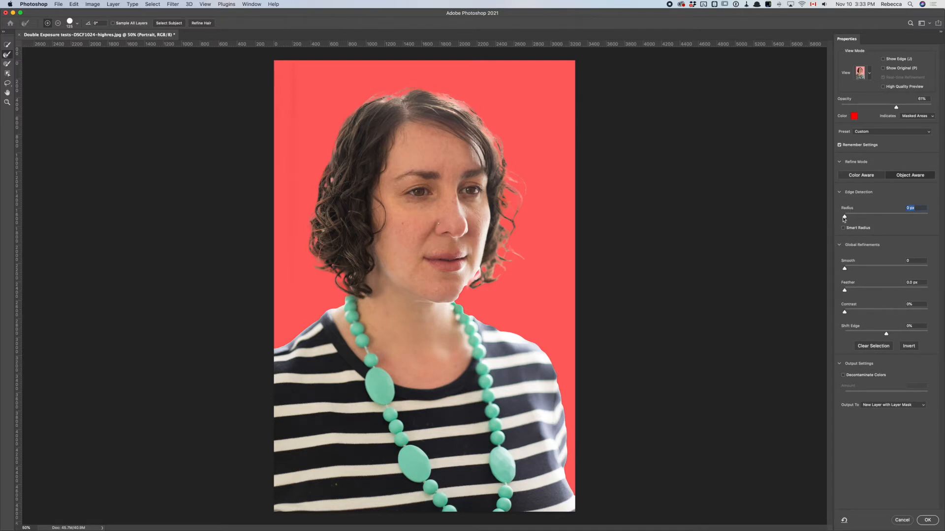
drag(846, 218, 854, 218)
click(843, 228)
click(839, 144)
click(840, 145)
Output the refined selection as a Layer Mask on the Portrait layer
click(875, 408)
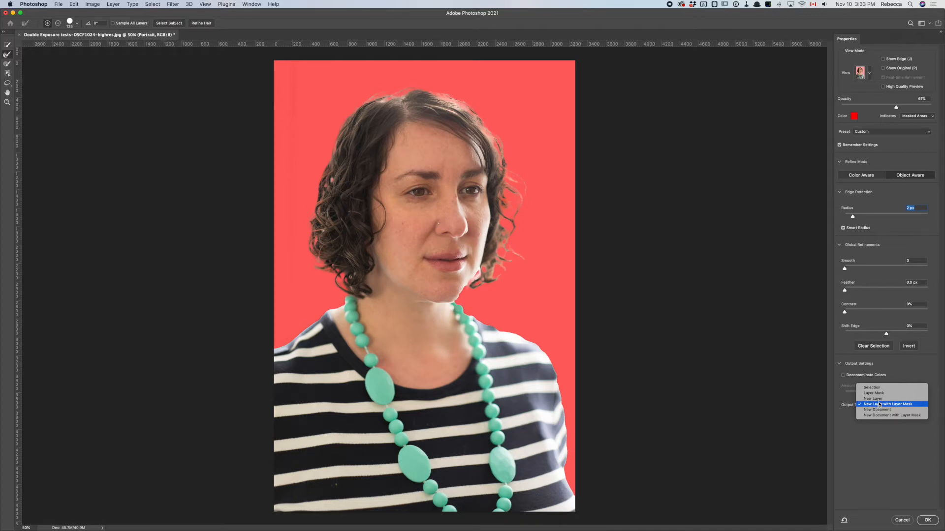
click(886, 394)
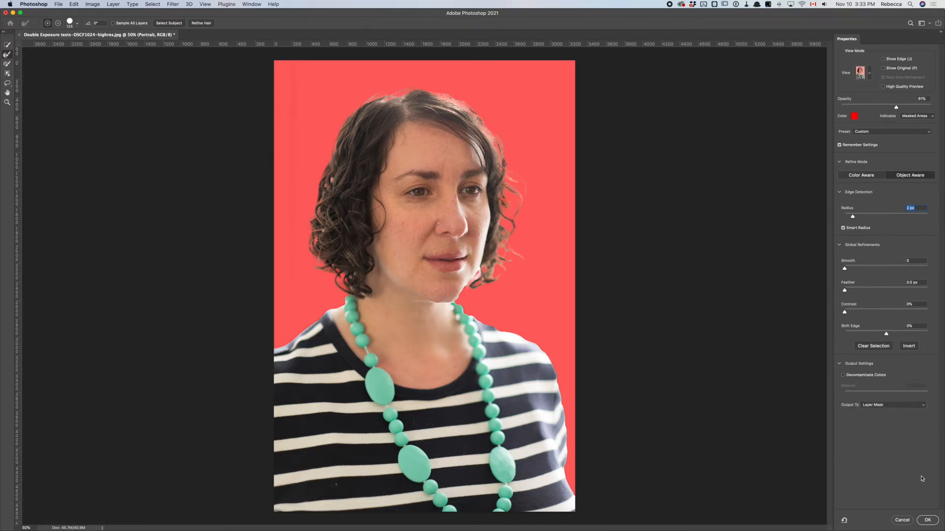
click(927, 522)
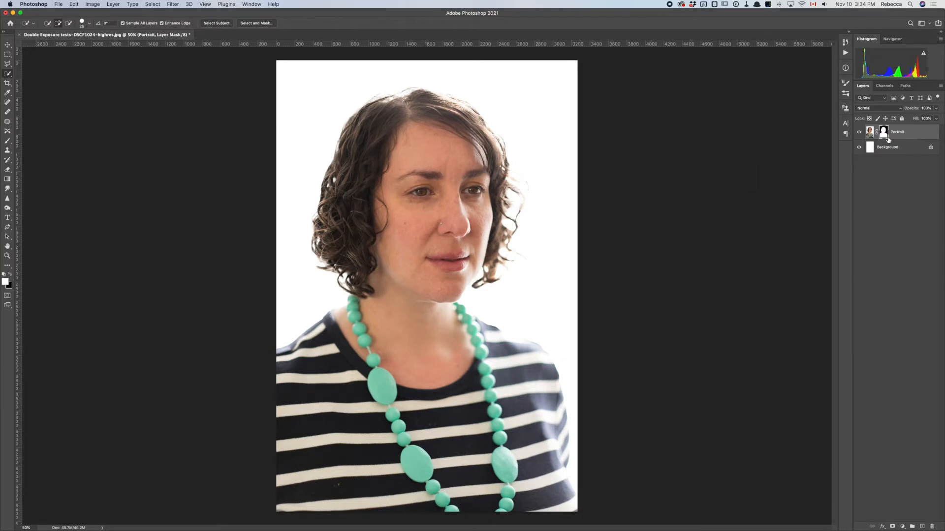
Examine the Portrait layer's mask on its own, and check its edge along the striped shoulder with the red mask overlay
alt+click(884, 136)
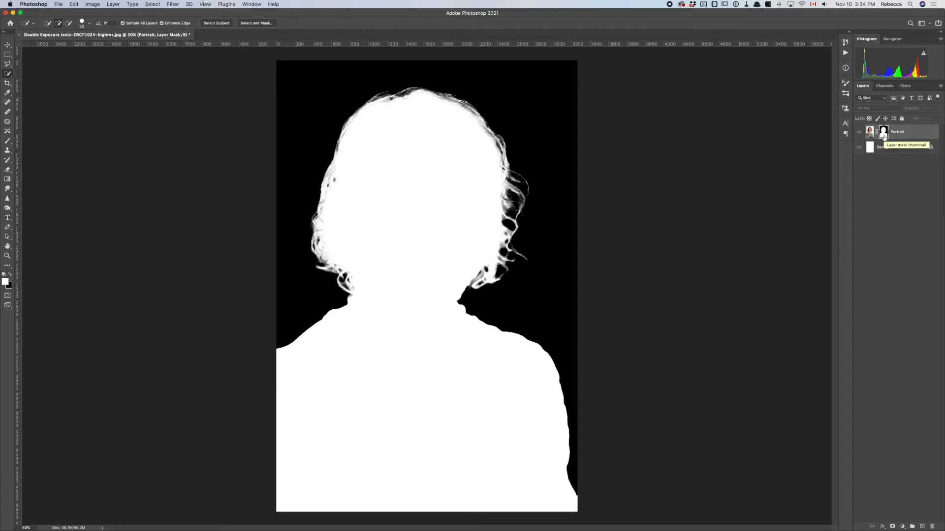
alt+click(884, 136)
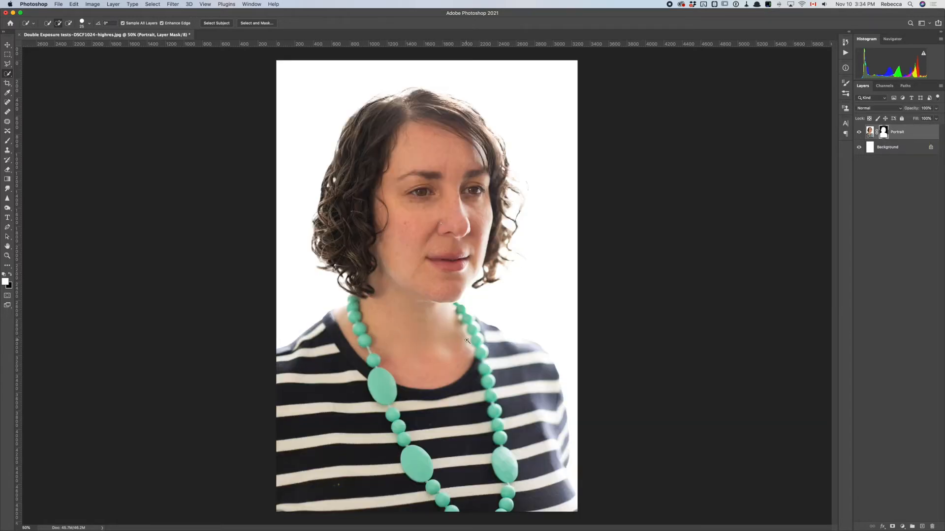
super+click(516, 346)
super+click(516, 346)
super+click(516, 347)
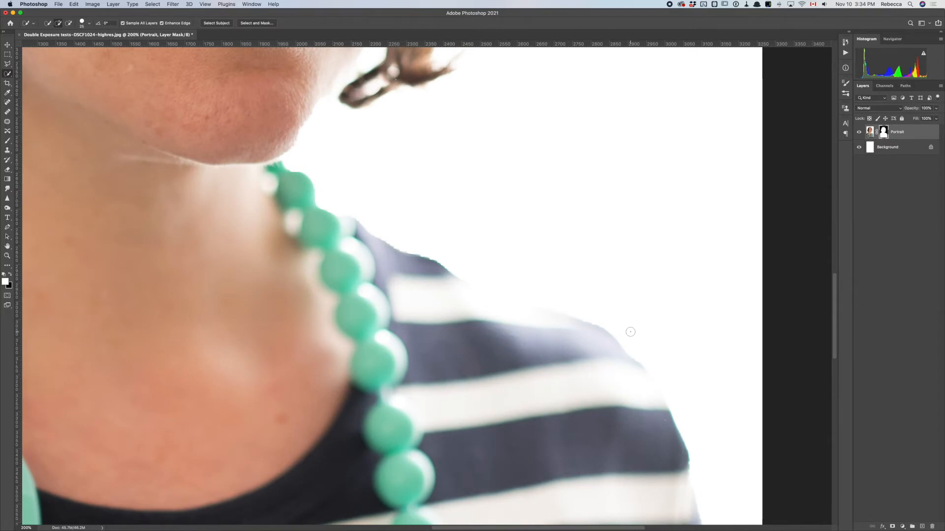
key(backslash)
key(backslash)
key(backslash)
key(backslash)
key(backslash)
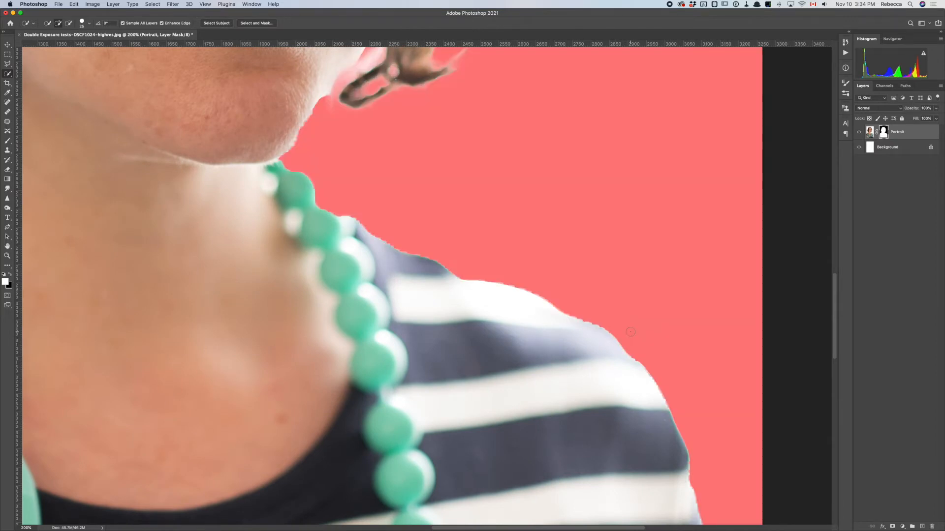
key(backslash)
key(backslash)
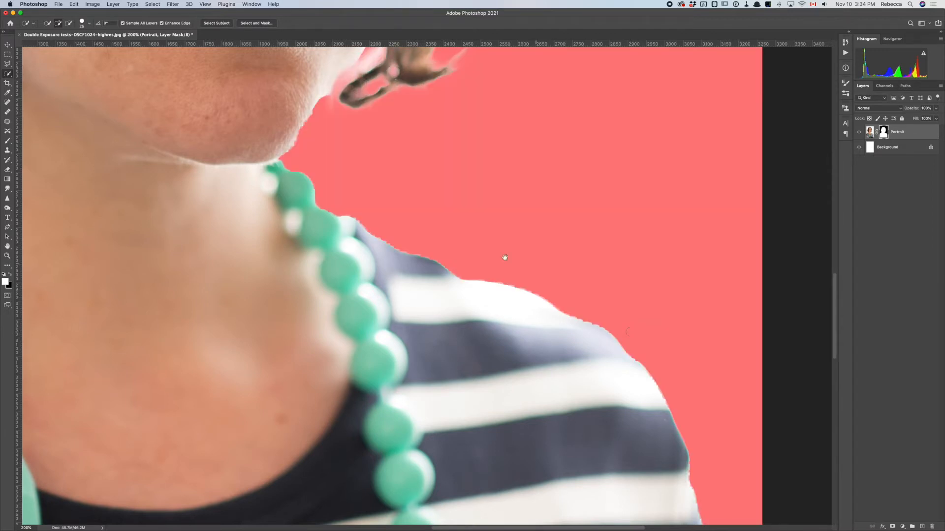
Inspect the mask edge around the chin, jaw and lower curls by switching the red overlay on and off
drag(398, 205, 487, 430)
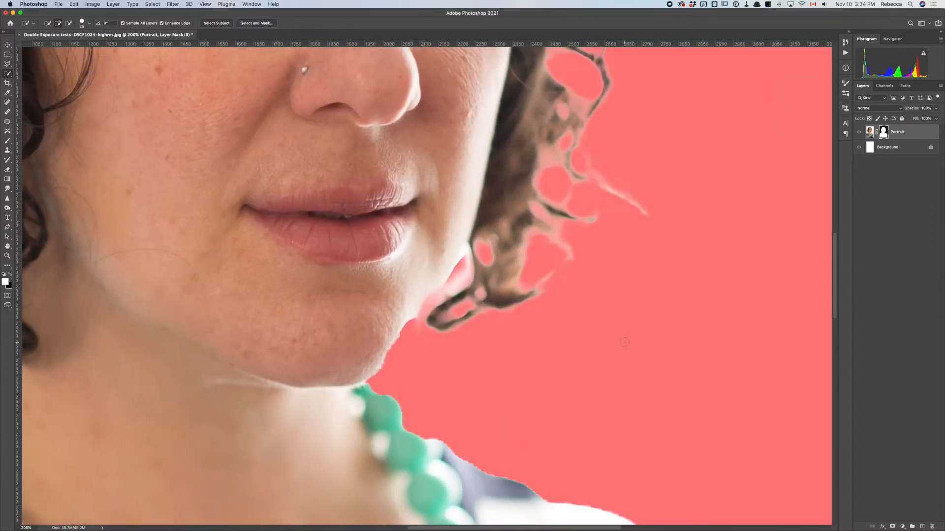
key(backslash)
key(backslash)
key(backslash)
key(backslash)
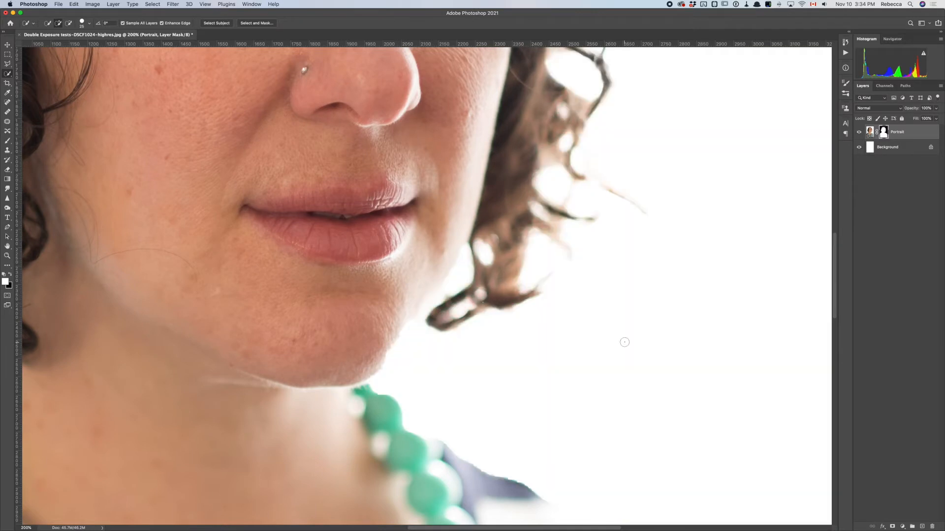
key(backslash)
key(backslash)
key(backslash)
key(backslash)
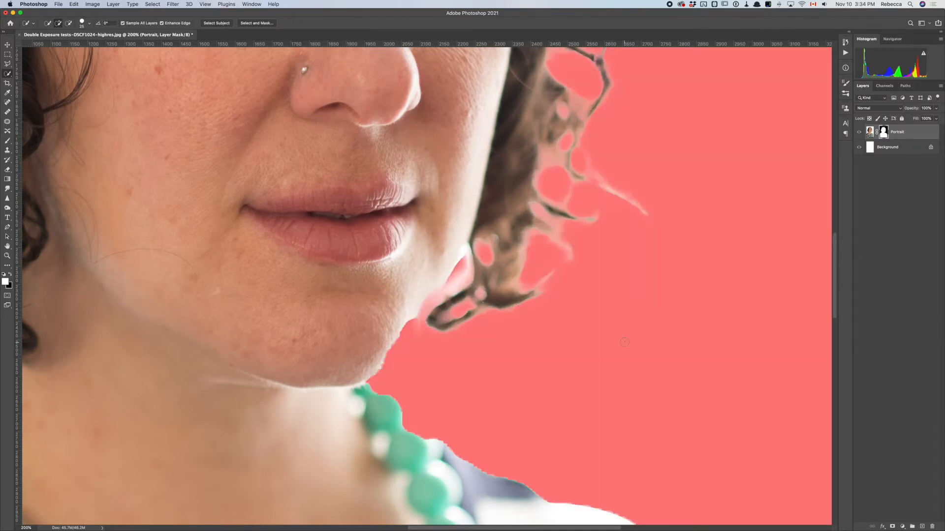
key(backslash)
Select the narrow area along the jawline beside the chin with a four-cornered Polygonal Lasso outline
key(l)
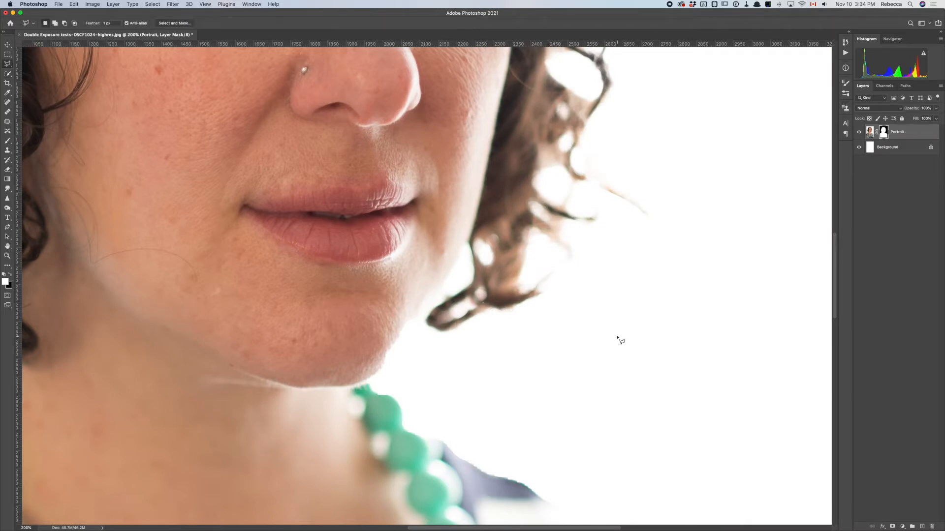
click(443, 283)
click(380, 370)
click(361, 335)
click(443, 246)
click(442, 284)
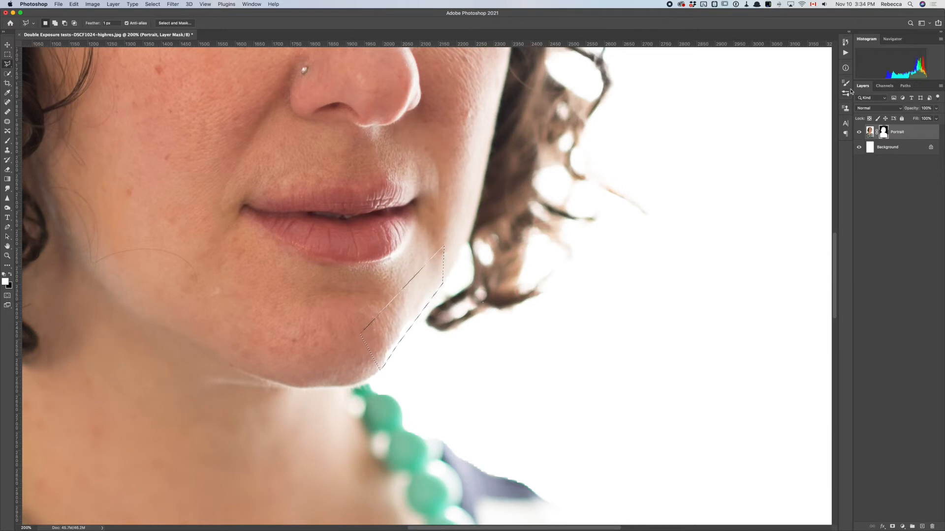
Try filling the jawline selection on the Portrait layer's mask with black, and undo the fill
click(74, 4)
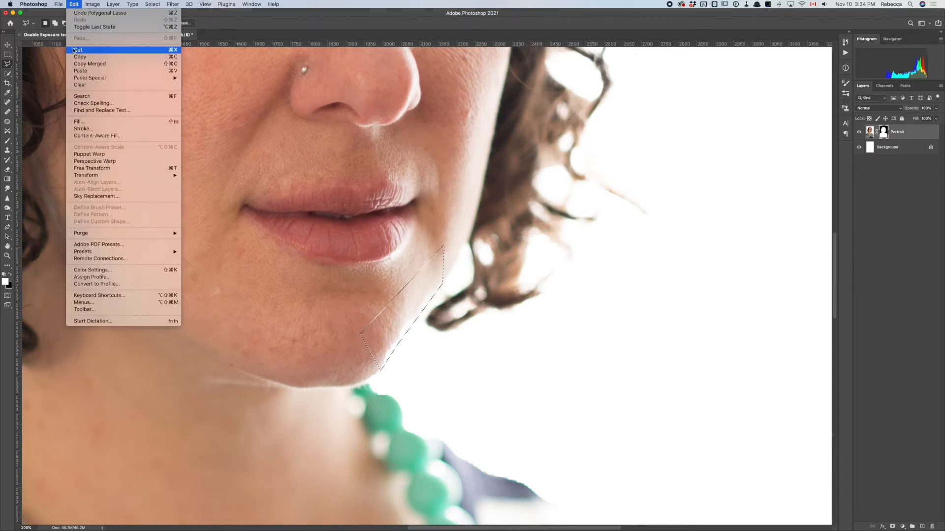
click(83, 121)
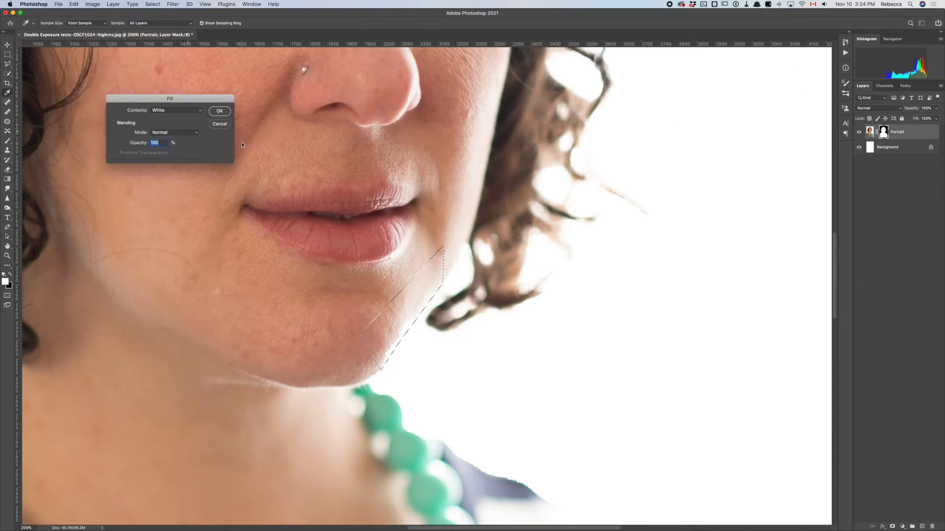
click(188, 111)
click(190, 98)
click(223, 111)
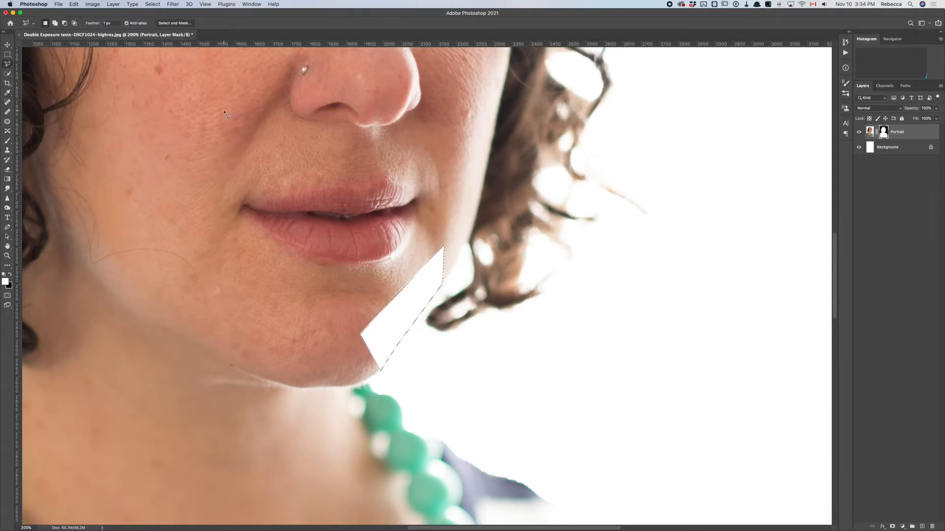
key(super+z)
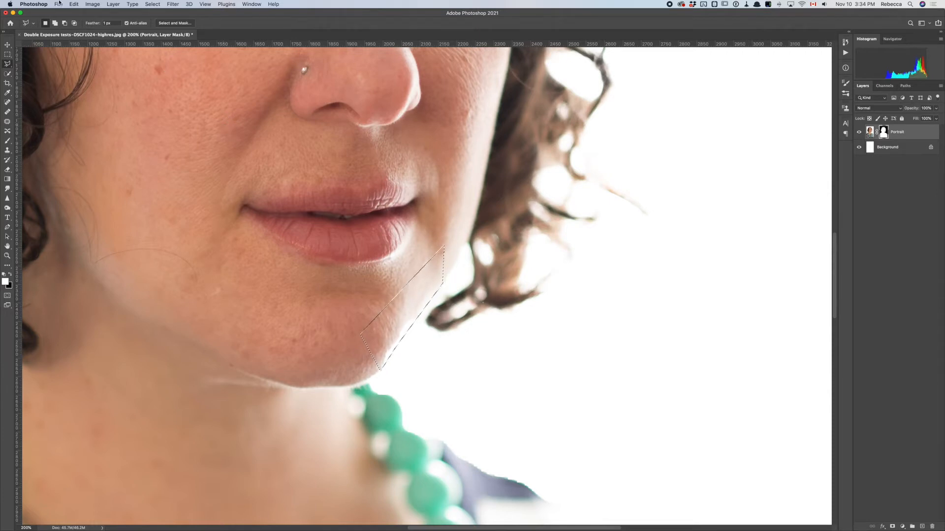
Fill the jawline selection on the Portrait layer's mask with white at 100% opacity, and deselect
click(74, 3)
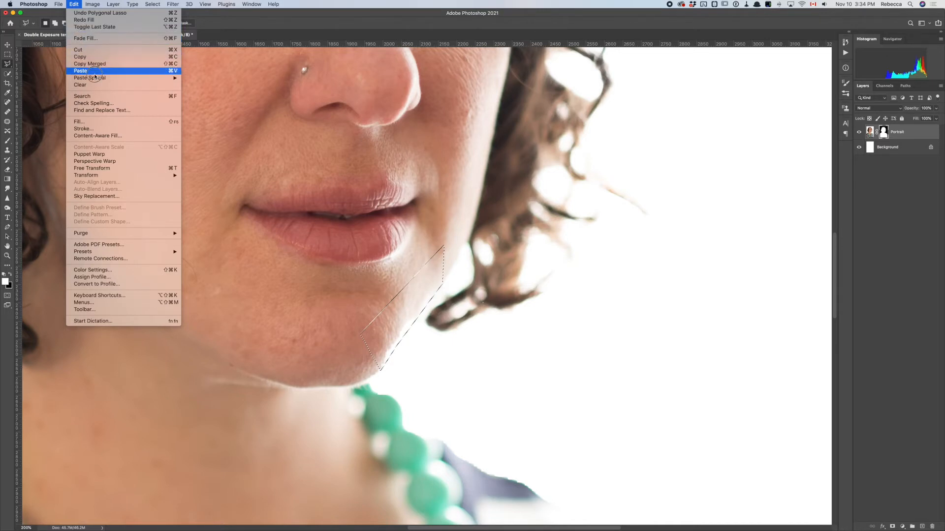
click(84, 121)
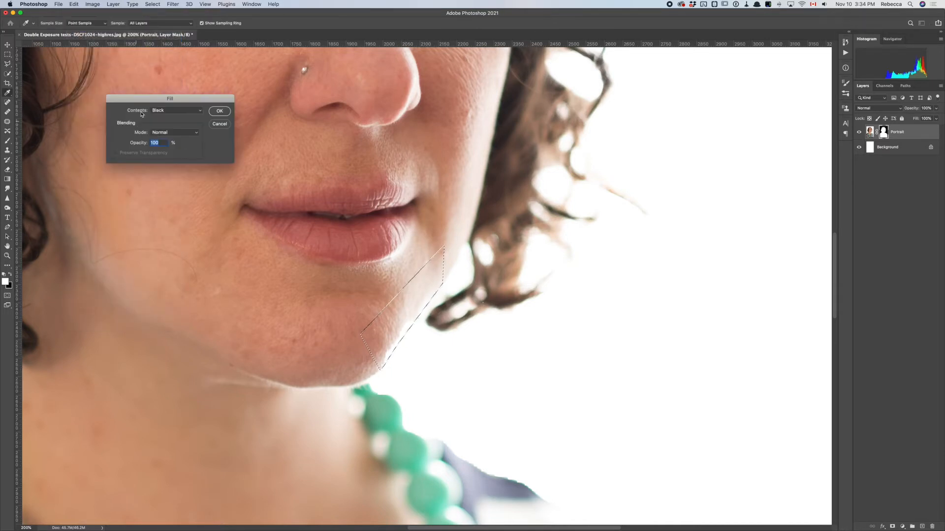
click(170, 111)
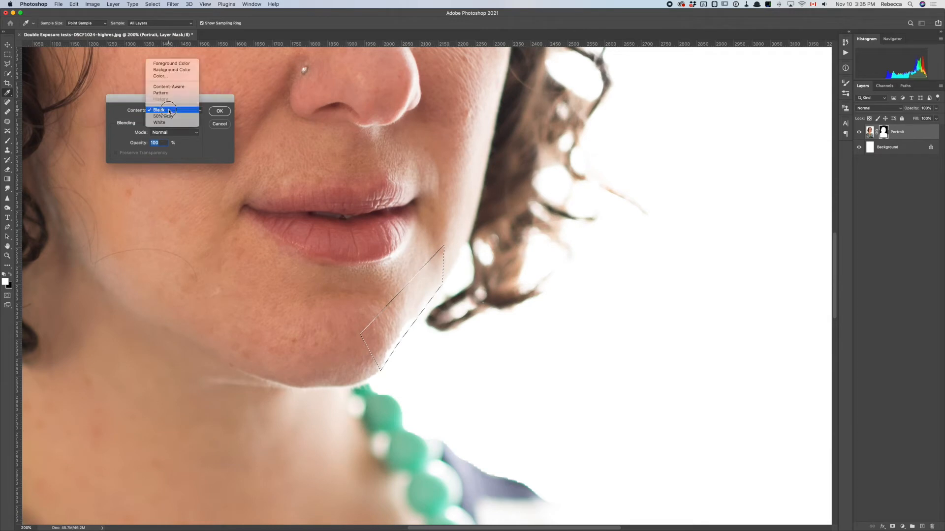
click(195, 121)
click(219, 113)
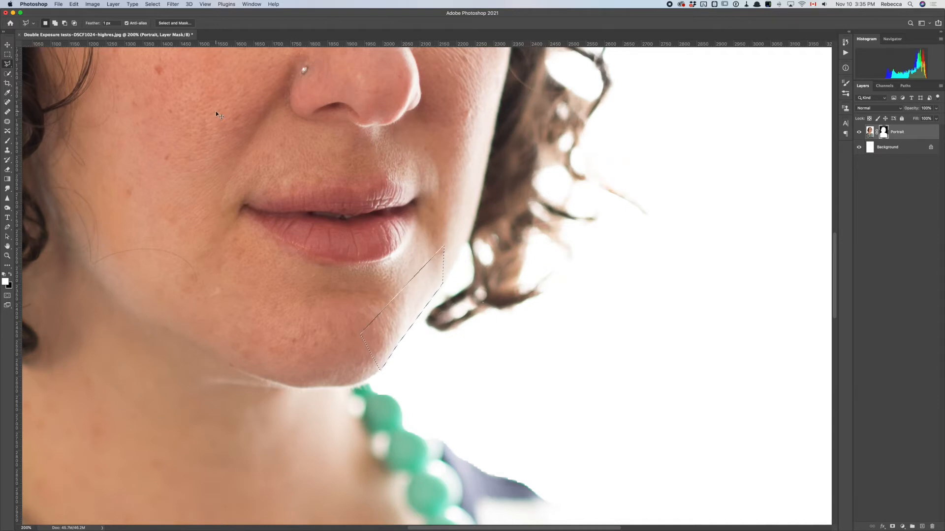
key(super+d)
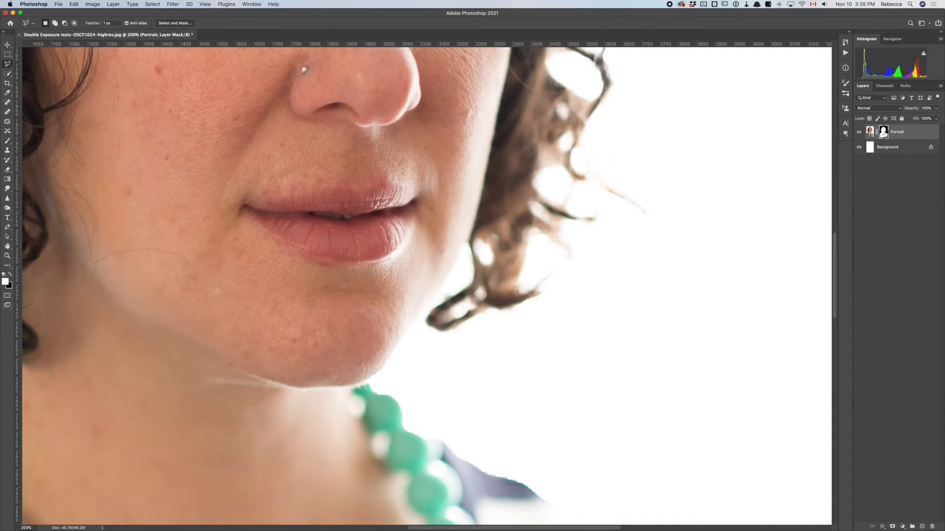
Check the jawline area in the mask-only view, and inspect the mask edge between the shoulder and upper necklace beads with the red overlay
alt+click(884, 133)
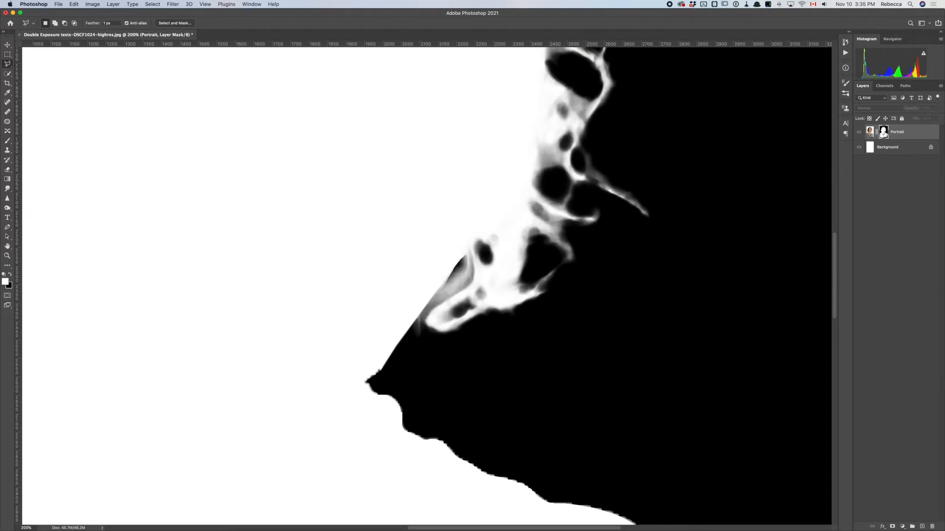
alt+click(884, 133)
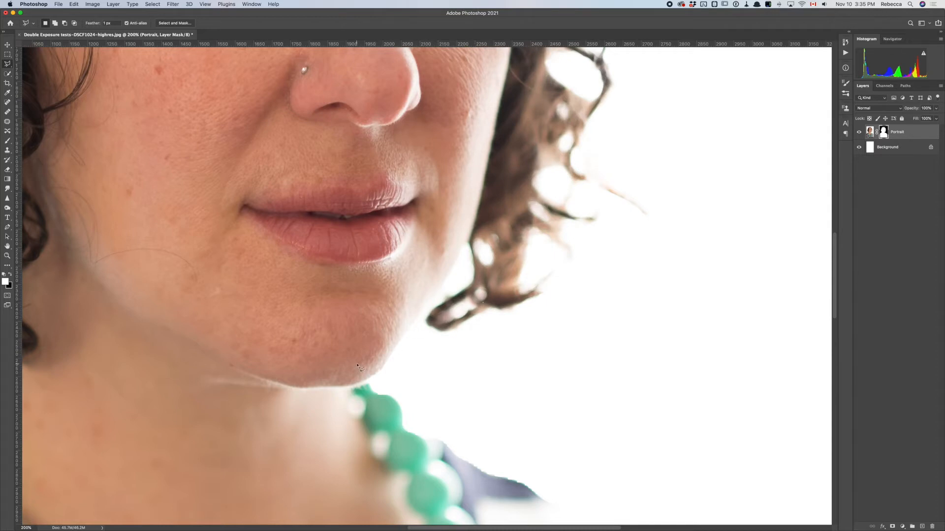
alt+click(326, 378)
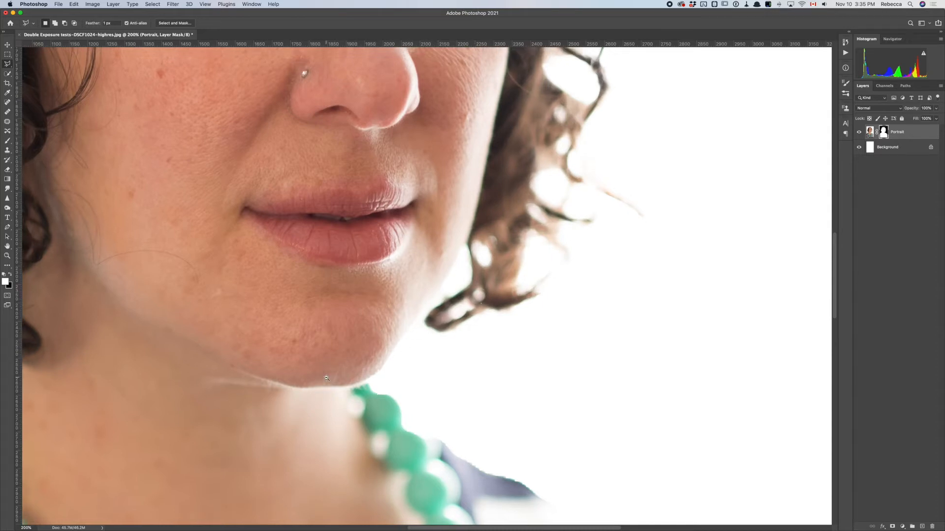
alt+click(326, 378)
drag(185, 396, 256, 387)
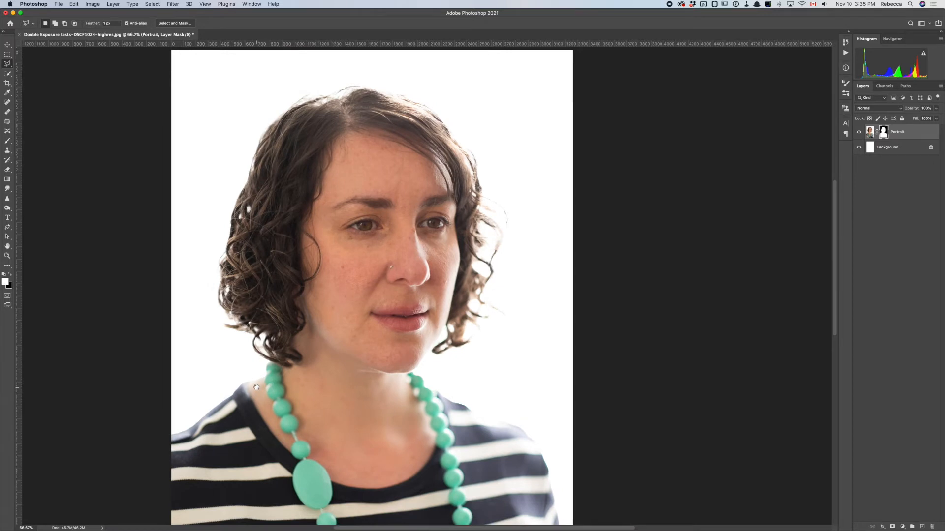
super+click(236, 388)
super+click(237, 387)
super+click(237, 387)
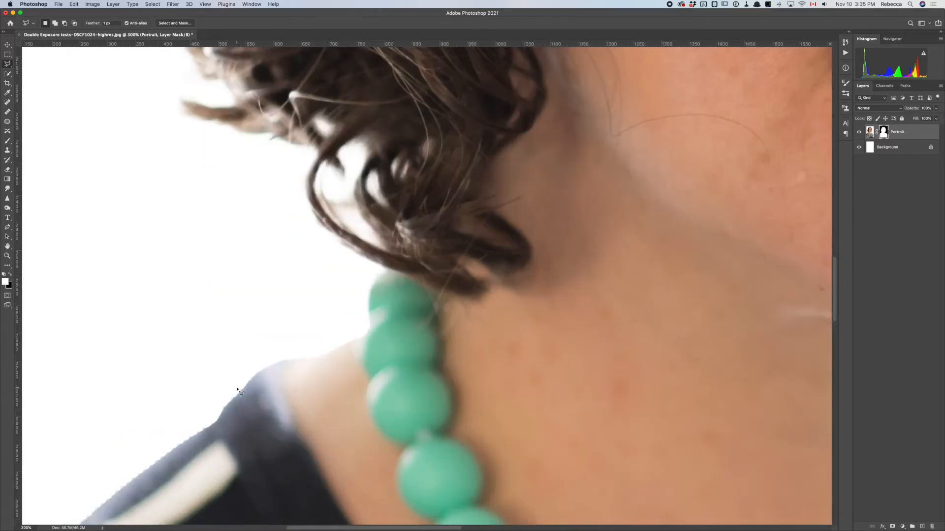
key(backslash)
key(backslash)
key(backslash)
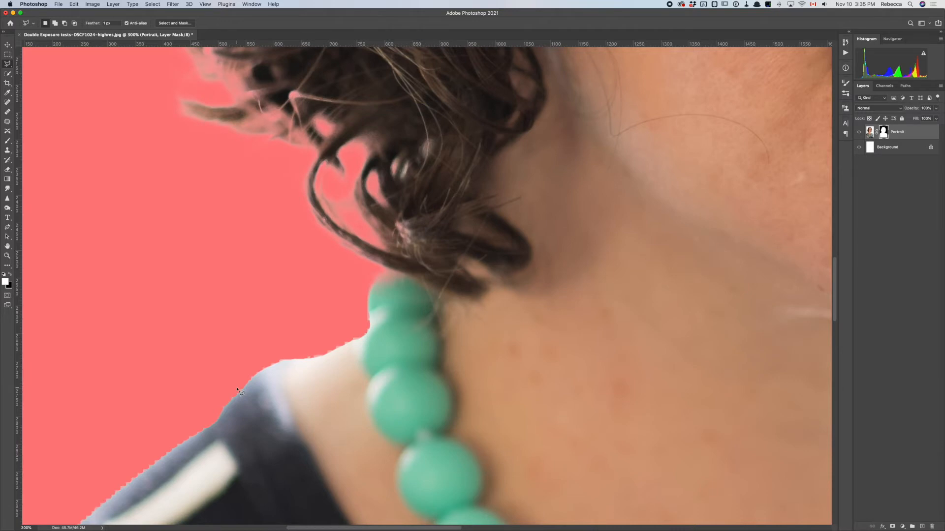
key(backslash)
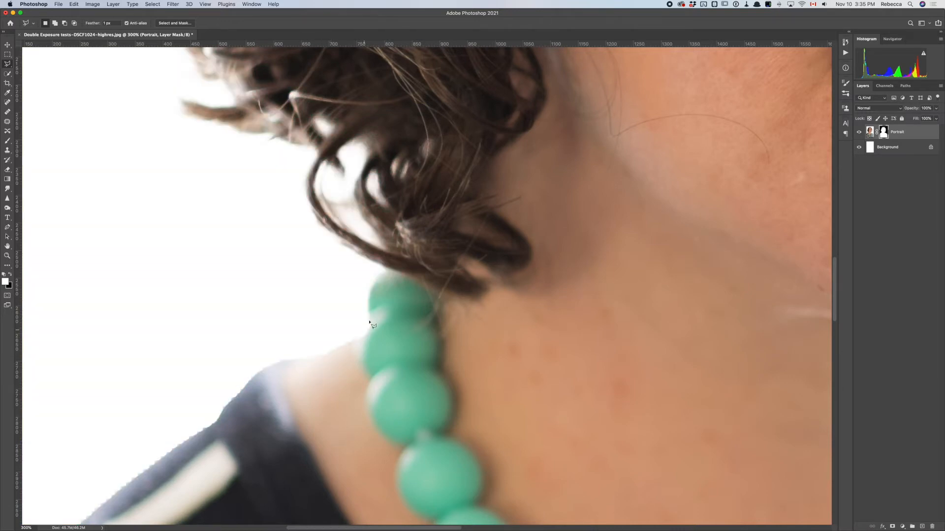
Outline the missing skin between the shirt collar and the upper green beads with a Polygonal Lasso selection
click(368, 305)
click(291, 356)
click(276, 364)
click(306, 391)
click(399, 350)
click(374, 307)
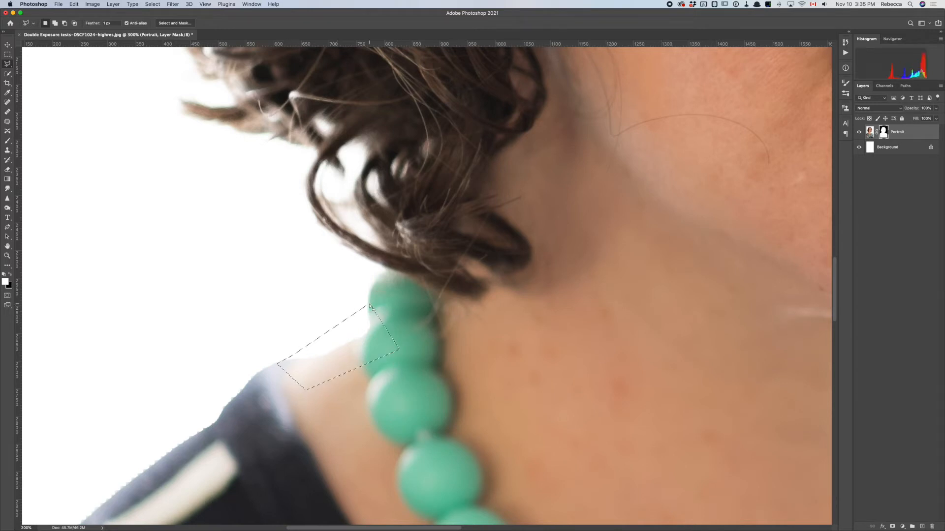
Fill the selection beside the upper necklace beads with white on the Portrait layer's mask, and deselect
click(74, 4)
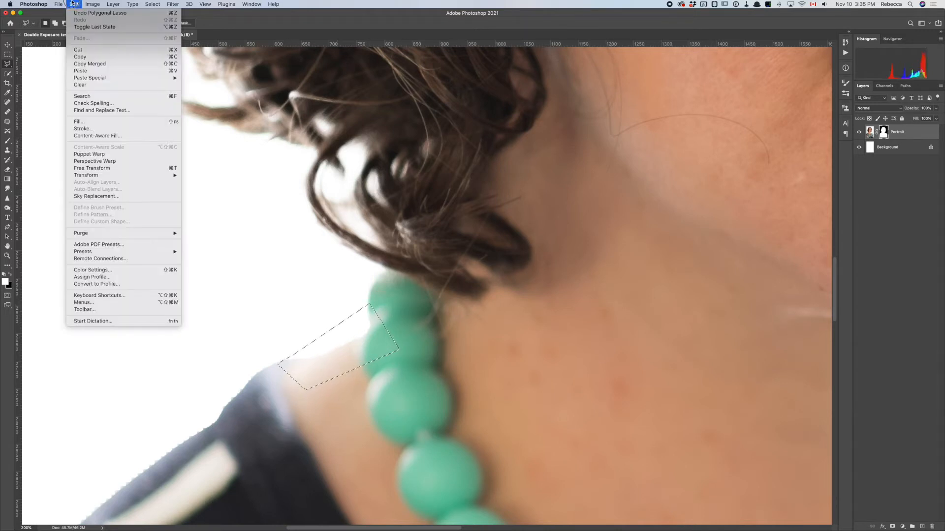
click(96, 122)
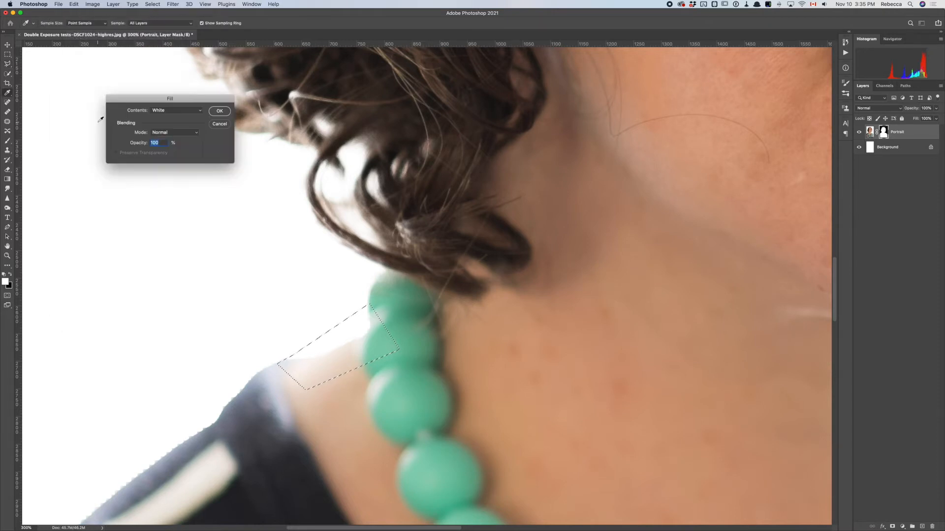
click(219, 112)
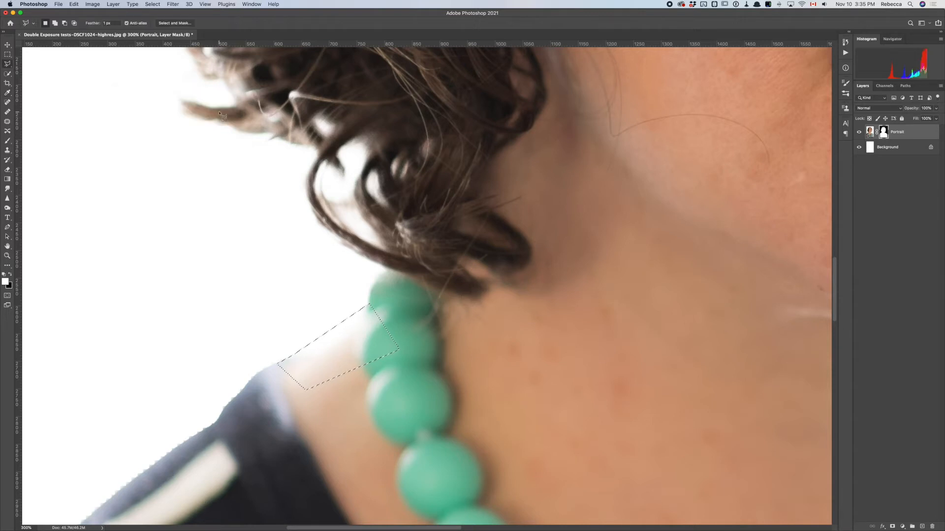
key(super+d)
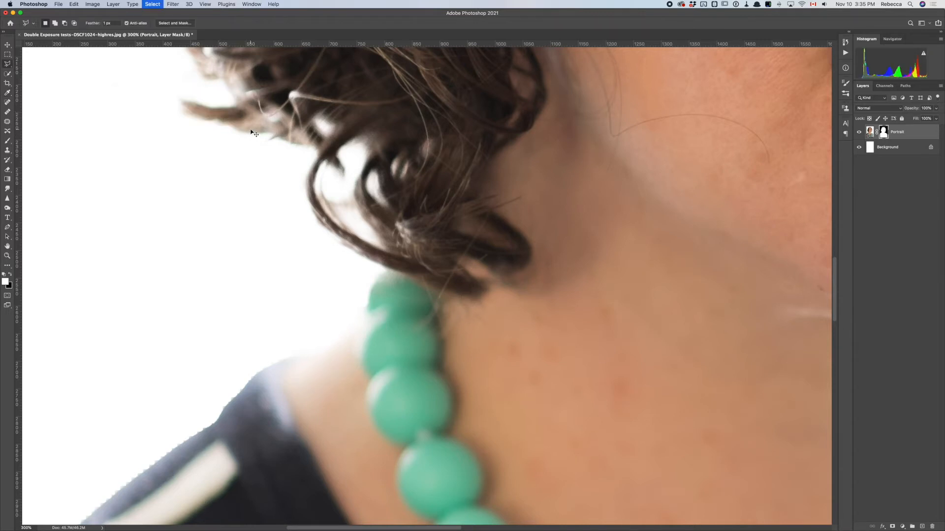
Examine the whole corrected portrait and its black-and-white layer mask, and return to the normal image view
alt+click(360, 294)
alt+click(360, 295)
alt+click(359, 295)
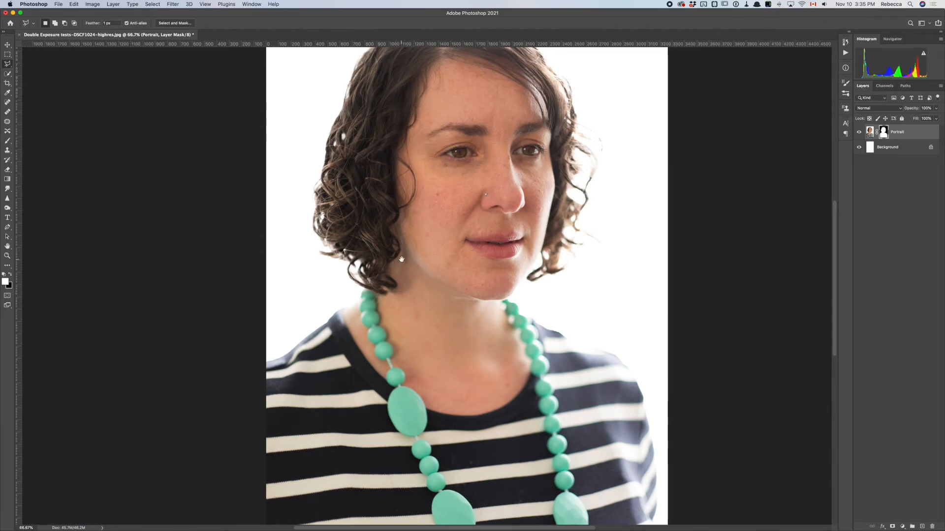
scroll(402, 260, up, 4)
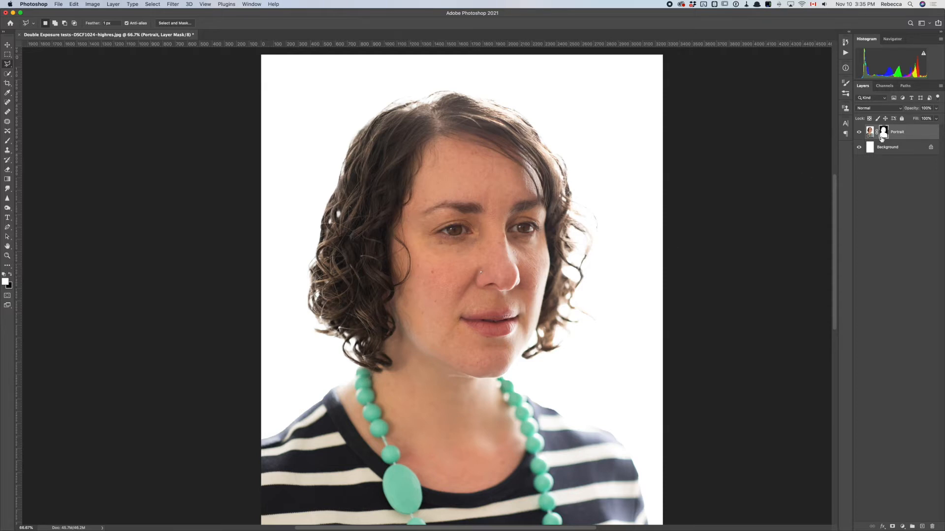
alt+click(883, 134)
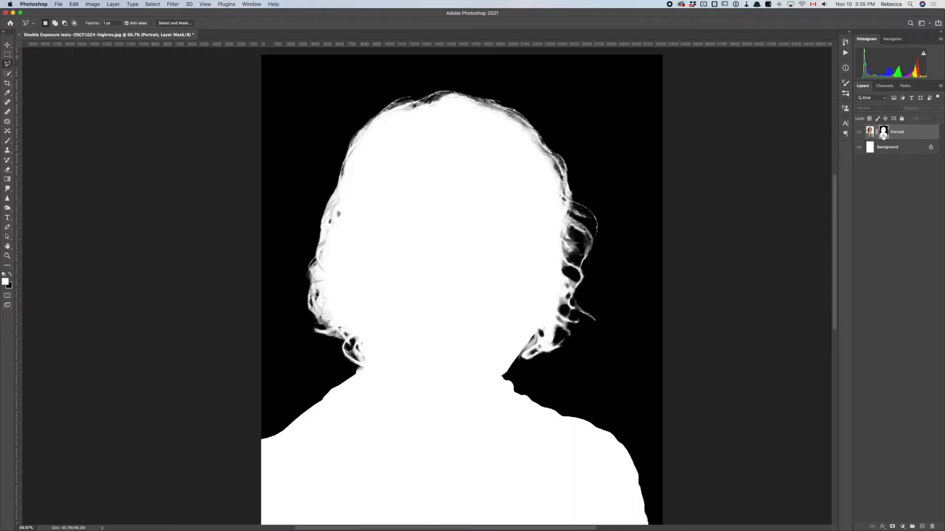
alt+click(883, 134)
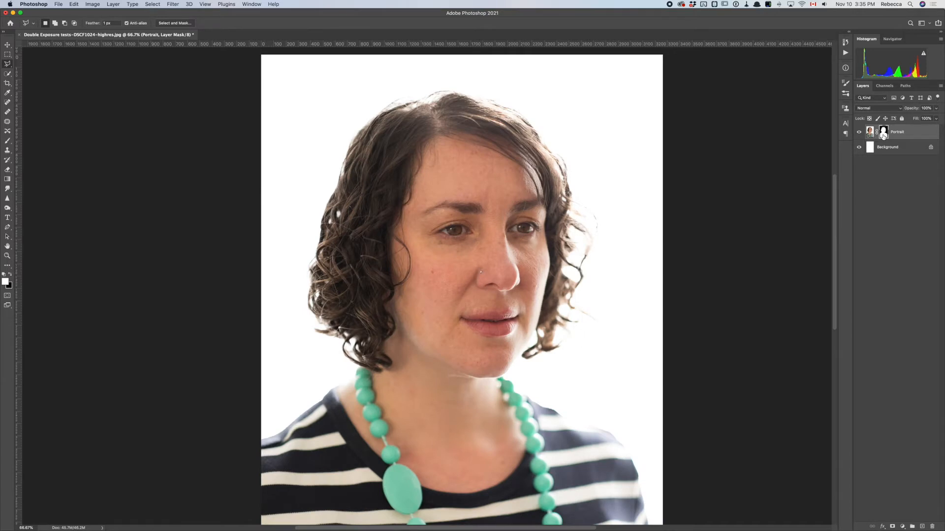
Switch to Finder and place Double Exposure tests-DSCF1025-highres.jpg into the portrait document in Photoshop
key(super+Tab)
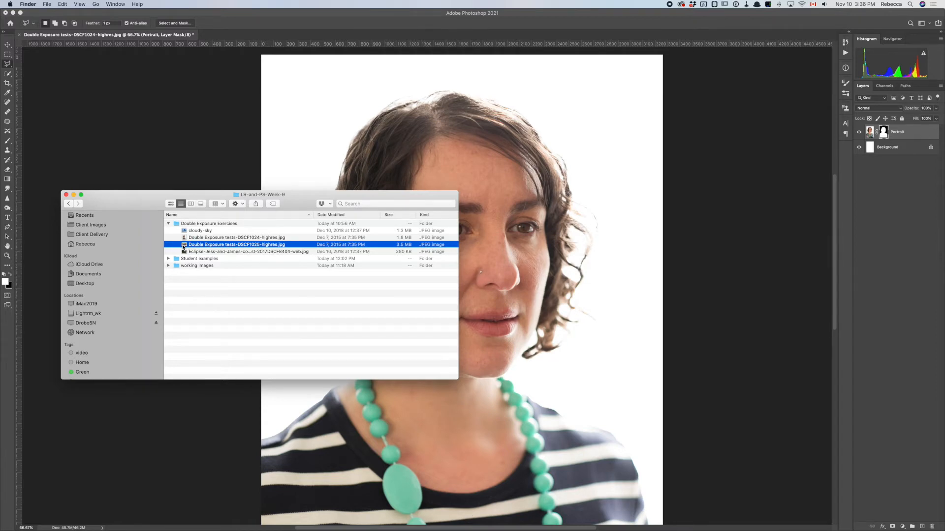
key(space)
drag(183, 247, 495, 286)
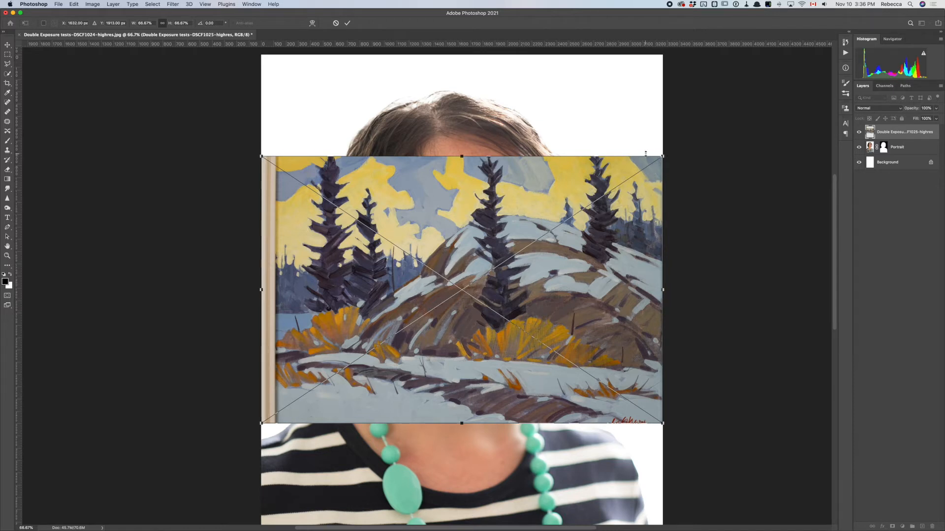
Scale the placed landscape painting proportionally to about 120% so it covers the whole canvas, and commit the transformation
mouse_move(662, 157)
mouse_down()
mouse_move(681, 140)
mouse_move(705, 136)
mouse_up()
key(super+z)
drag(461, 157, 479, 82)
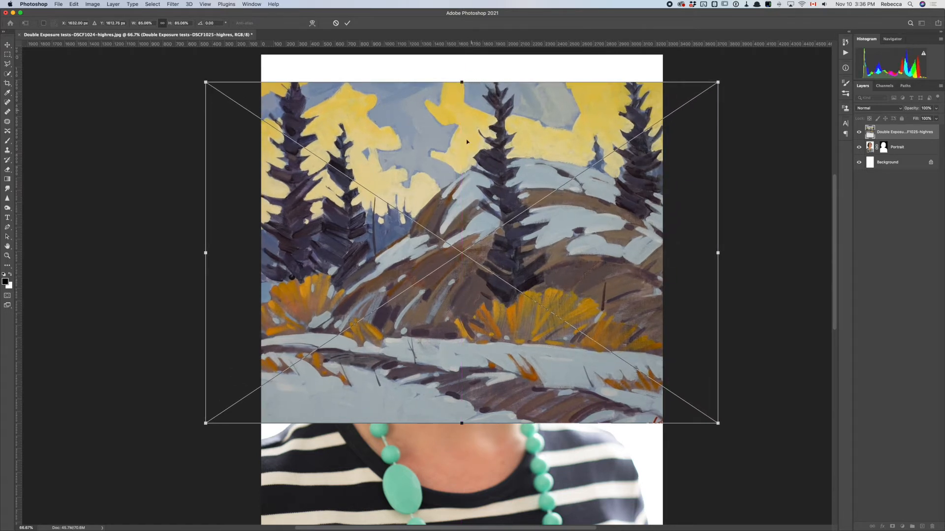
drag(458, 424, 463, 513)
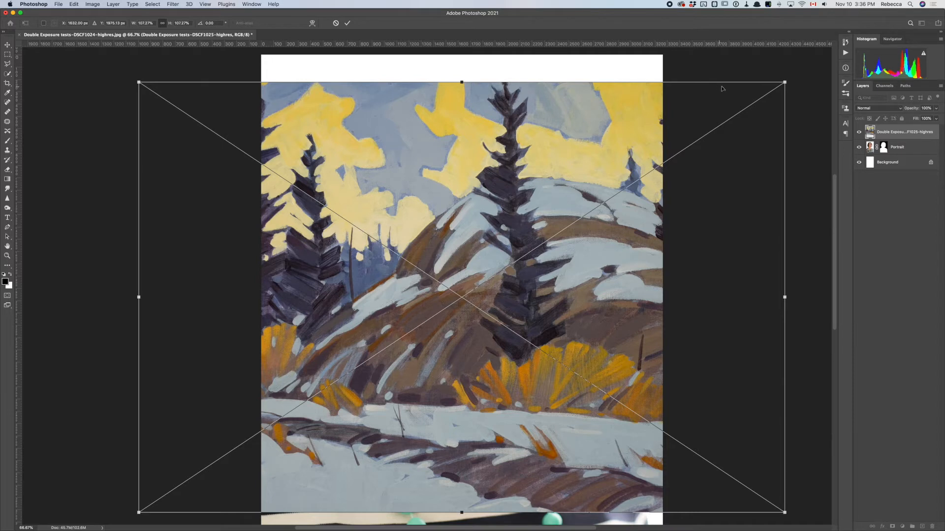
drag(785, 82, 831, 51)
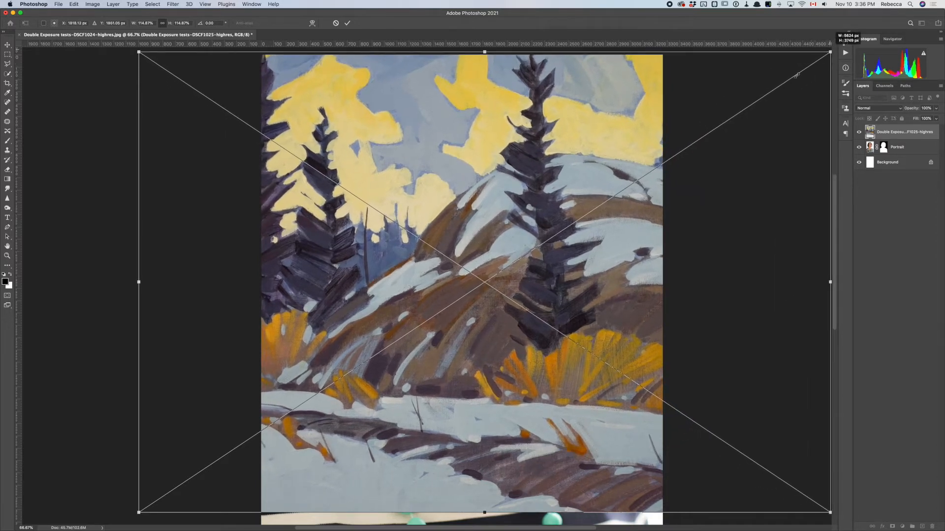
drag(139, 512, 104, 526)
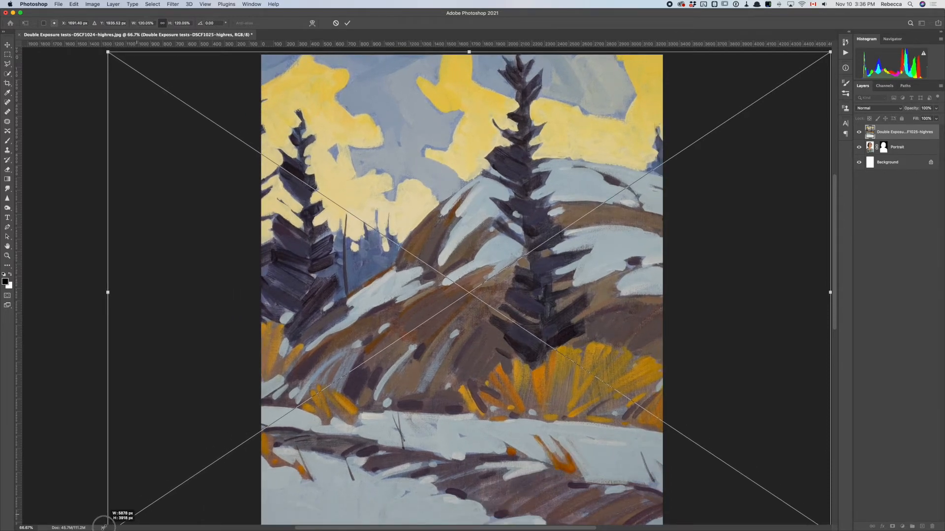
drag(104, 526, 103, 527)
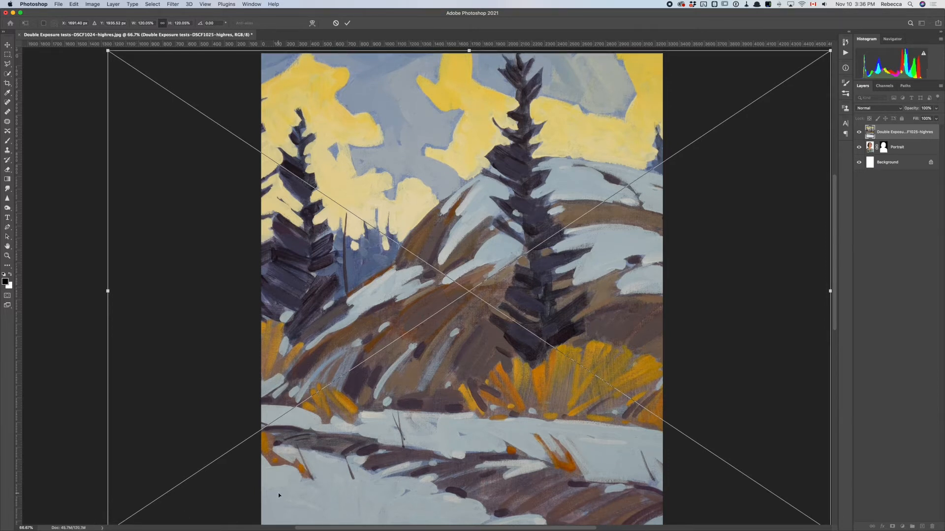
click(346, 24)
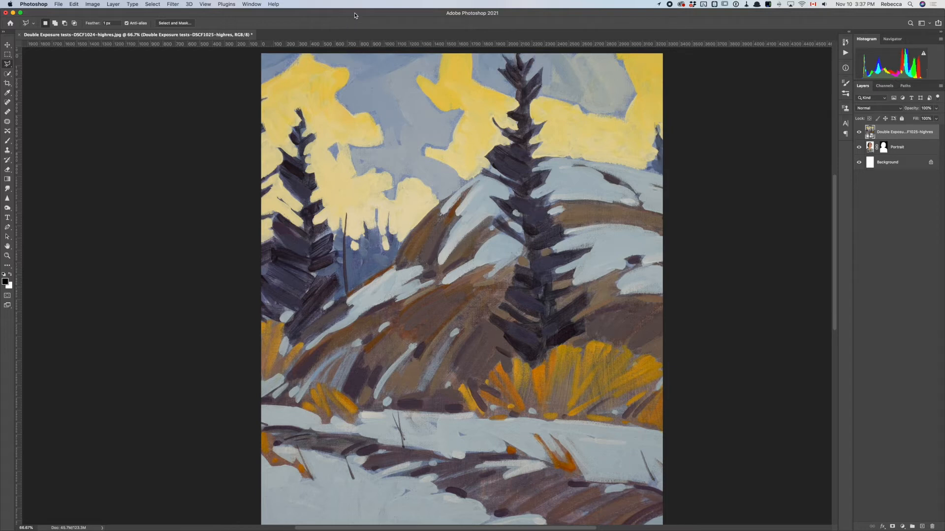
Rename the placed painting's layer as Landscape
double_click(887, 135)
text(Landscape)
key(Return)
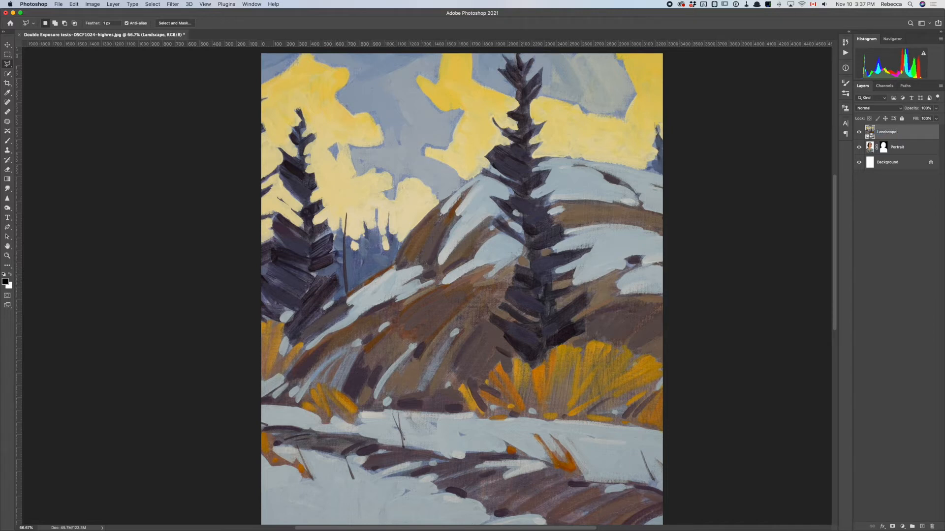
Copy the Portrait layer's mask onto the Landscape layer and unlink the copied mask from the painting
click(884, 147)
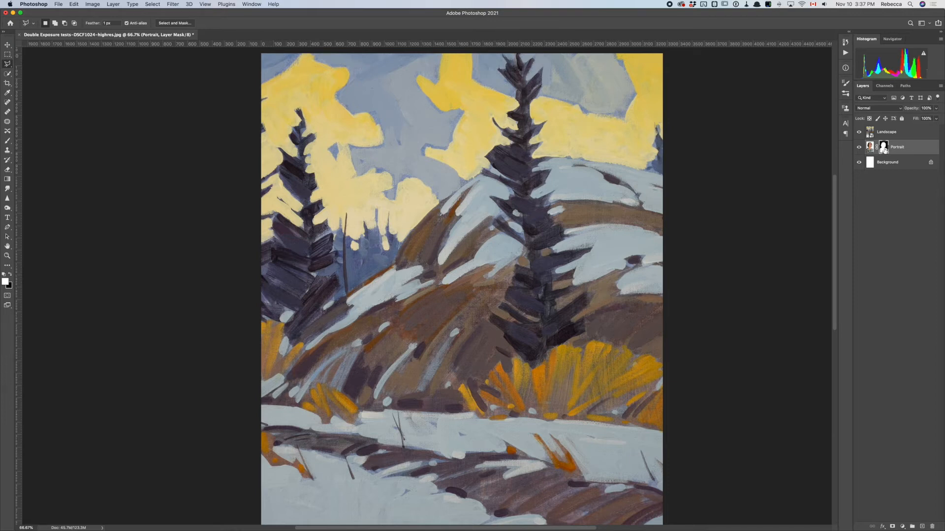
drag(883, 149, 887, 138)
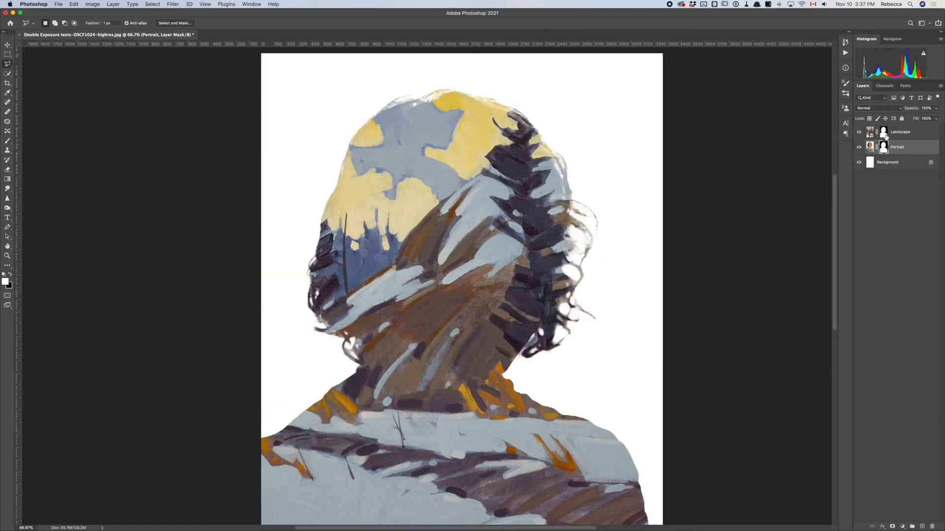
key(super+minus)
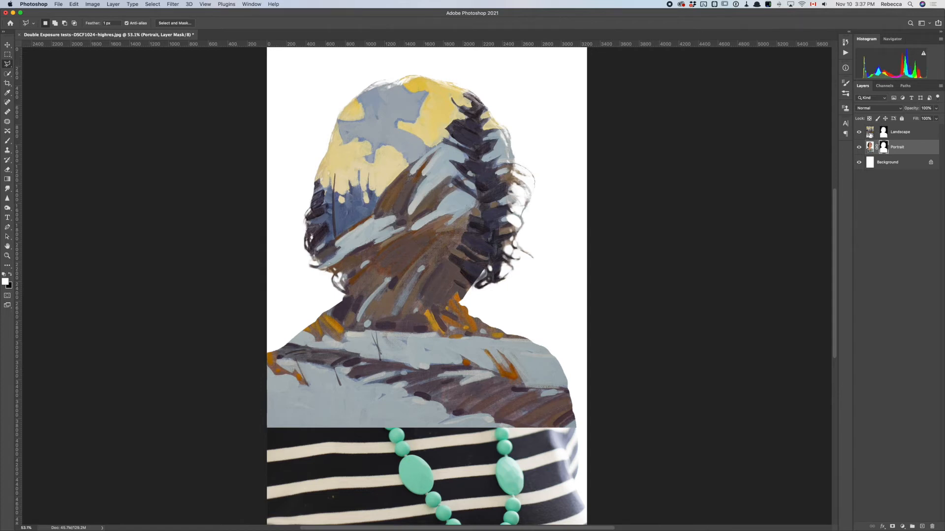
click(876, 132)
click(877, 132)
Enlarge the Landscape painting independently of its mask so it covers the canvas down to its lower edge, and commit the transformation
key(super+t)
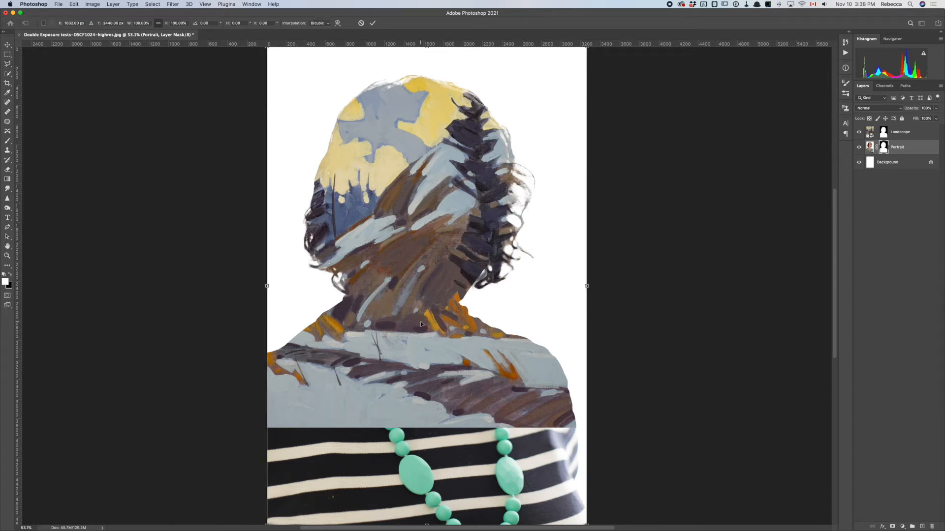
key(Escape)
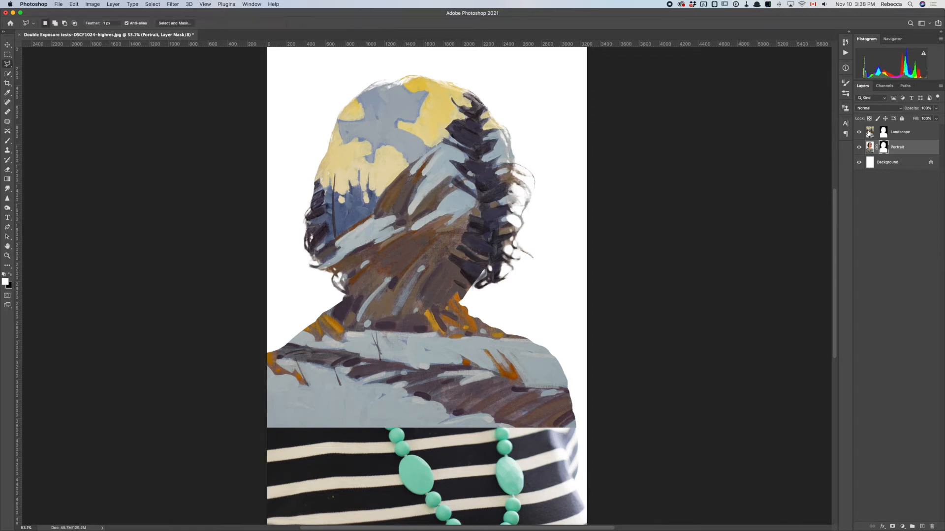
click(869, 132)
key(super+t)
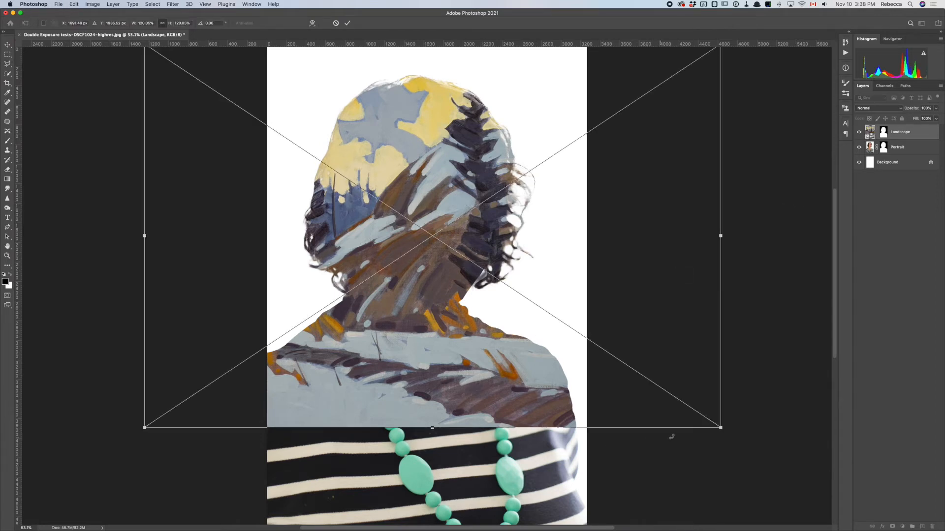
drag(721, 428, 810, 516)
drag(144, 487, 92, 526)
key(Return)
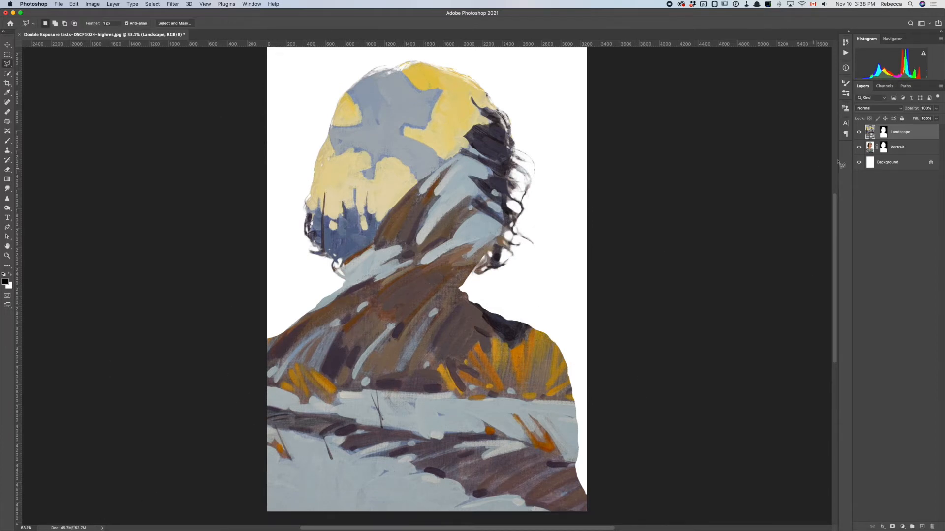
Shift the Landscape painting slightly down and to the right inside the silhouette, leaving its mask in place
click(877, 133)
key(v)
mouse_move(376, 256)
mouse_down()
mouse_move(289, 261)
mouse_move(409, 257)
mouse_move(383, 263)
mouse_up()
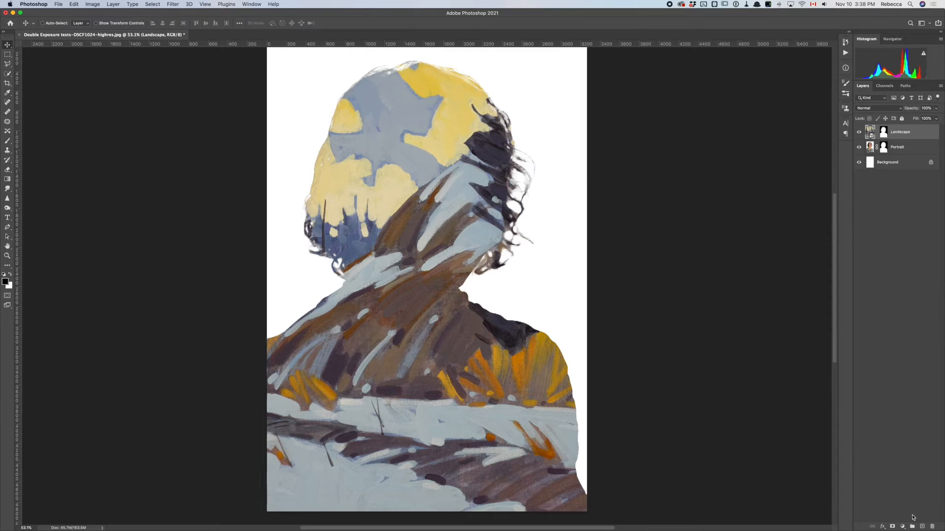
click(903, 527)
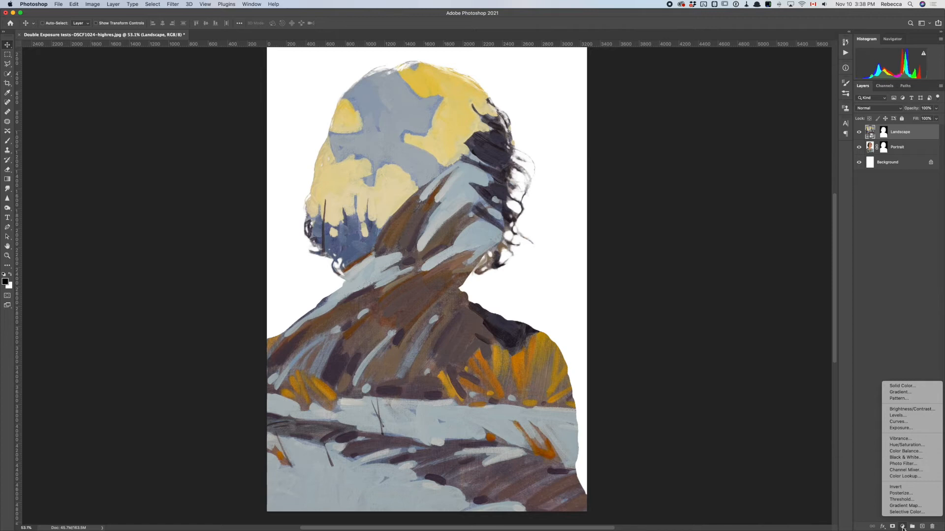
click(909, 393)
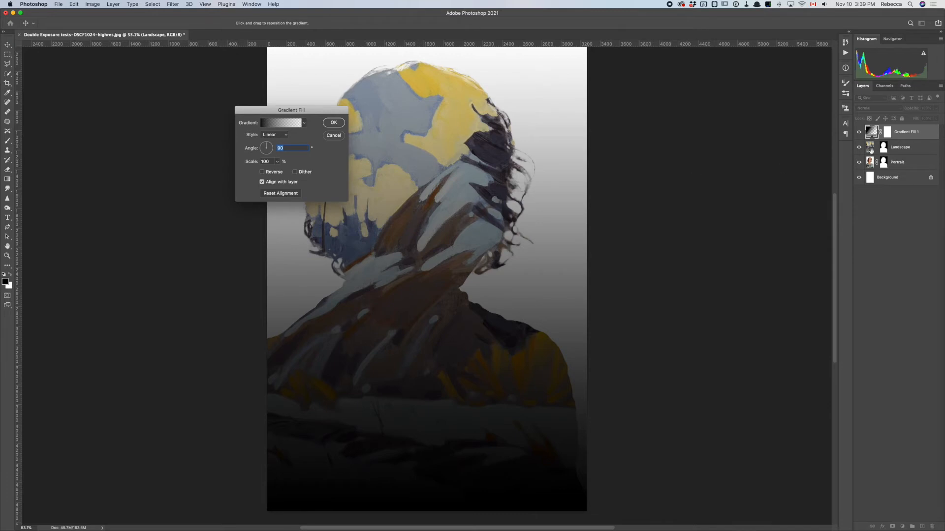
click(338, 134)
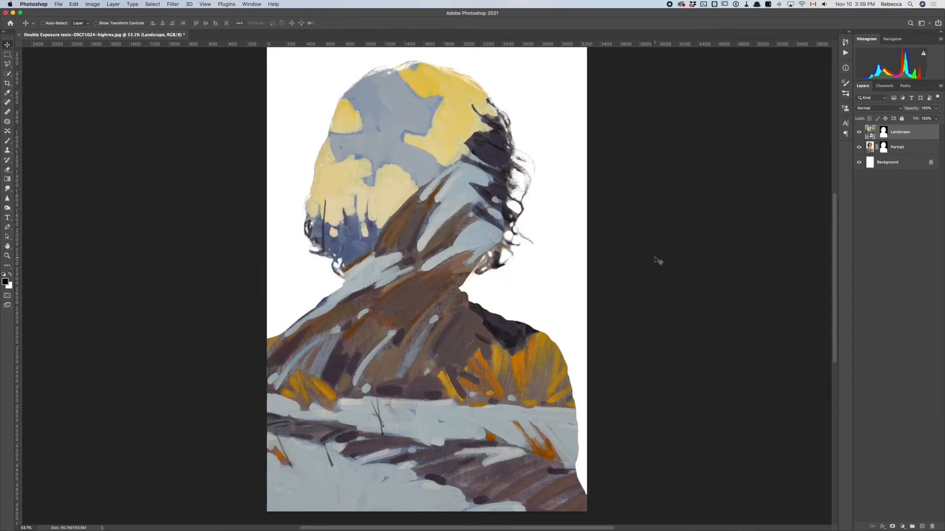
Add a gradient fill layer above Landscape, using the previous layer to create a clipping mask
click(903, 527)
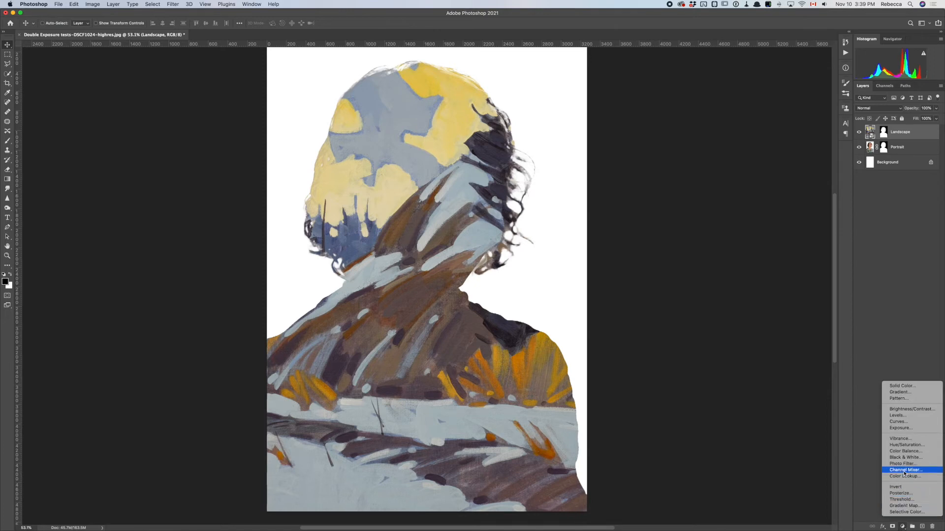
click(908, 394)
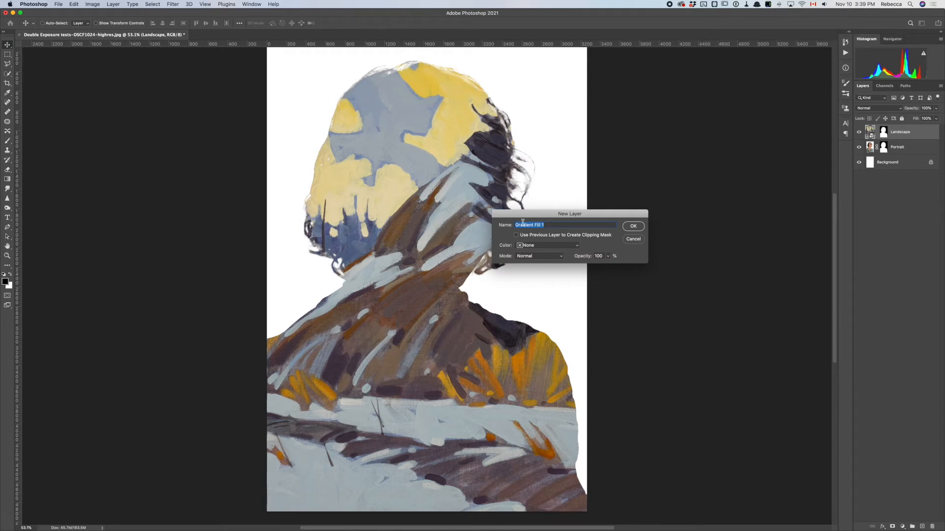
drag(521, 215, 682, 238)
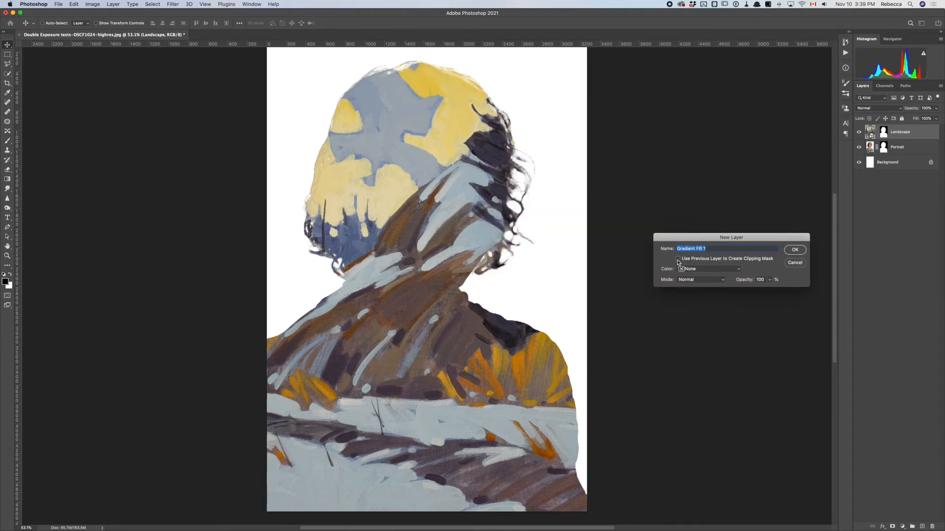
click(677, 259)
click(794, 252)
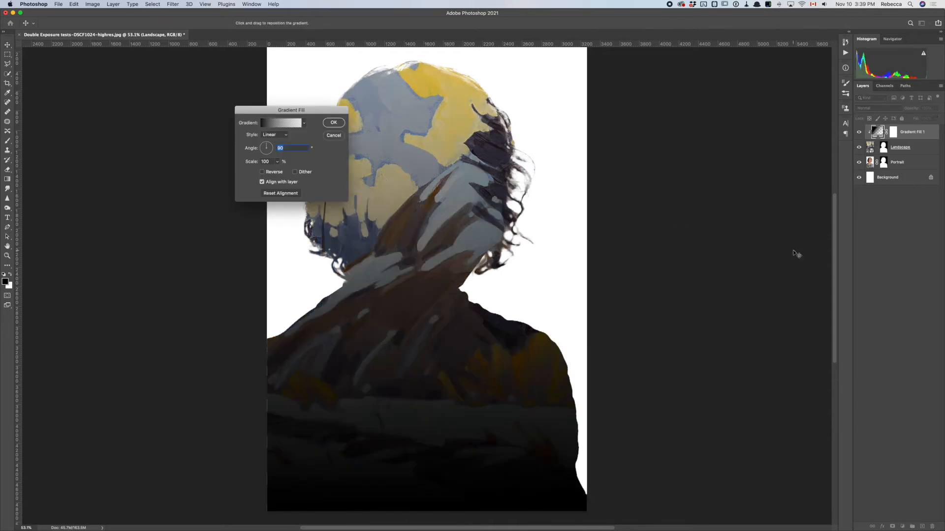
Enlarge the gradient preset list and examine the Basics, Blues, Oranges and Cloud preset groups
drag(299, 113, 682, 161)
click(681, 171)
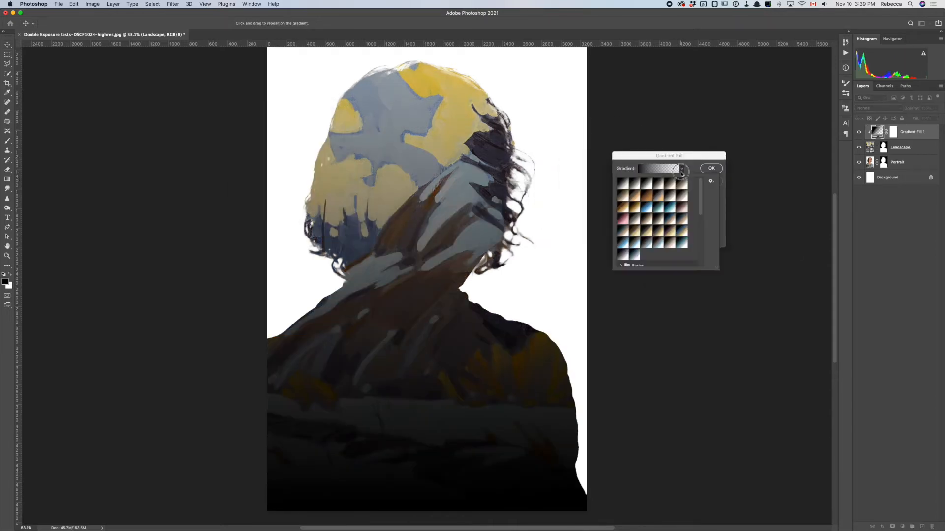
click(682, 171)
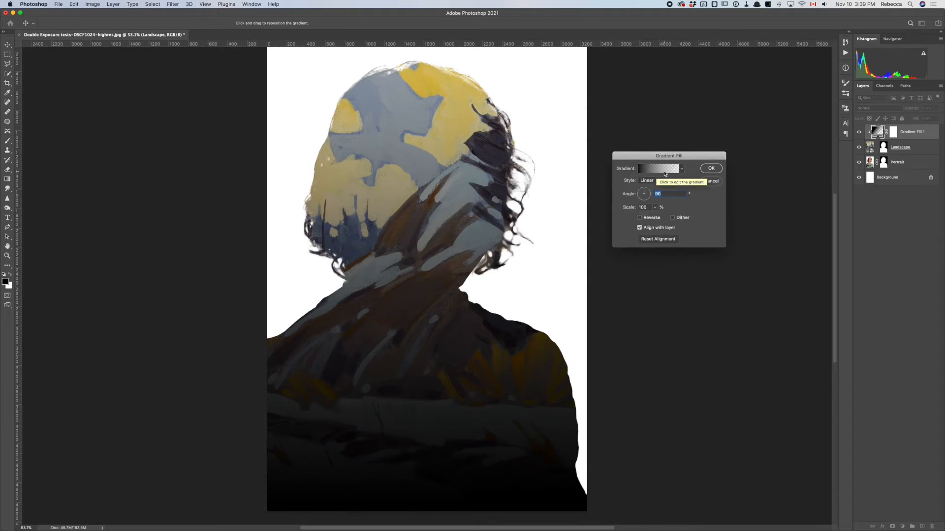
click(682, 171)
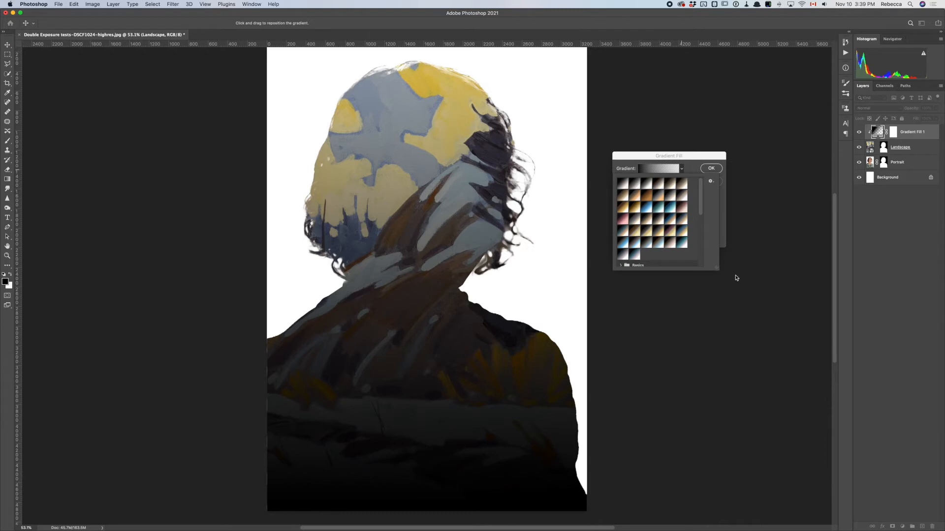
drag(717, 268, 795, 364)
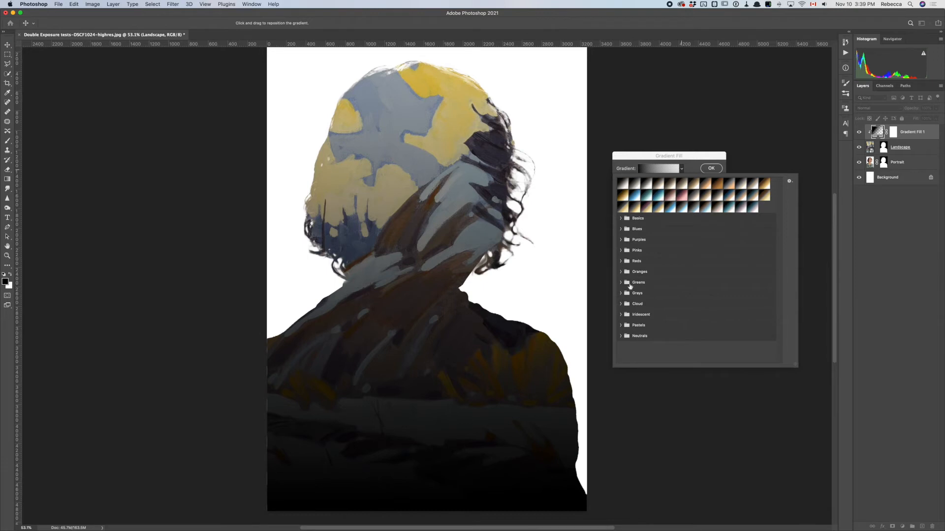
click(621, 220)
click(621, 220)
click(620, 229)
click(620, 229)
click(621, 272)
click(621, 273)
click(620, 304)
click(620, 305)
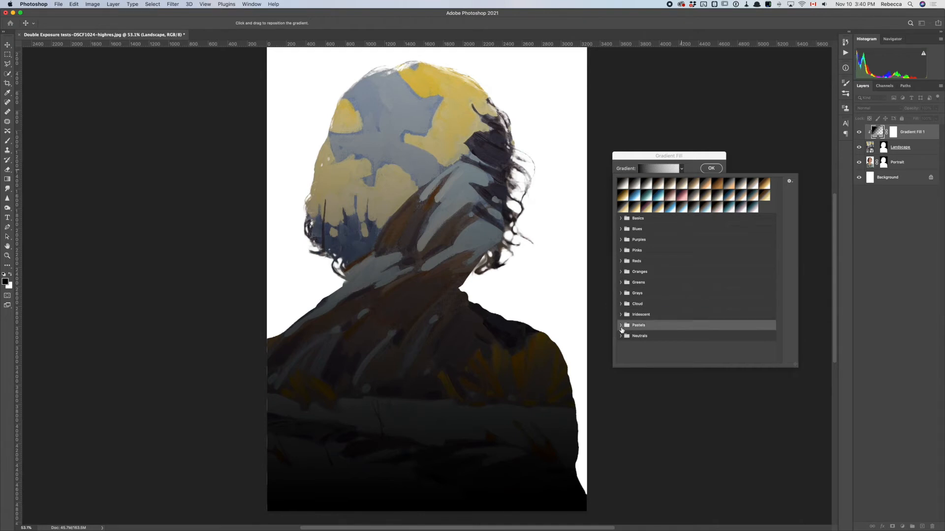
Browse the Pastels, Purples, Blues and Basics groups and apply the pink, orange and dark blue preset from Purples to the fill
click(620, 327)
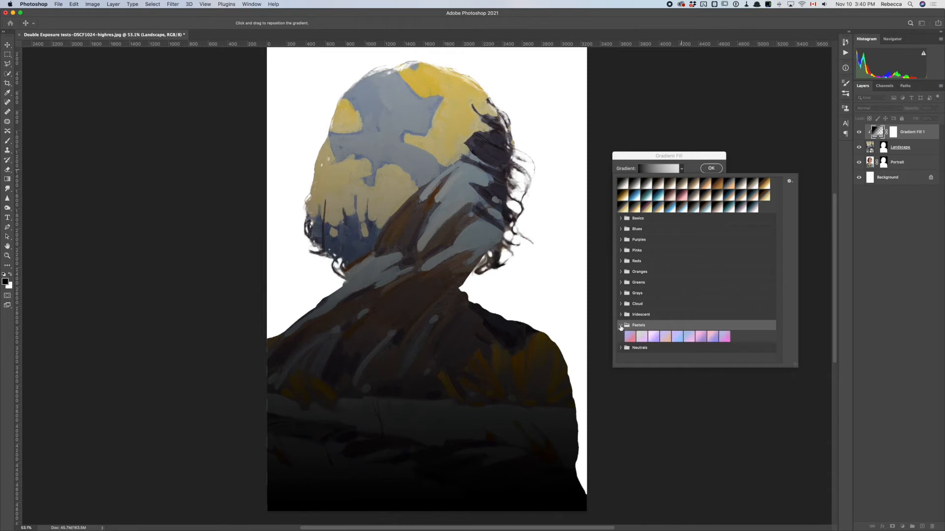
click(621, 240)
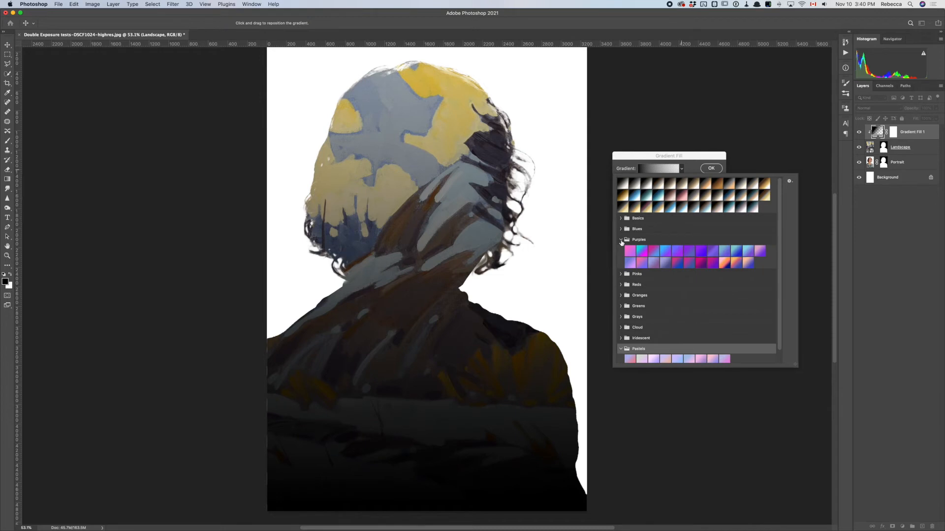
click(620, 229)
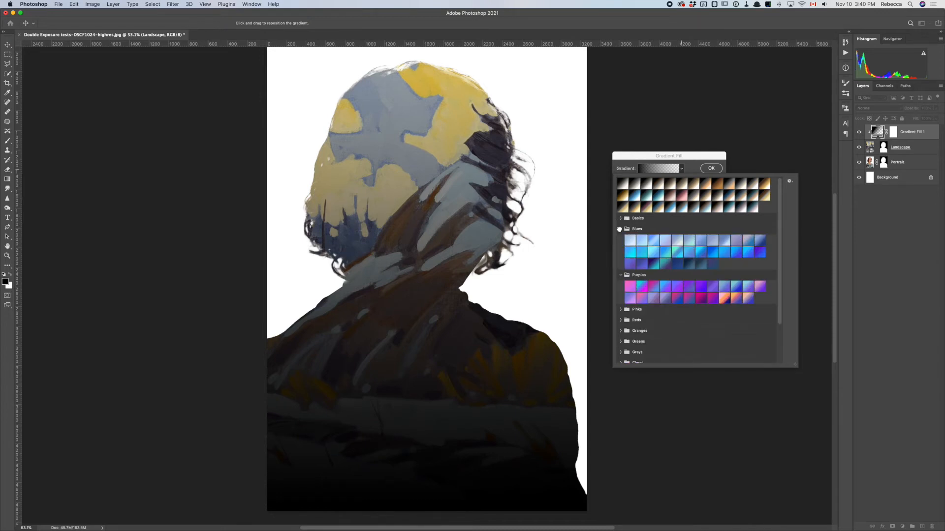
click(621, 219)
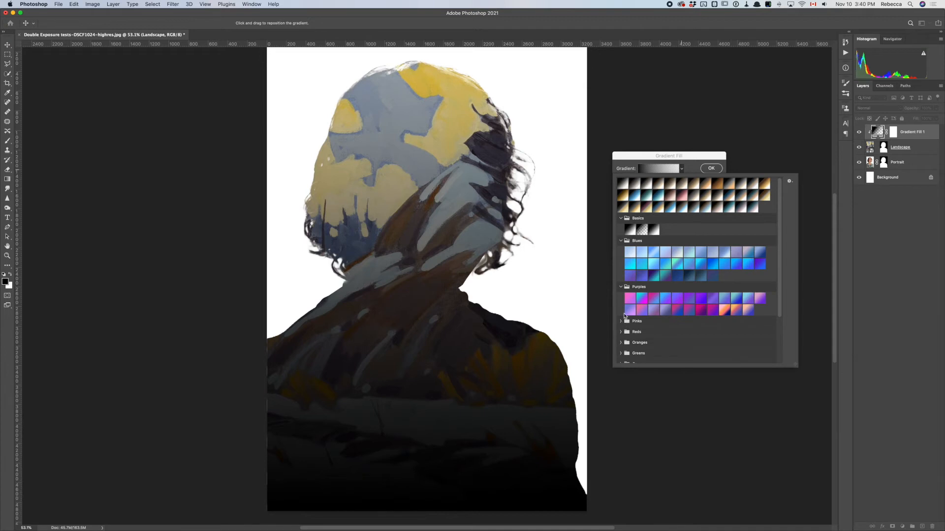
click(725, 310)
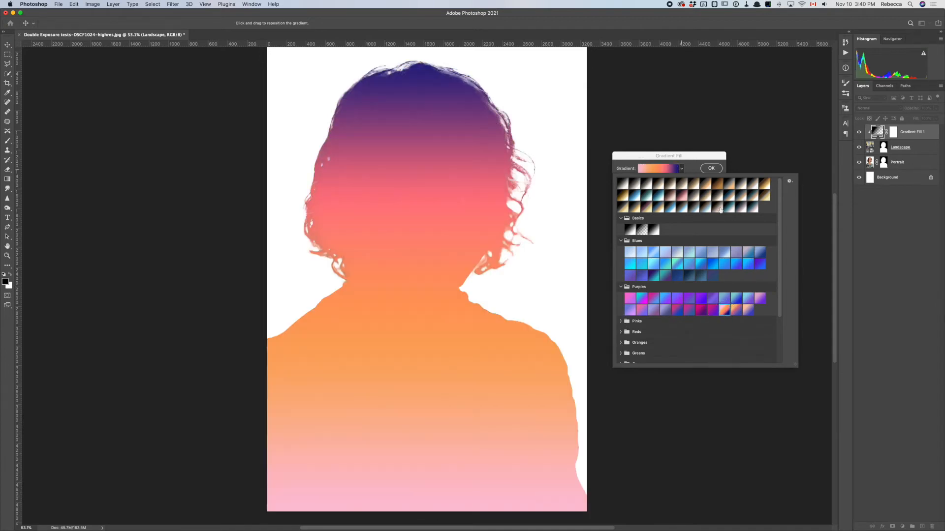
Rotate the linear gradient fill to an angle of 123.09° and accept its settings
click(696, 169)
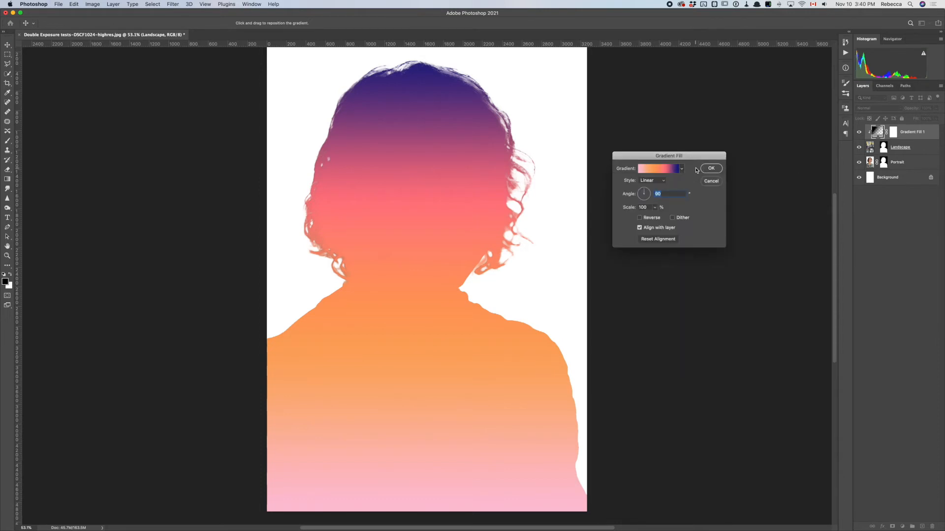
drag(641, 193, 638, 186)
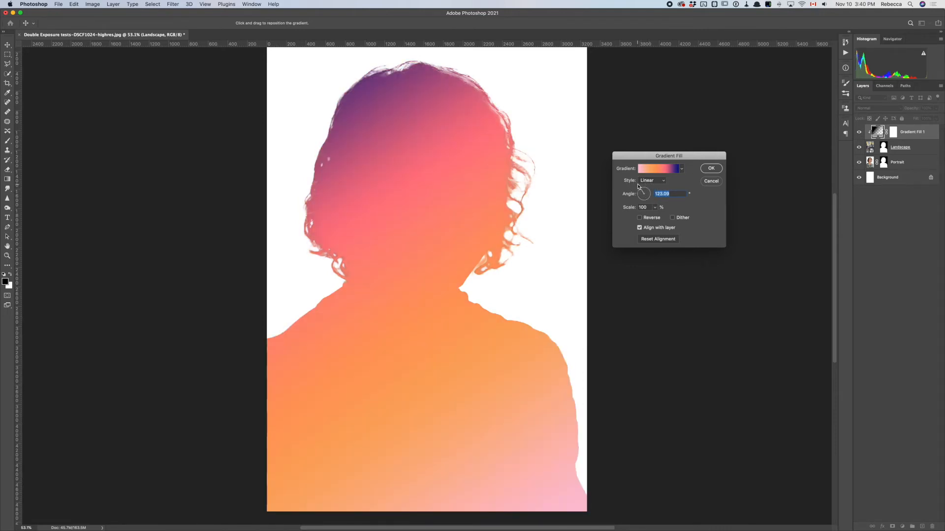
click(709, 170)
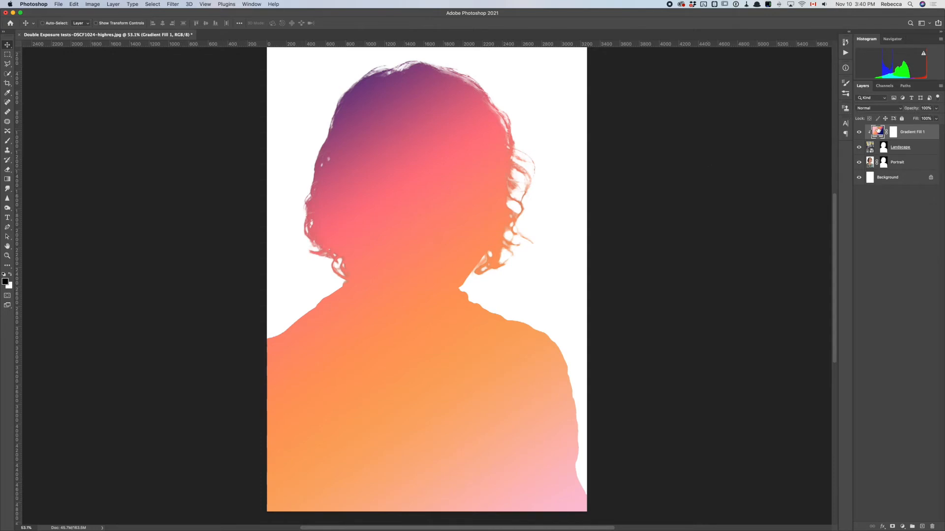
Compare Multiply, Linear Burn, Darker Color and neighbouring blend modes on the gradient fill layer, and set it to Color Burn
click(872, 110)
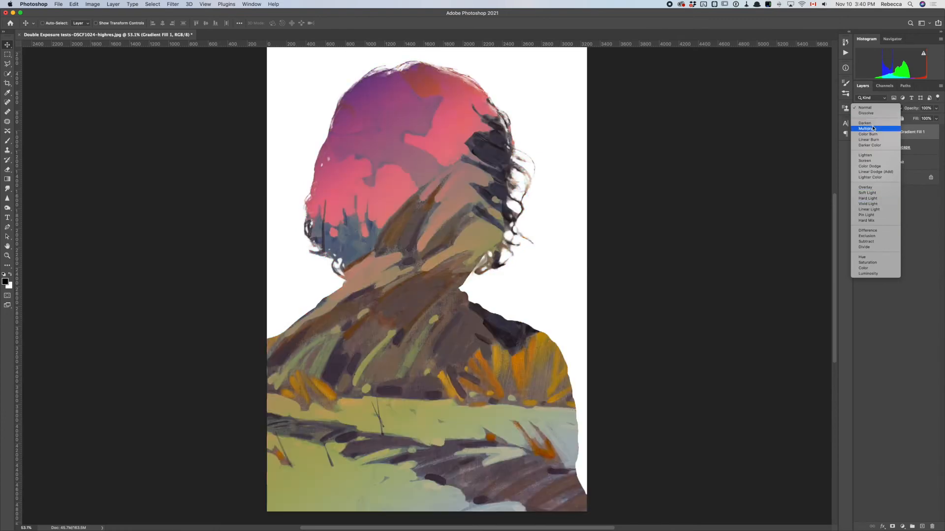
click(871, 128)
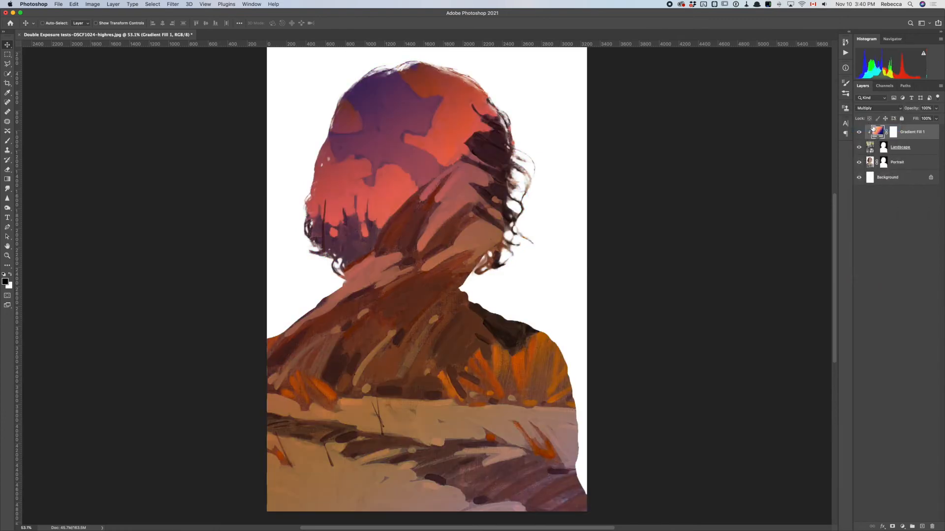
key(shift+equal)
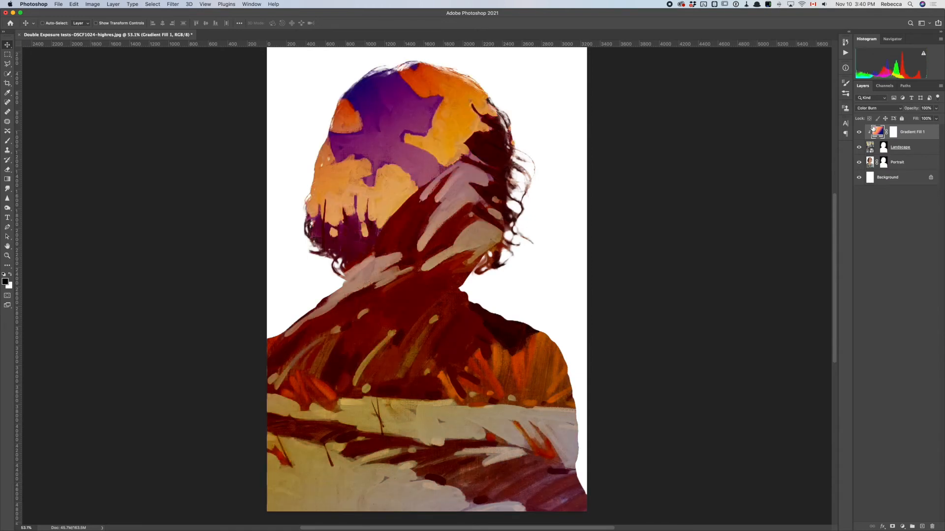
key(shift+equal)
key(shift+equal)
key(shift+equal)
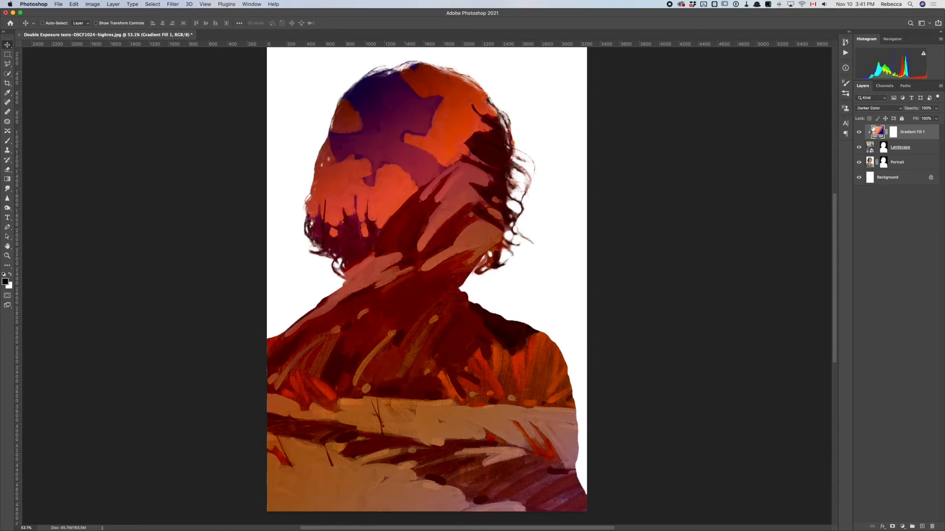
key(shift+equal)
key(shift+minus)
key(shift+minus)
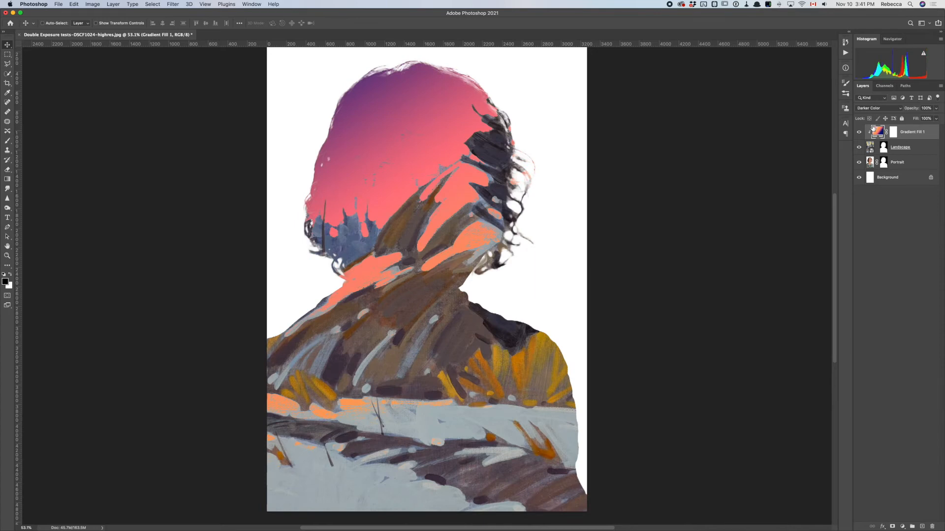
key(shift+minus)
key(shift+minus)
key(shift+equal)
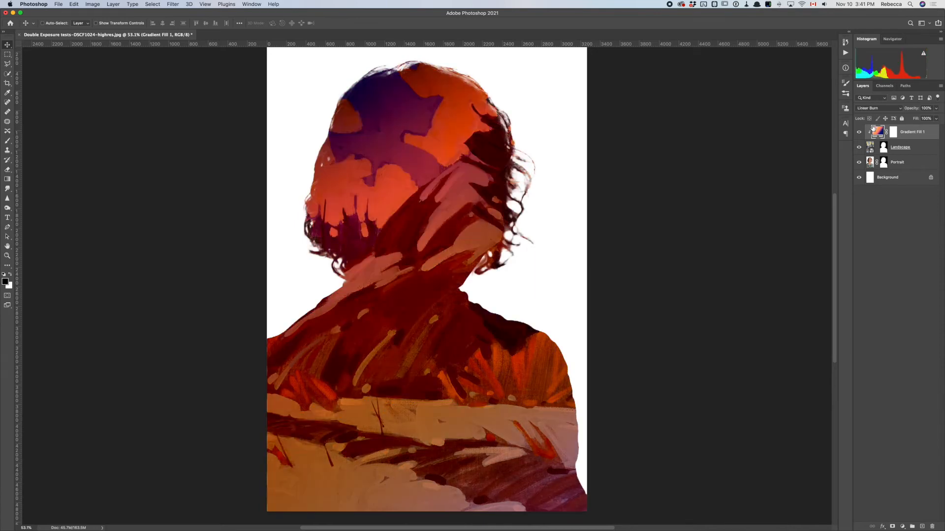
key(shift+minus)
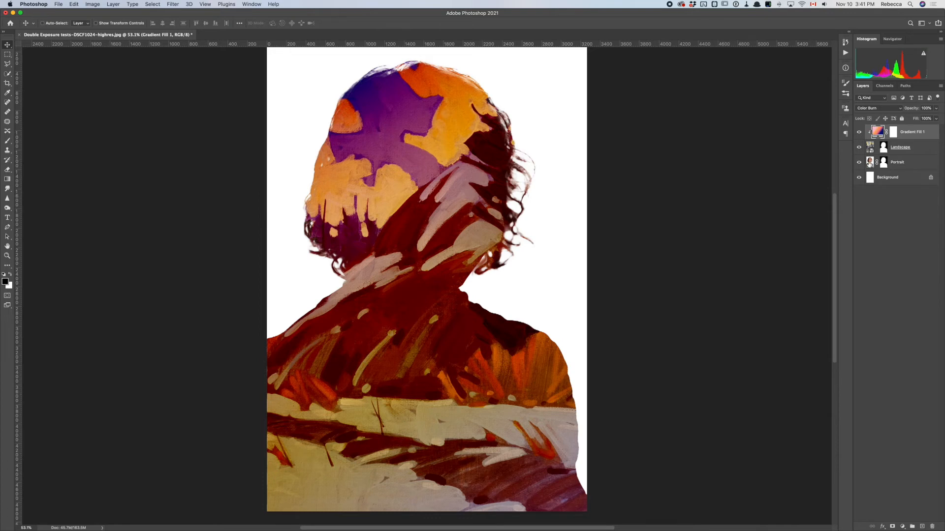
Move the Portrait layer above the gradient fill and add a Black & White adjustment layer clipped to it
click(870, 164)
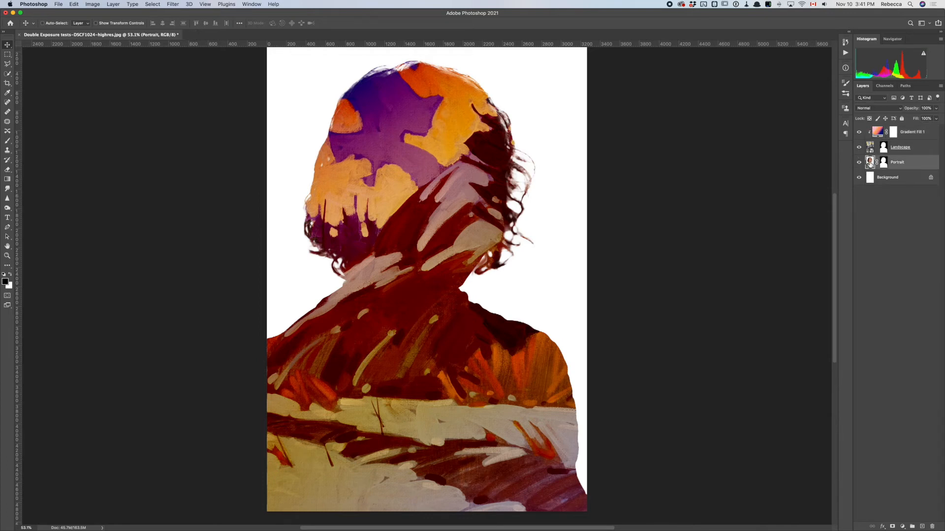
drag(870, 163, 870, 130)
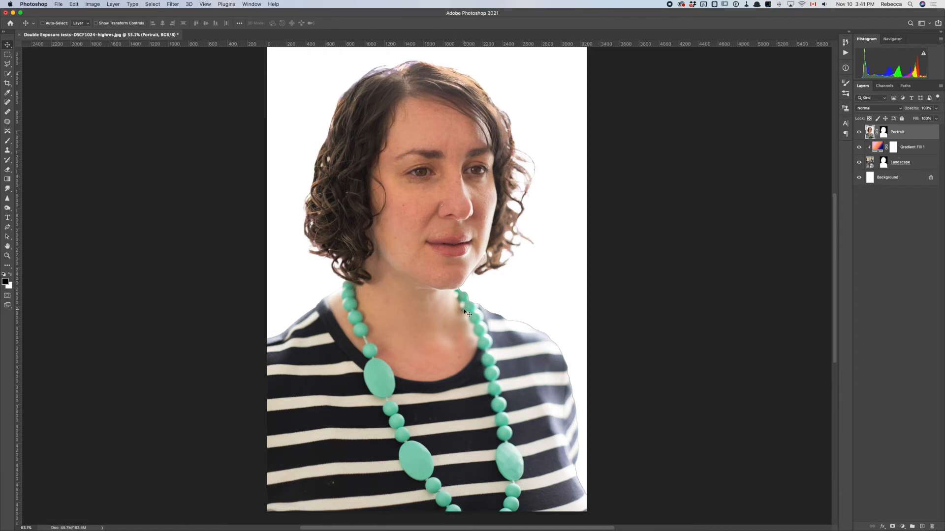
click(903, 527)
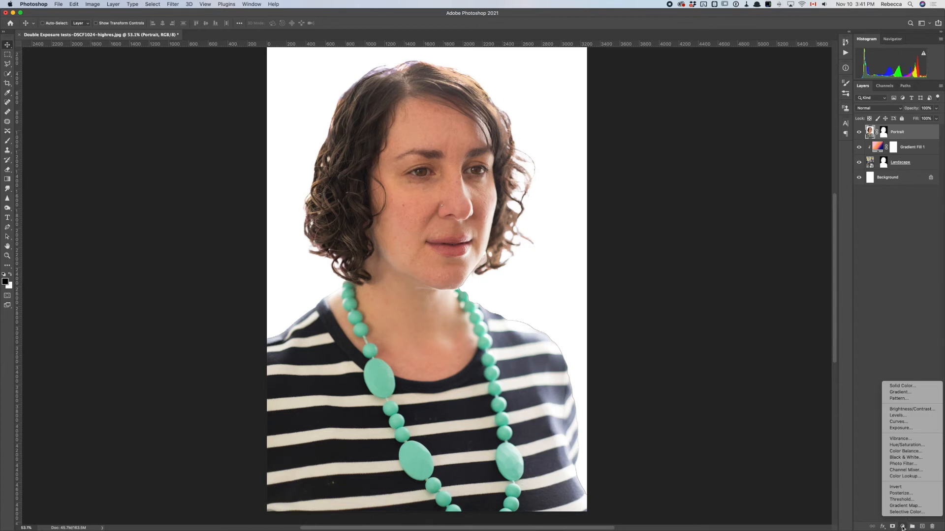
click(909, 458)
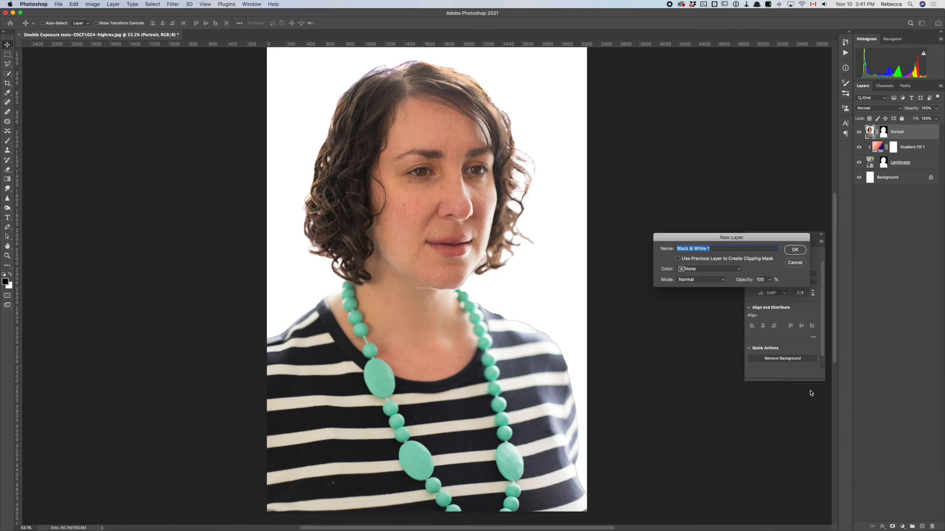
click(678, 260)
click(796, 250)
drag(786, 243, 716, 208)
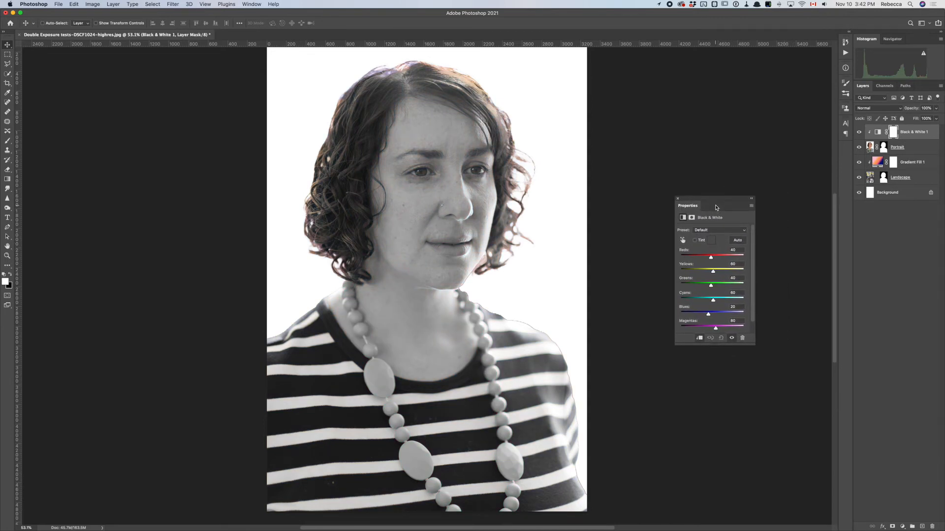
Try the Maximum Black and Maximum White presets on the Black & White adjustment
click(713, 230)
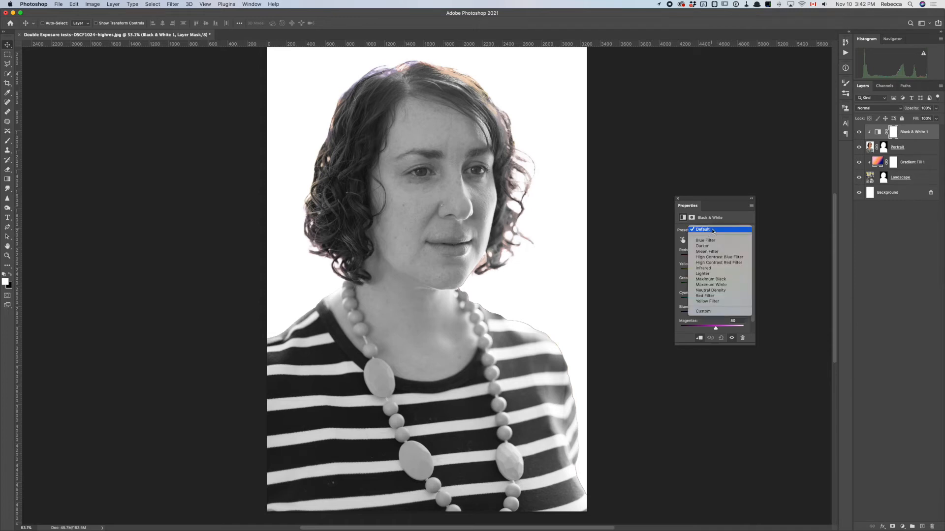
click(738, 279)
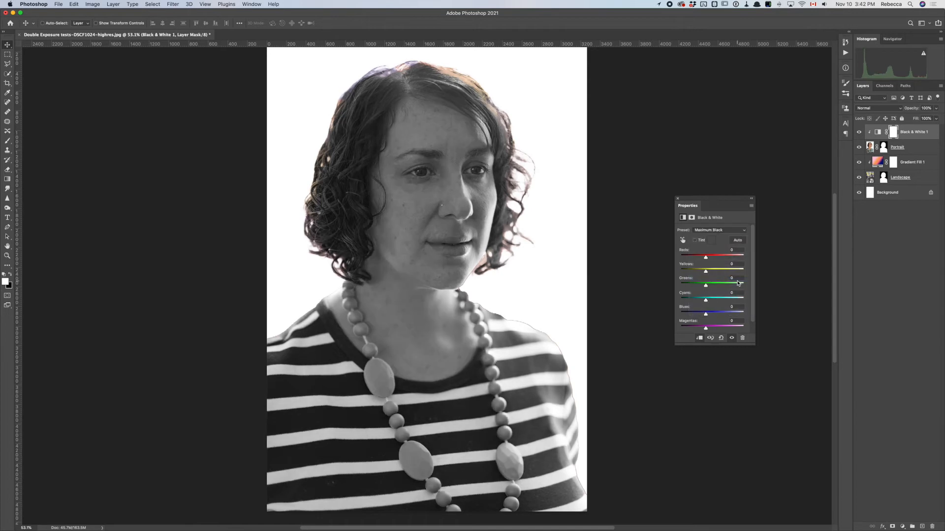
click(718, 231)
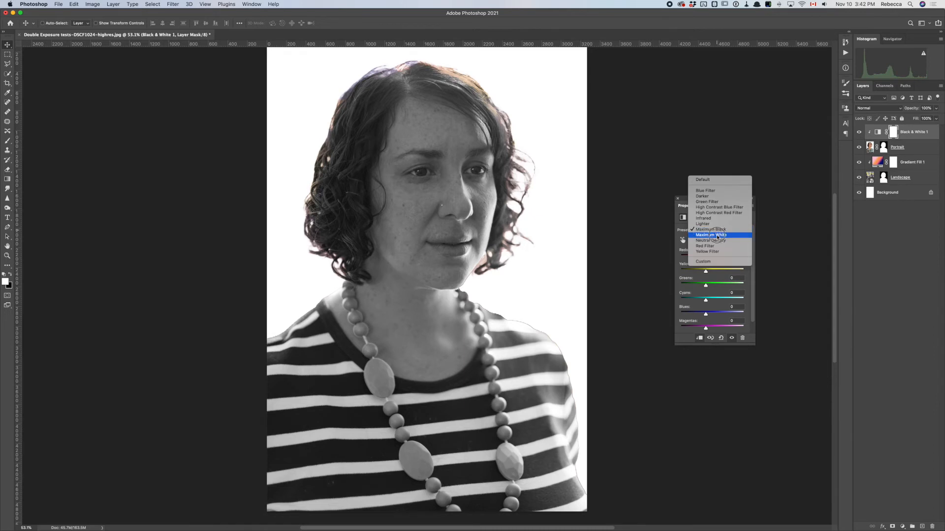
click(717, 236)
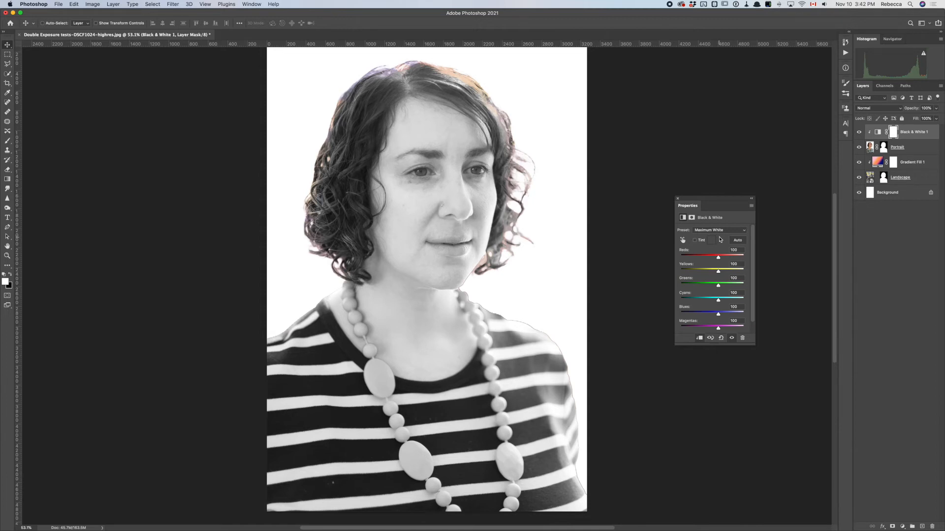
click(683, 240)
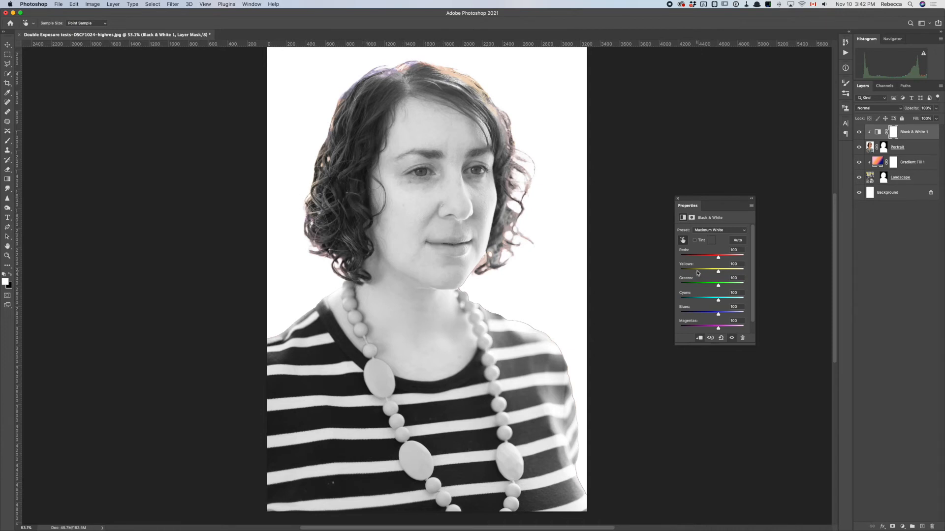
scroll(718, 325, down, 1)
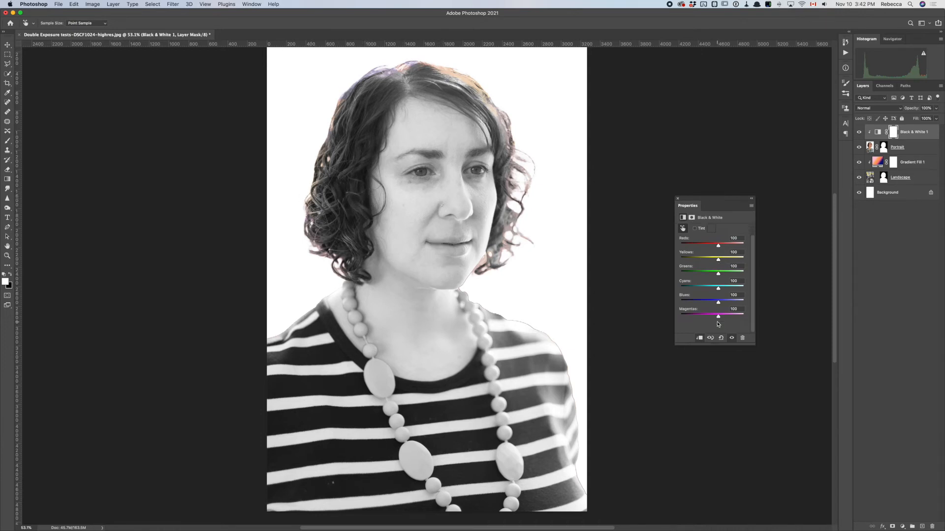
scroll(718, 325, up, 1)
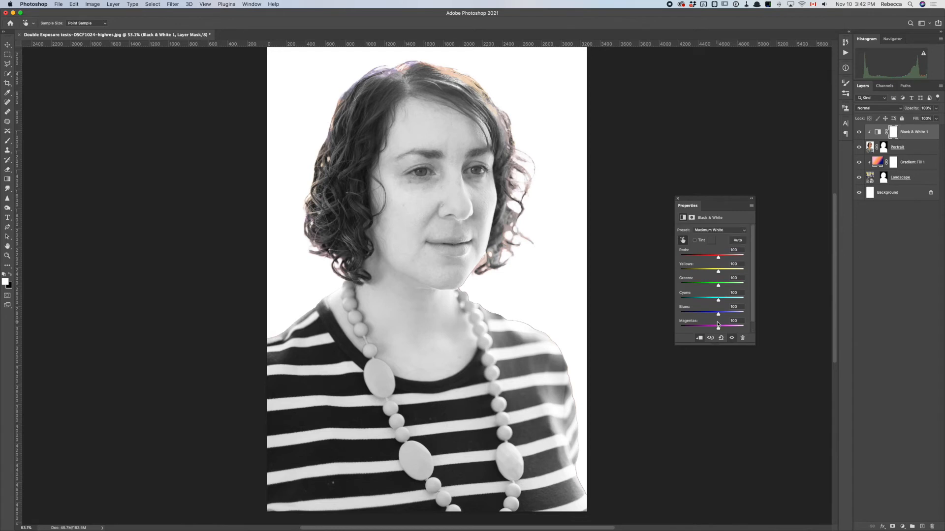
Try the Red Filter, High Contrast Red Filter and High Contrast Blue Filter presets on the Black & White adjustment
click(712, 231)
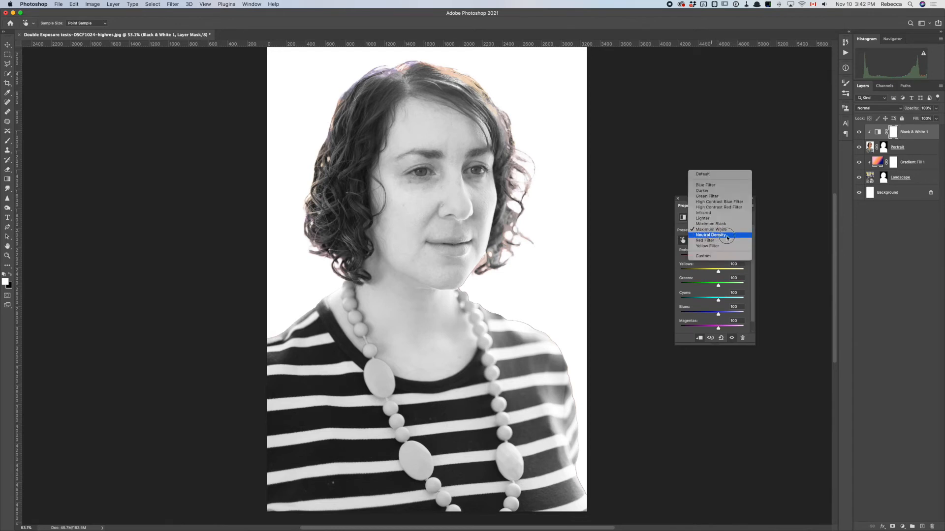
click(728, 241)
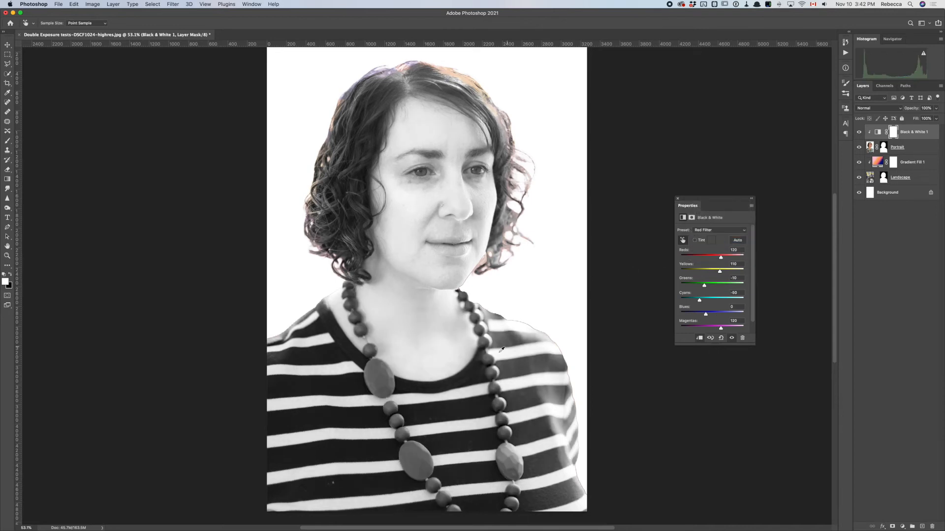
click(705, 230)
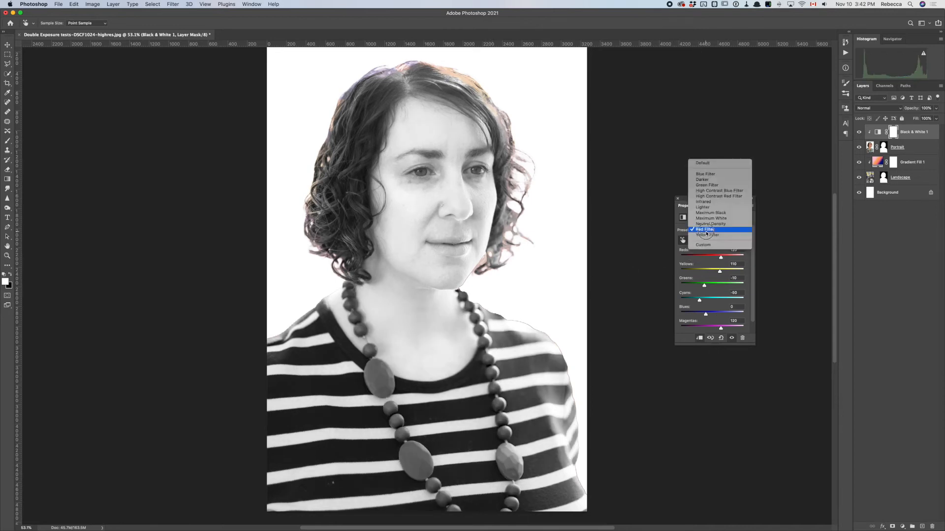
click(709, 196)
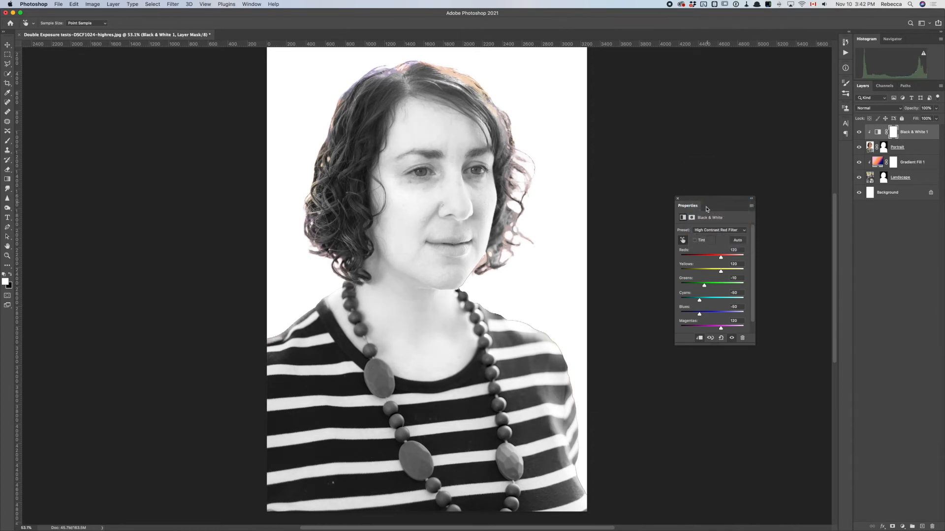
click(707, 230)
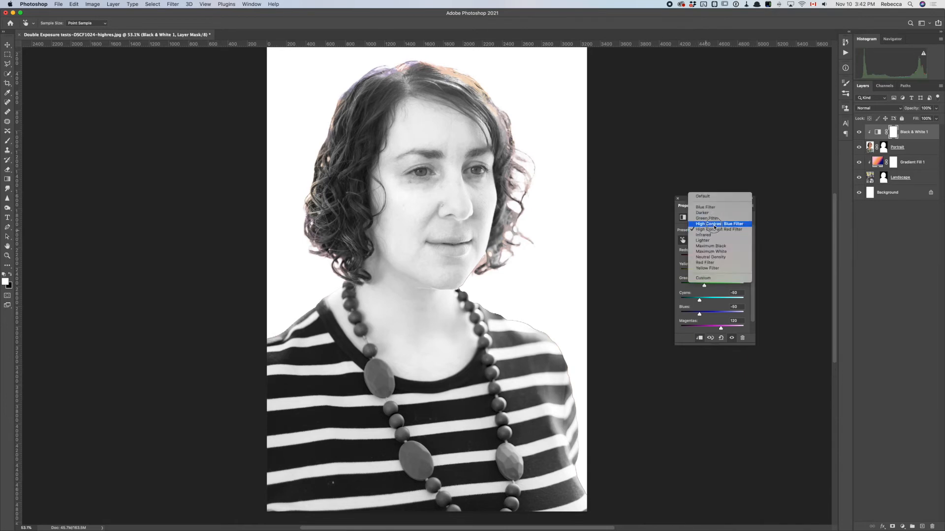
click(715, 225)
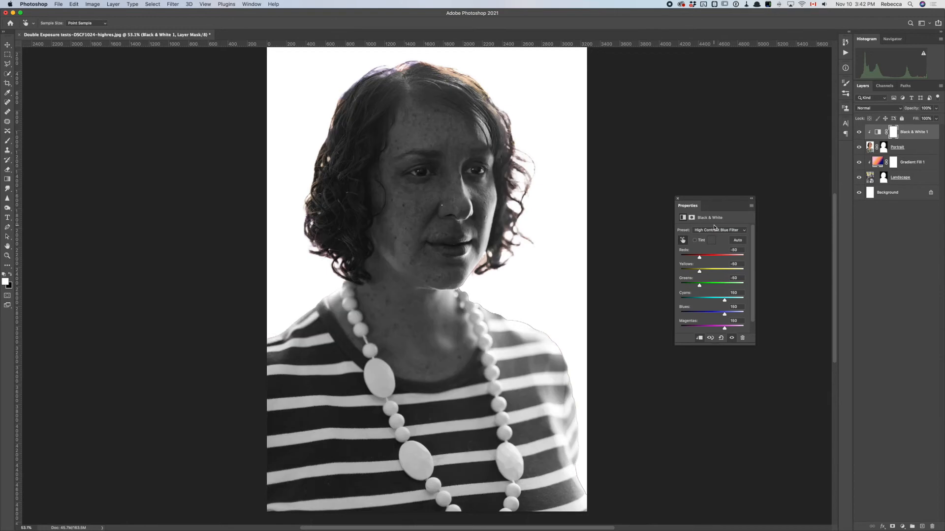
Compare the Green Filter preset and set the Black & White adjustment to High Contrast Red Filter
click(718, 231)
click(718, 232)
click(718, 231)
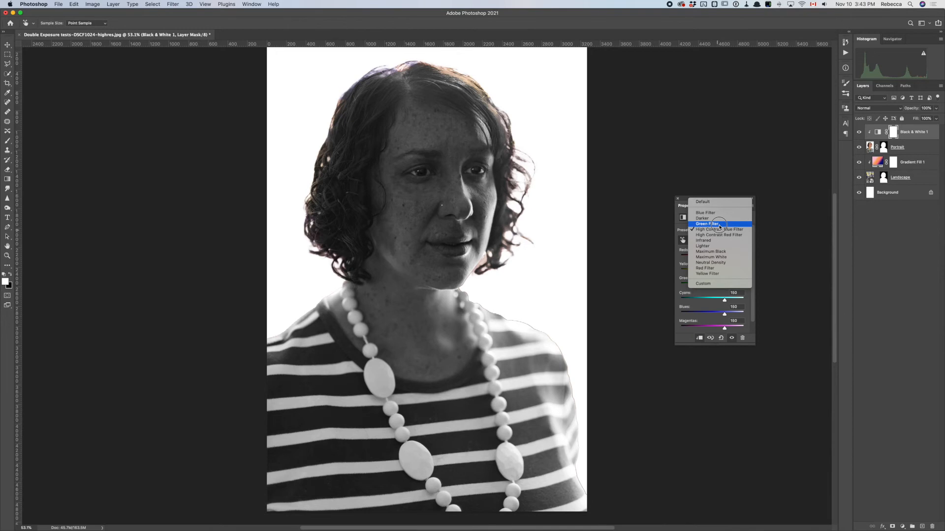
click(719, 226)
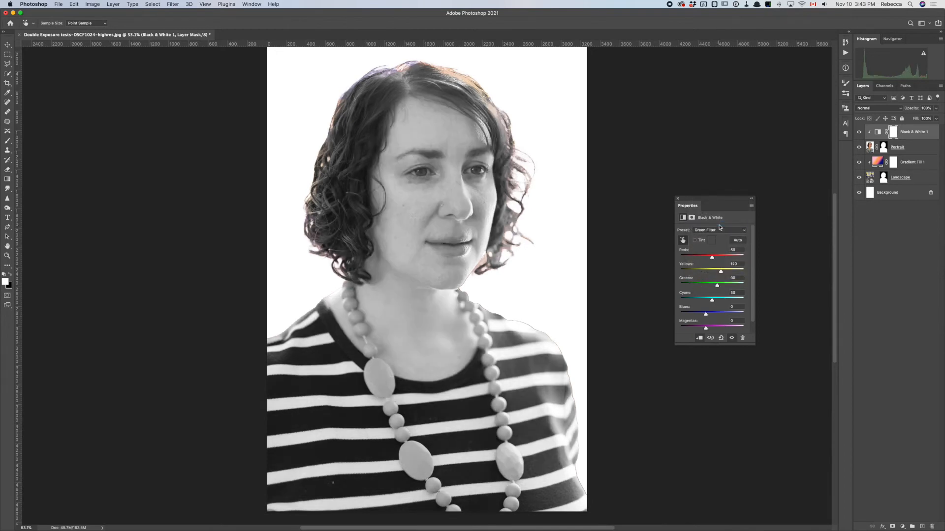
click(722, 231)
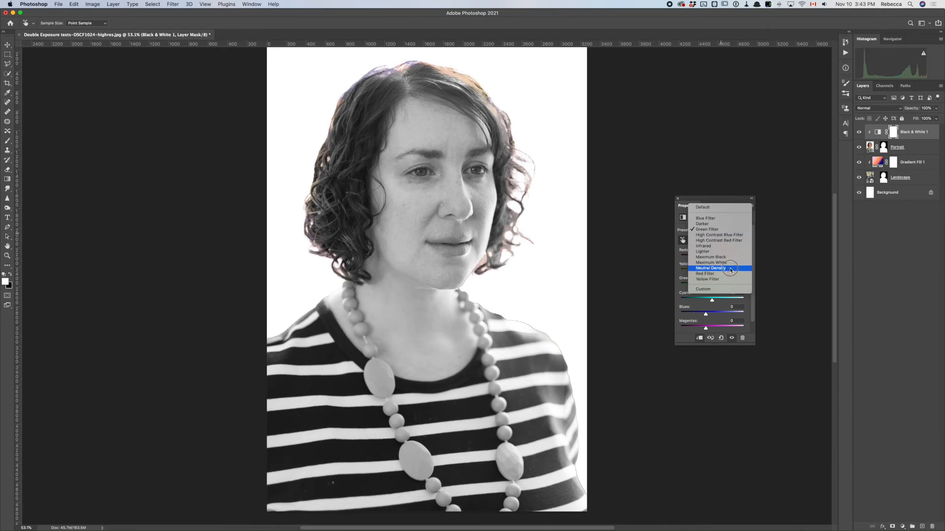
click(729, 242)
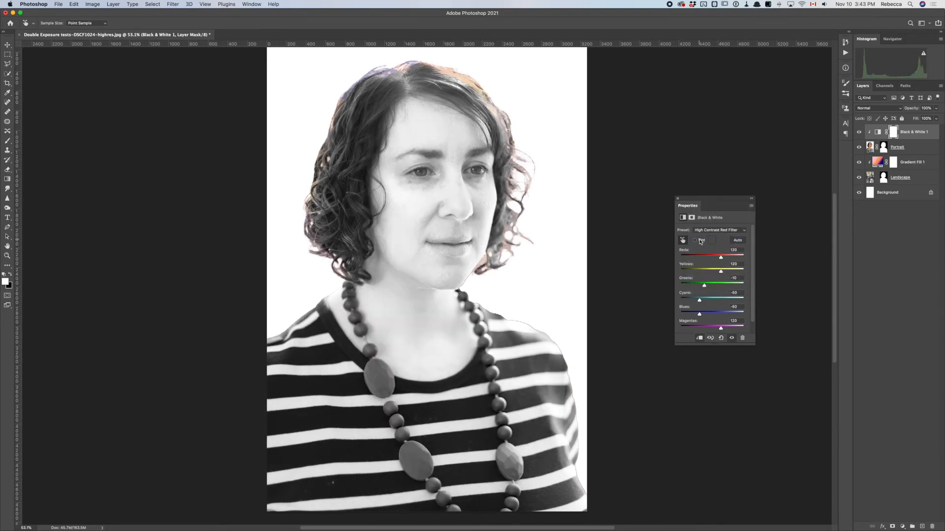
click(677, 200)
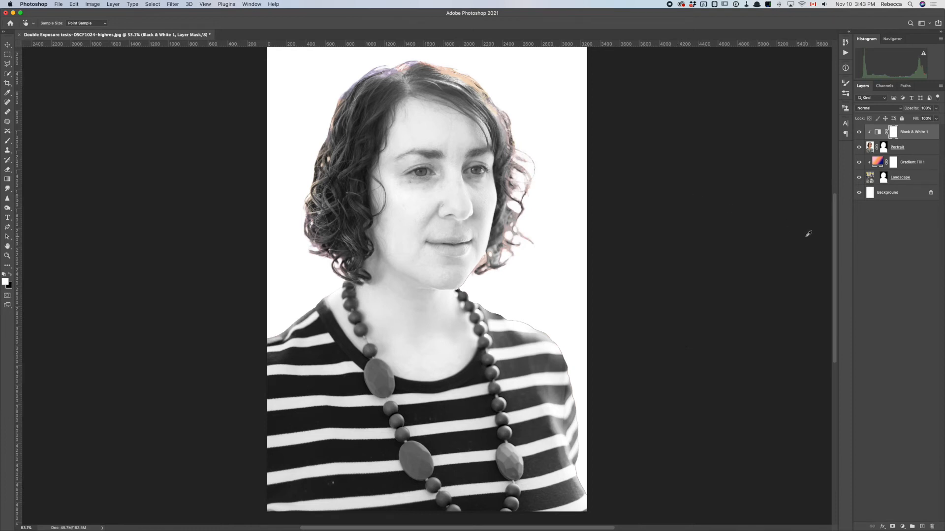
Add a clipped Brightness/Contrast adjustment above the Black & White layer and set its contrast to 28
click(871, 148)
key(v)
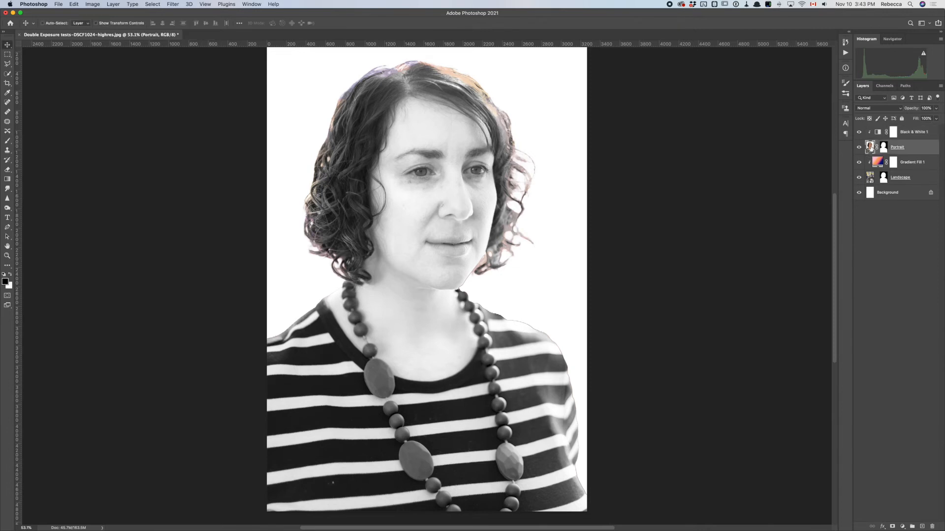
click(879, 133)
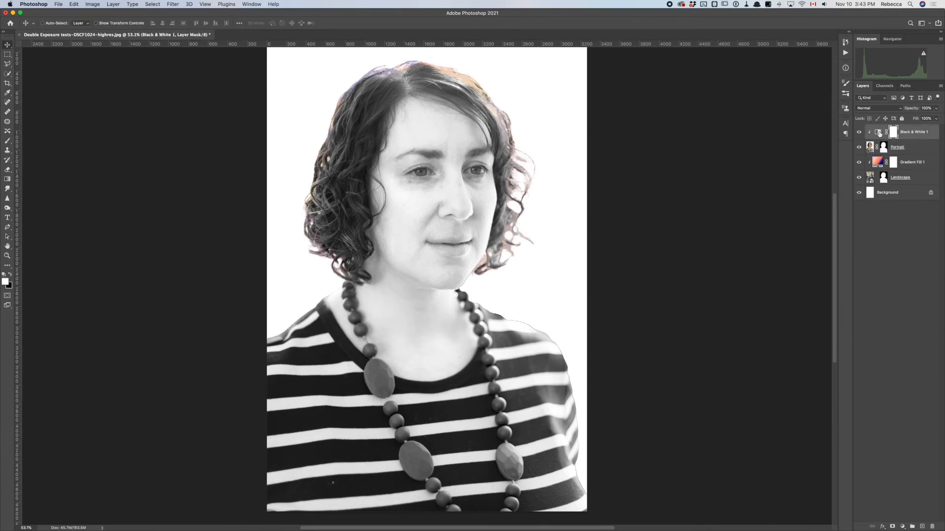
click(902, 527)
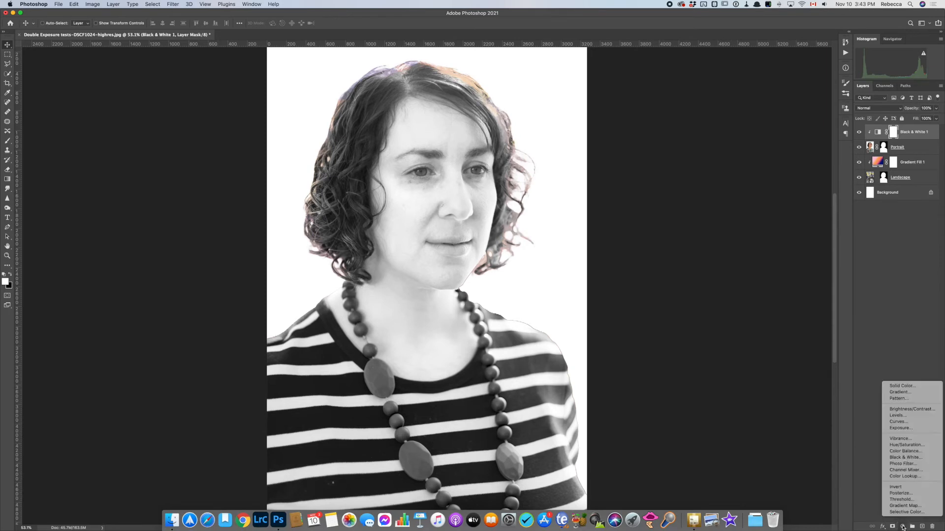
click(903, 409)
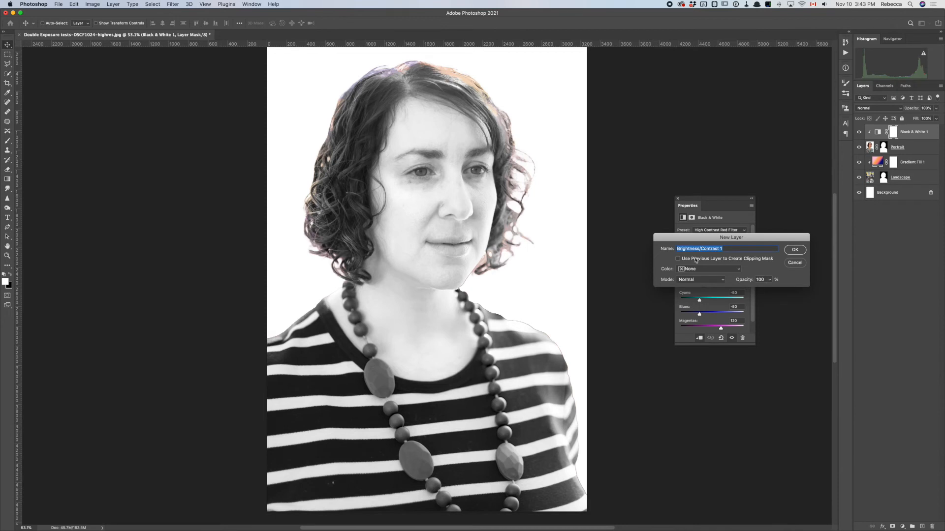
click(679, 259)
click(793, 251)
mouse_move(712, 266)
mouse_down()
mouse_move(730, 264)
mouse_move(721, 266)
mouse_up()
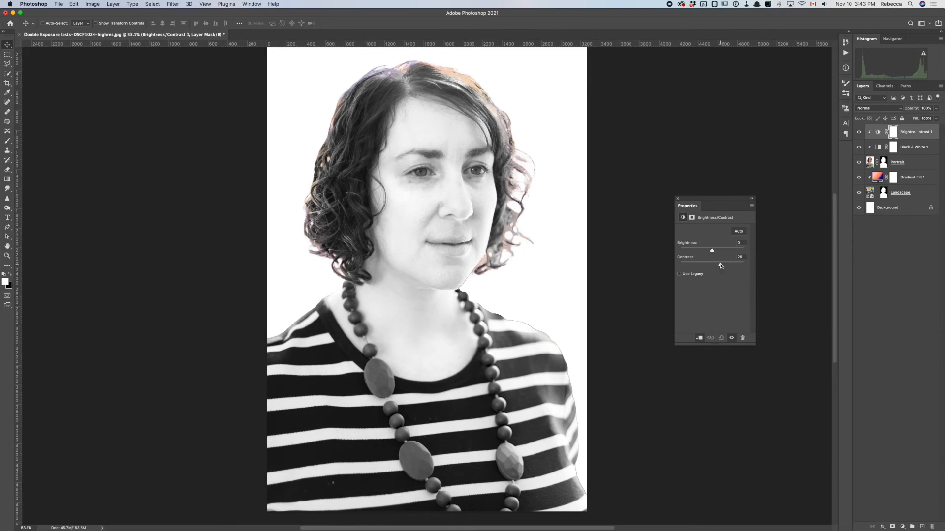
click(677, 199)
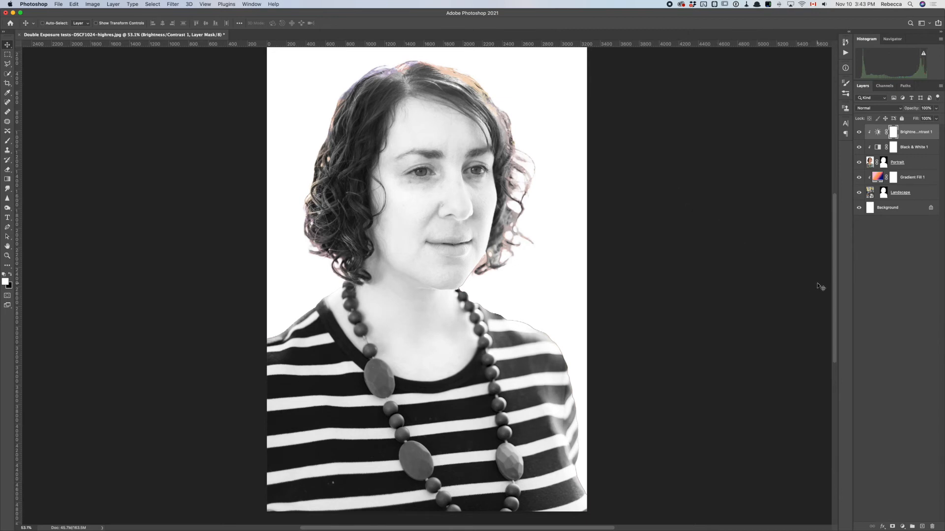
Try the Portrait layer in Dissolve and the darkening blend modes, through Linear Burn to Darker Color
click(877, 178)
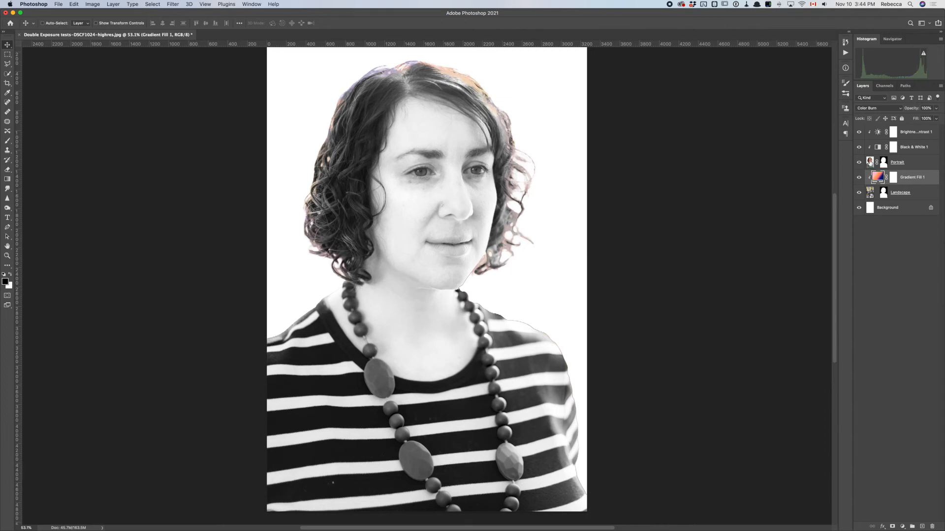
click(869, 162)
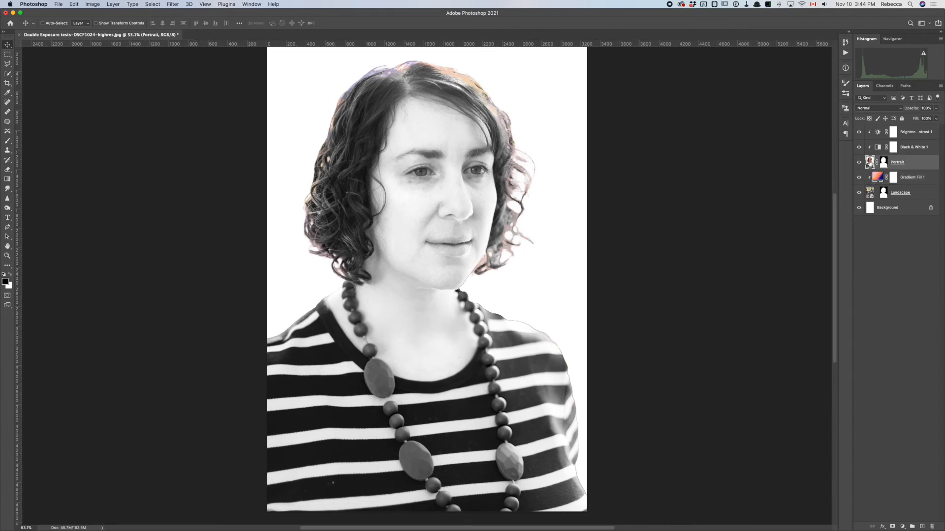
click(876, 113)
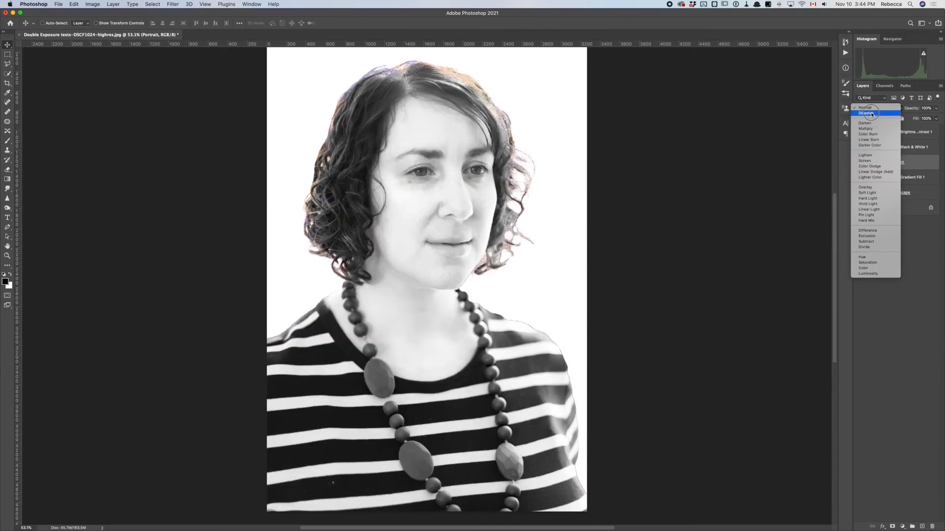
click(872, 114)
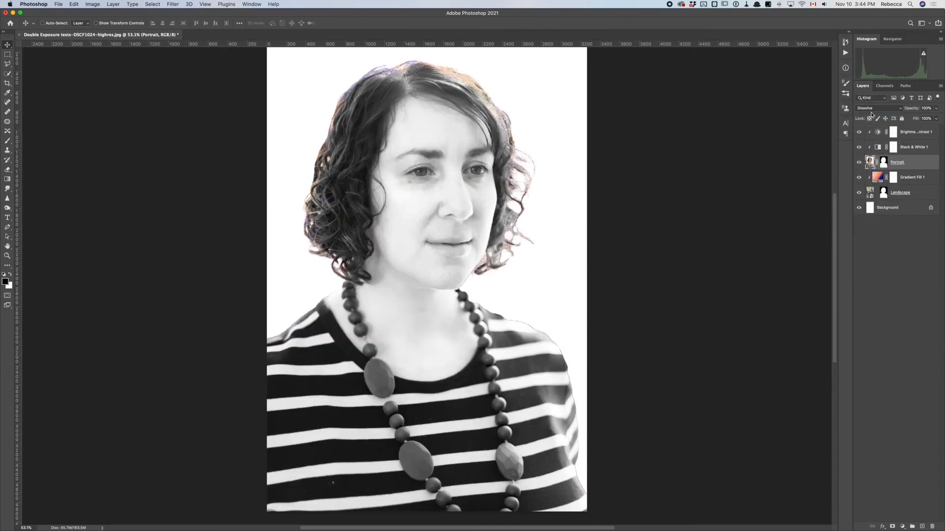
key(Down)
key(Down)
key(Down)
key(Down)
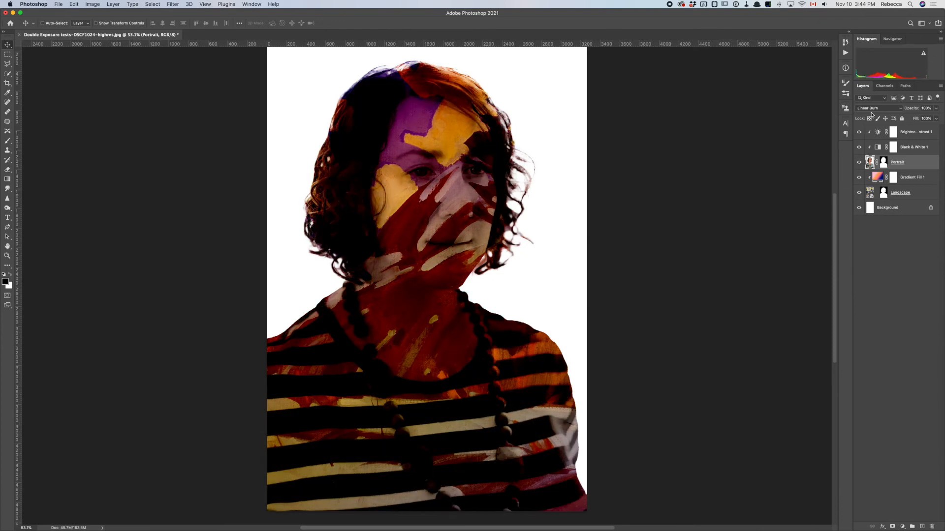
key(Down)
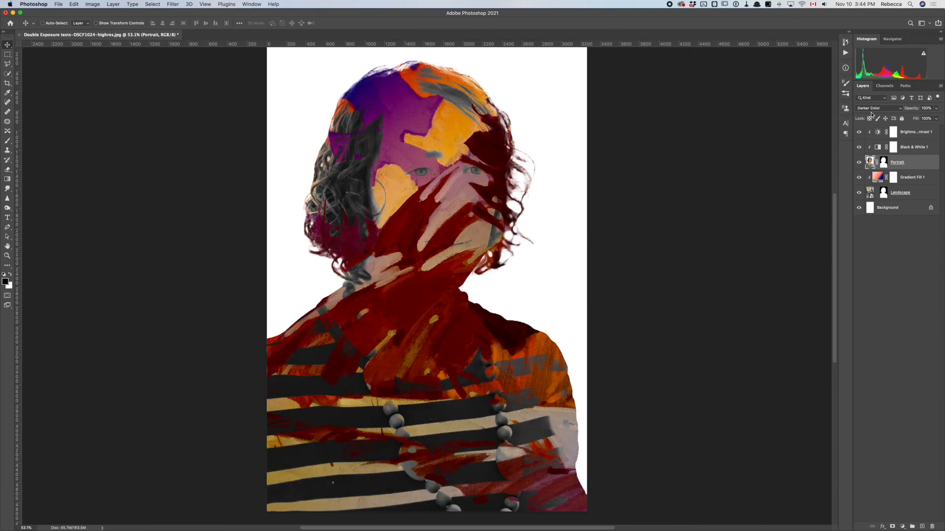
Try the lightening blend modes on the Portrait layer, including Screen and Linear Dodge (Add)
key(Down)
key(Down)
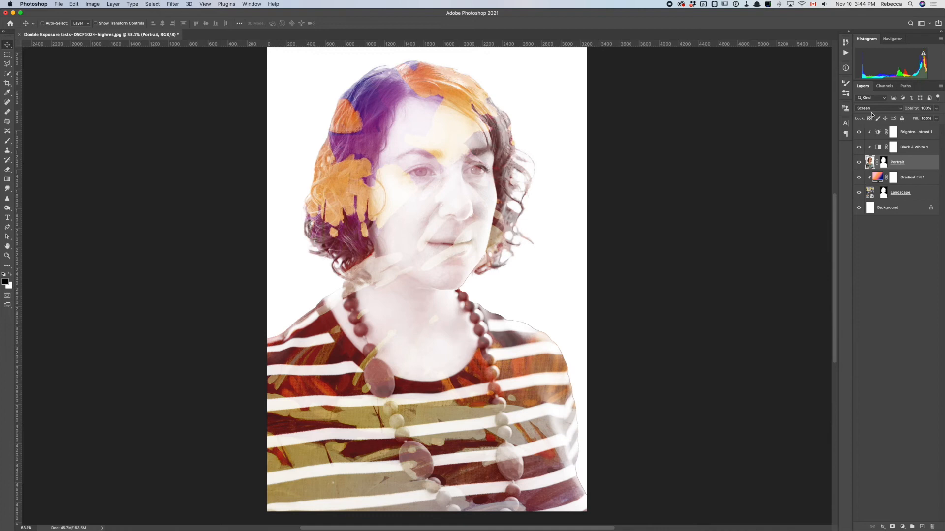
key(Down)
key(Down)
key(Down)
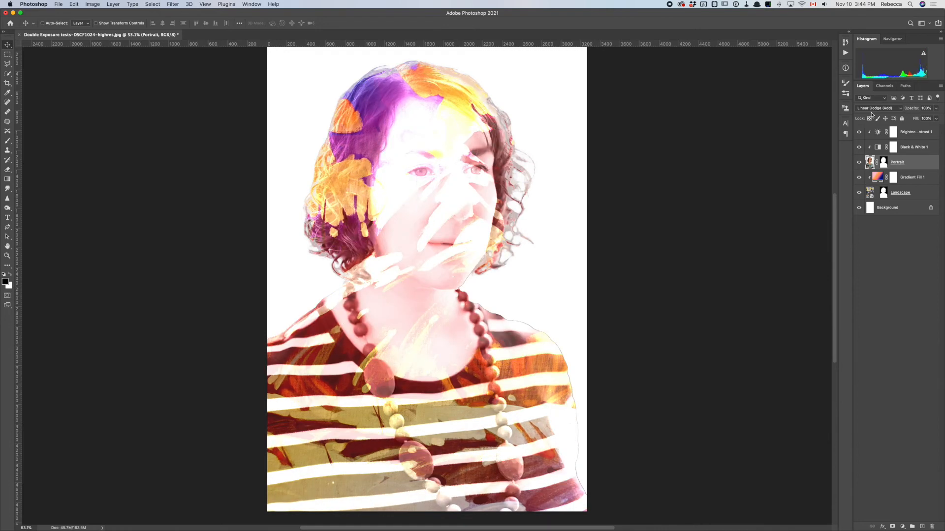
Try the contrast blend modes on the Portrait layer, from Overlay and Soft Light through Vivid Light and Pin Light to Hard Mix
key(Down)
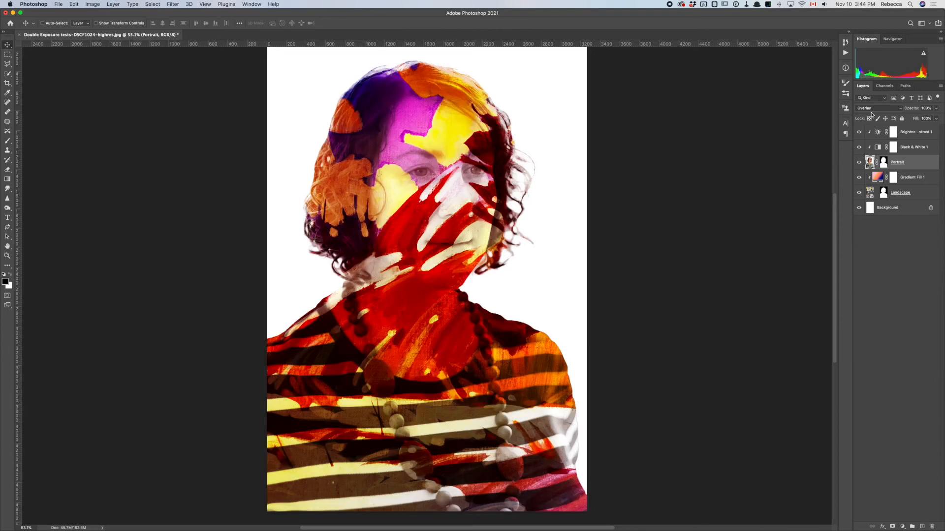
key(Down)
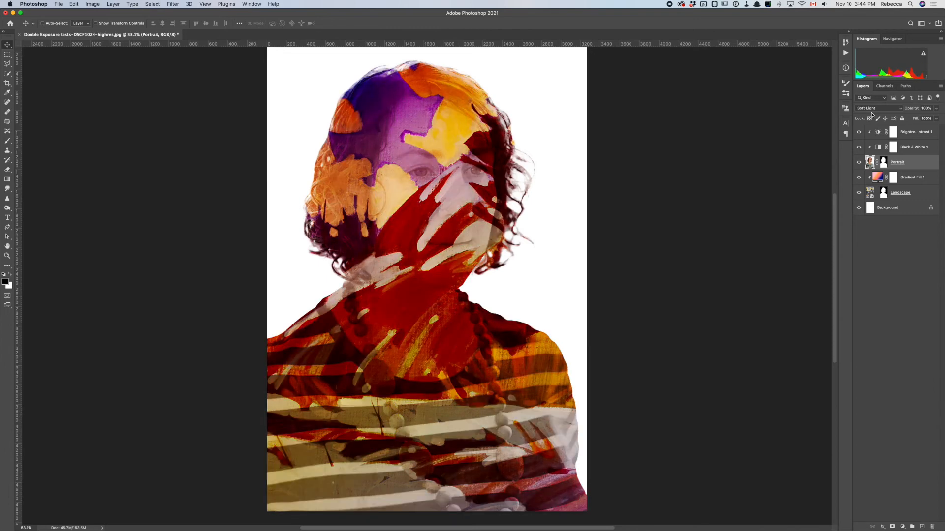
key(Down)
key(Down)
key(Down)
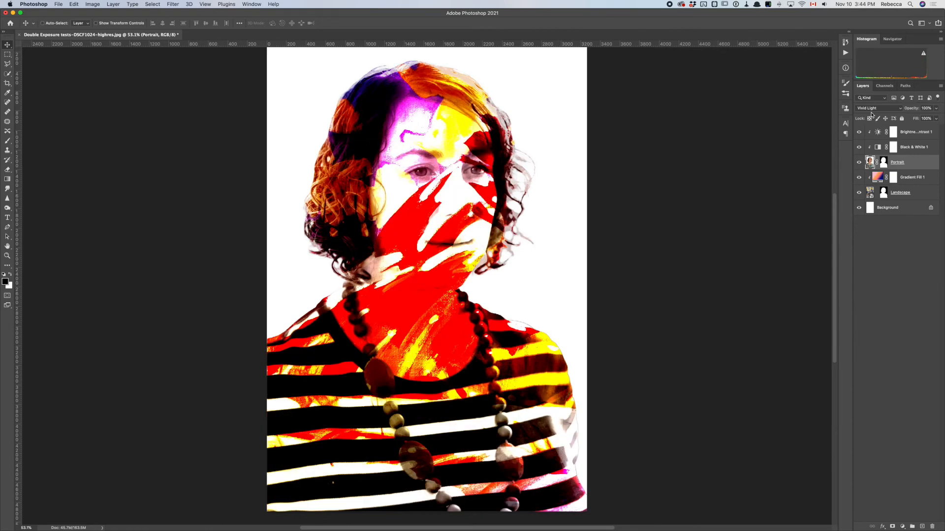
key(Down)
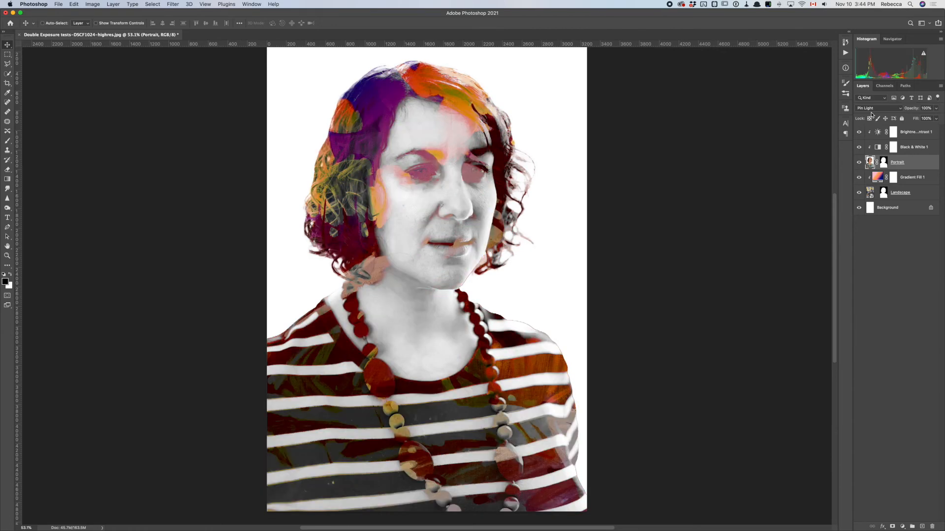
key(Down)
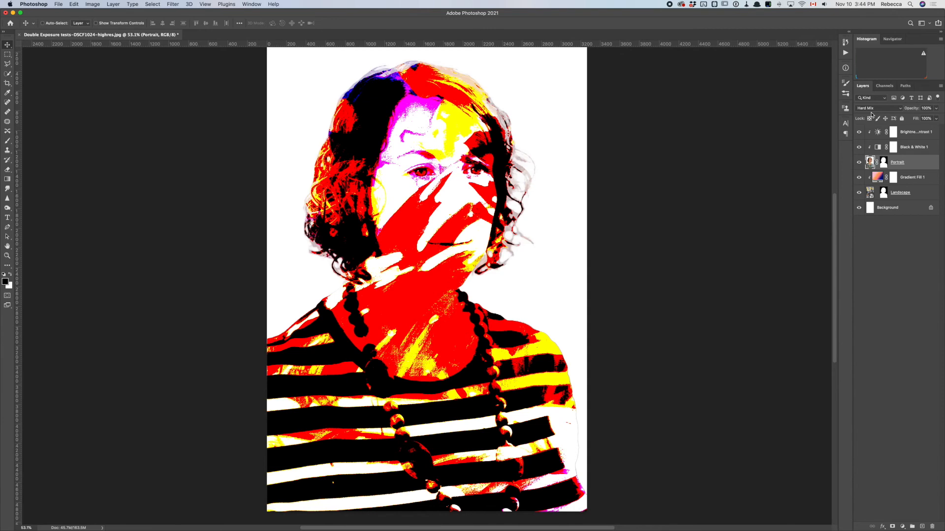
Try Difference, Divide and Color on the Portrait layer, then cycle its blend mode back around to Dissolve
key(Down)
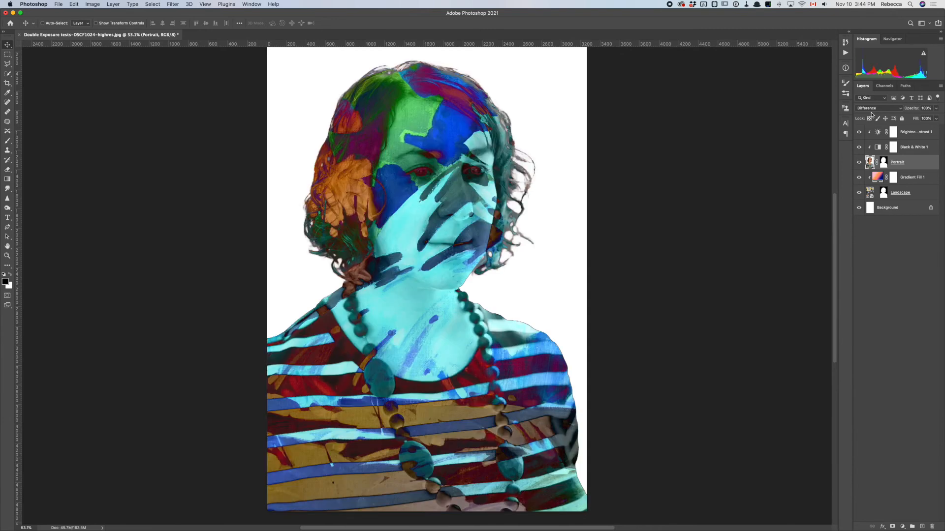
key(Down)
key(Down)
key(Down)
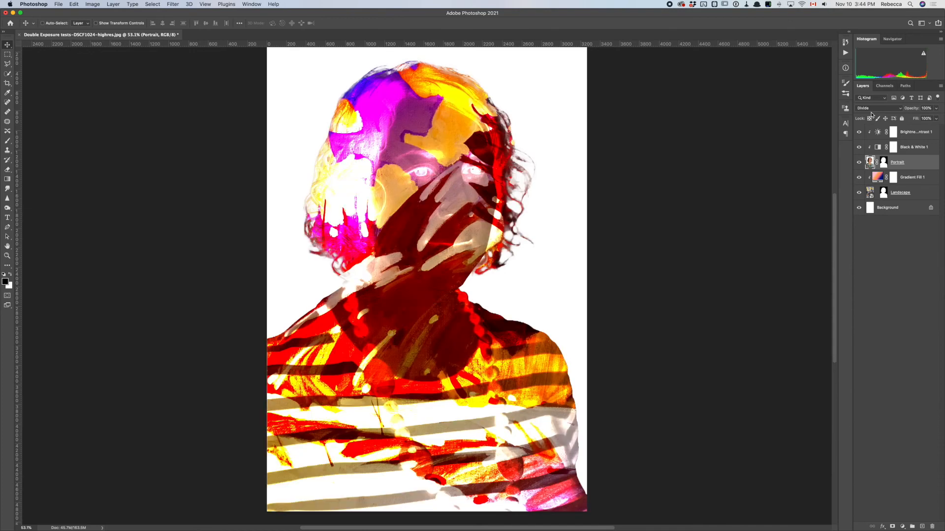
key(Down)
key(Down)
key(Down)
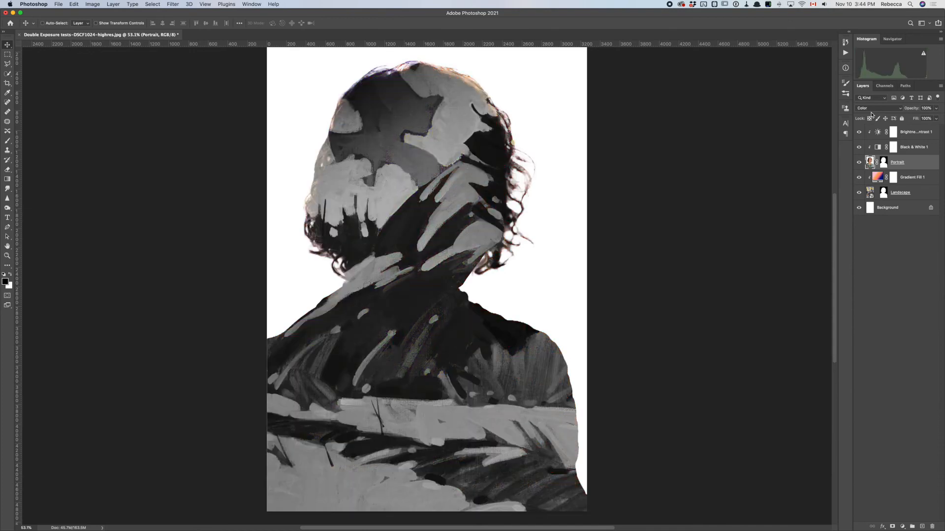
key(Down)
key(Down)
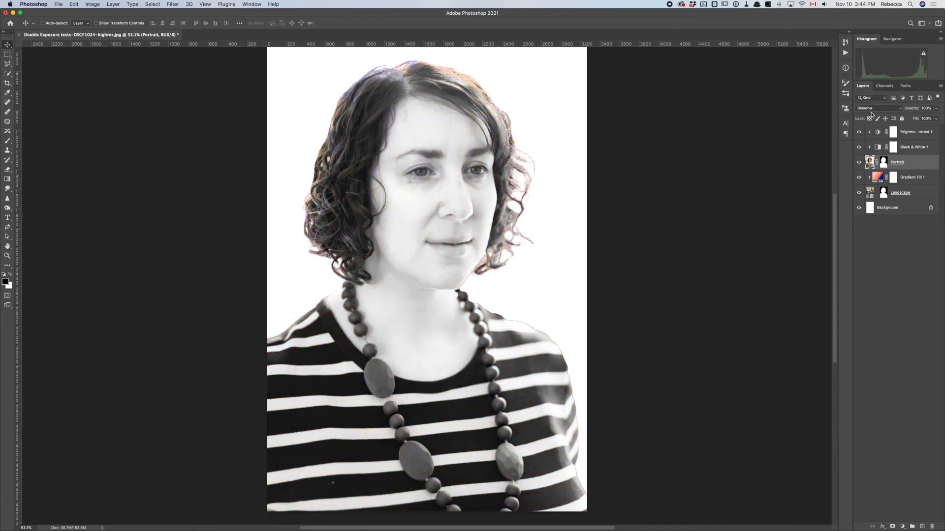
Set the Portrait layer's blend mode to Screen
key(Down)
key(Down)
key(Down)
key(Down)
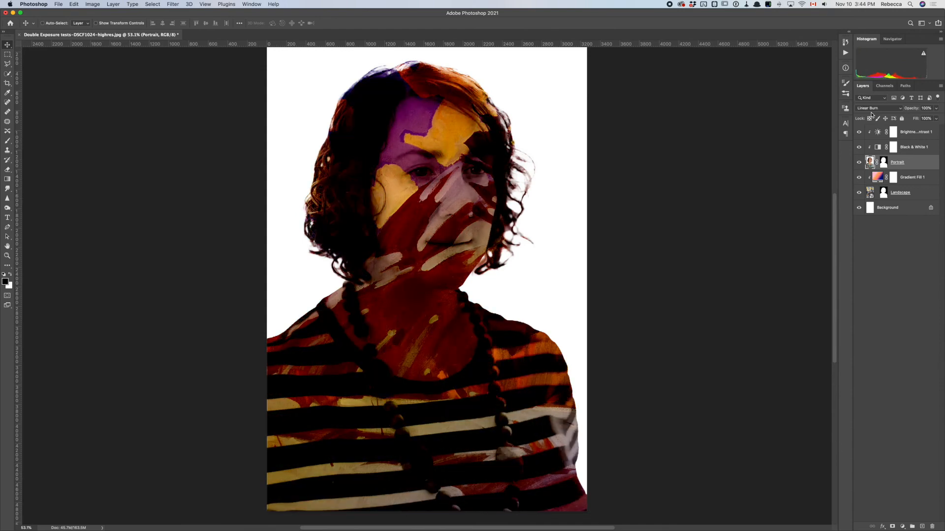
key(Down)
key(Down)
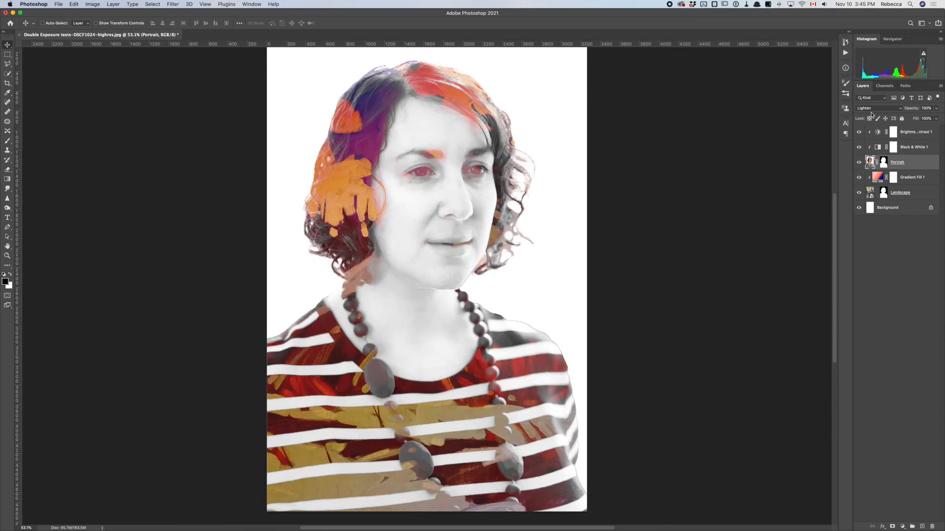
key(Down)
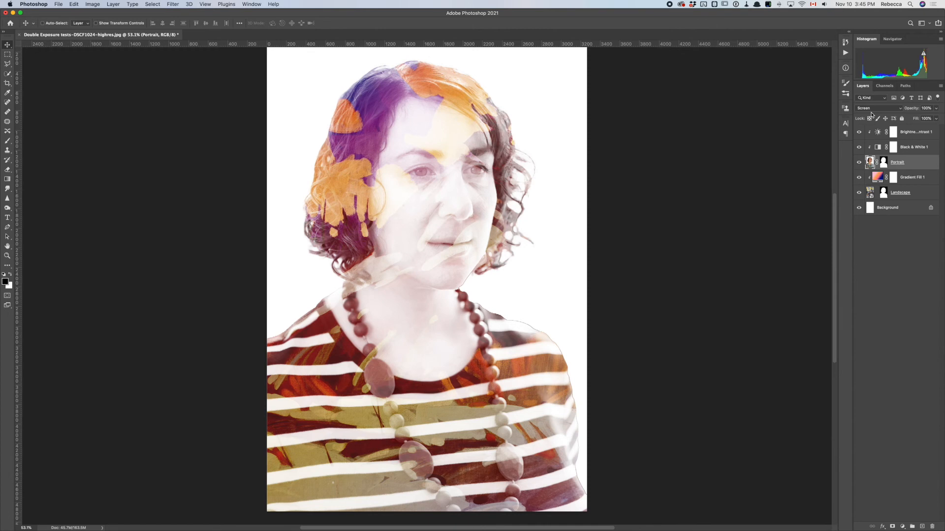
Try blend modes on the Gradient Fill 1 layer from Linear Burn through Lighten to Linear Dodge (Add)
click(877, 179)
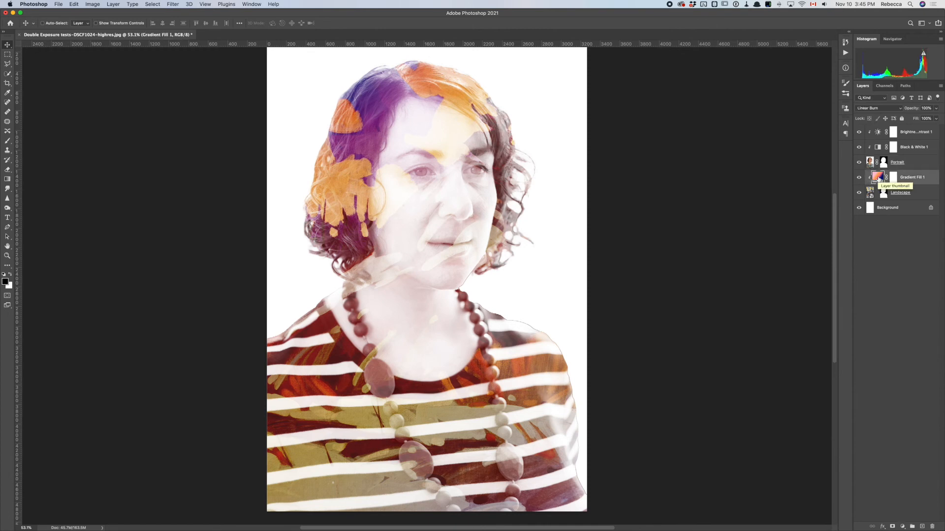
key(shift+plus)
key(shift+plus)
key(shift+plus)
key(shift+plus)
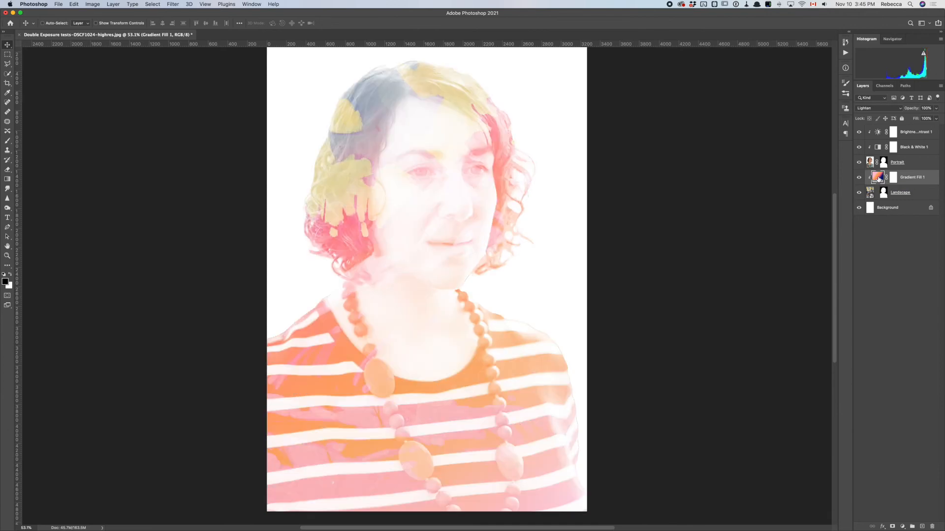
key(shift+plus)
key(shift+plus)
key(shift+plus)
key(shift+plus)
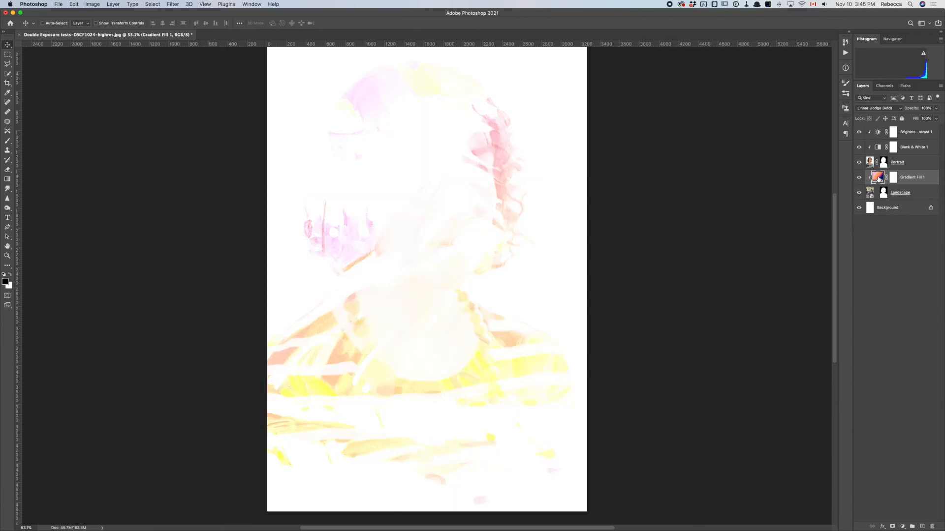
Try the Soft Light, Linear Light and Difference blend modes on the Gradient Fill 1 layer
key(shift+plus)
key(shift+plus)
key(shift+plus)
key(shift+plus)
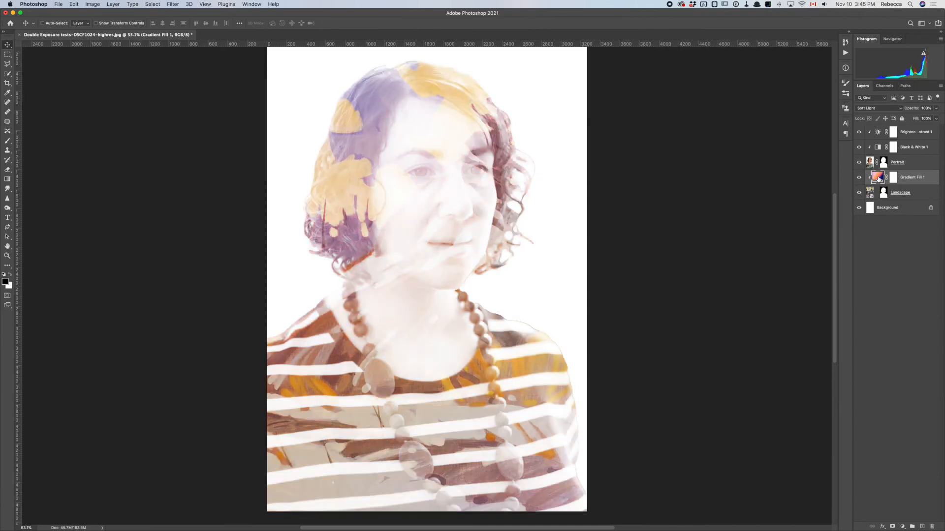
key(shift+plus)
key(shift+plus)
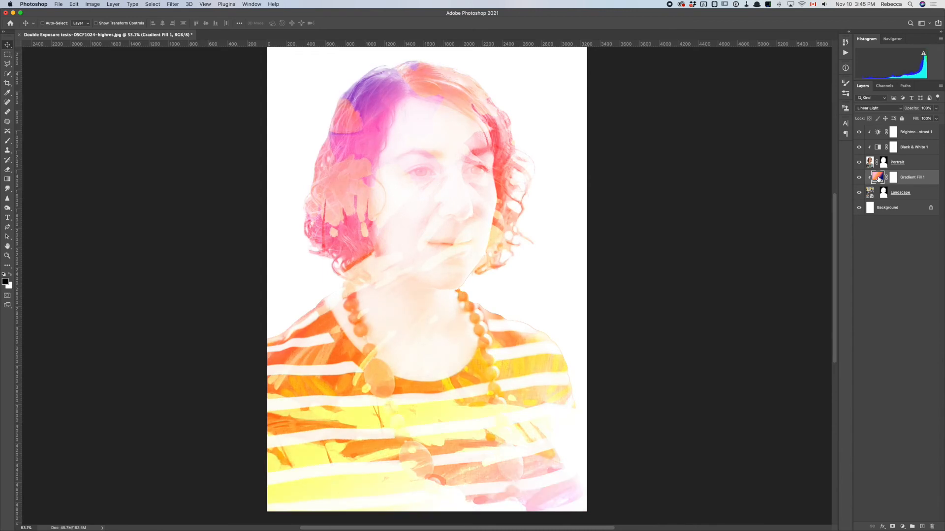
key(shift+plus)
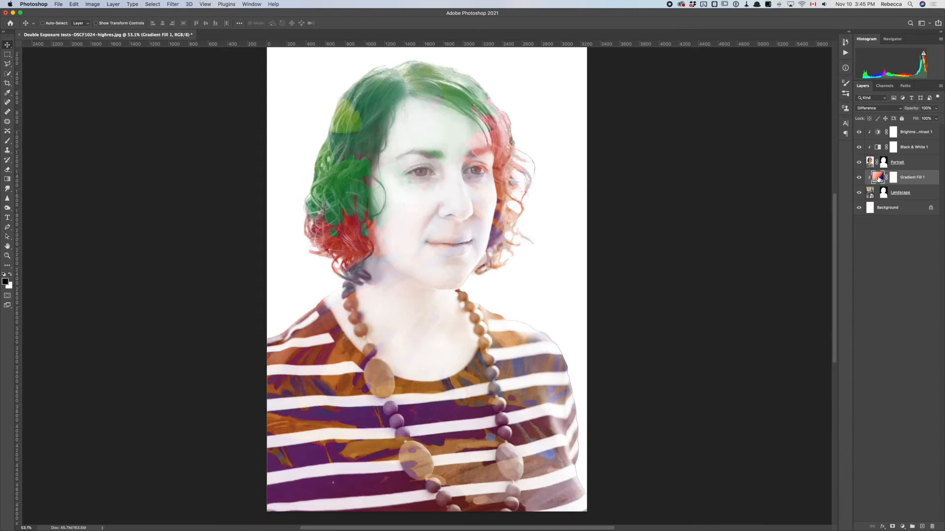
Try the Subtract and Saturation blend modes on the Gradient Fill 1 layer
key(shift+plus)
key(shift+plus)
key(shift+plus)
key(shift+plus)
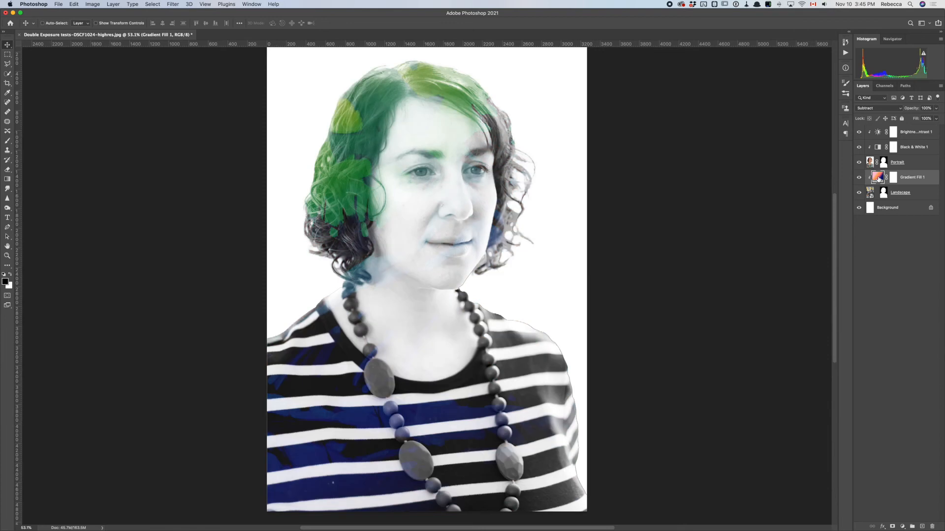
key(shift+plus)
key(shift+plus)
key(shift+plus)
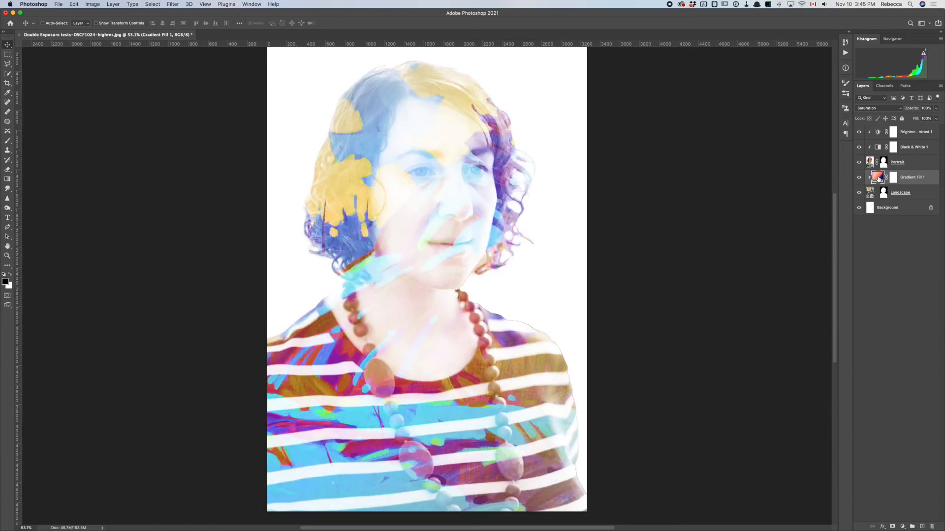
Compare Normal and Darken on the Gradient Fill 1 layer and set its blend mode to Color Burn
key(shift+plus)
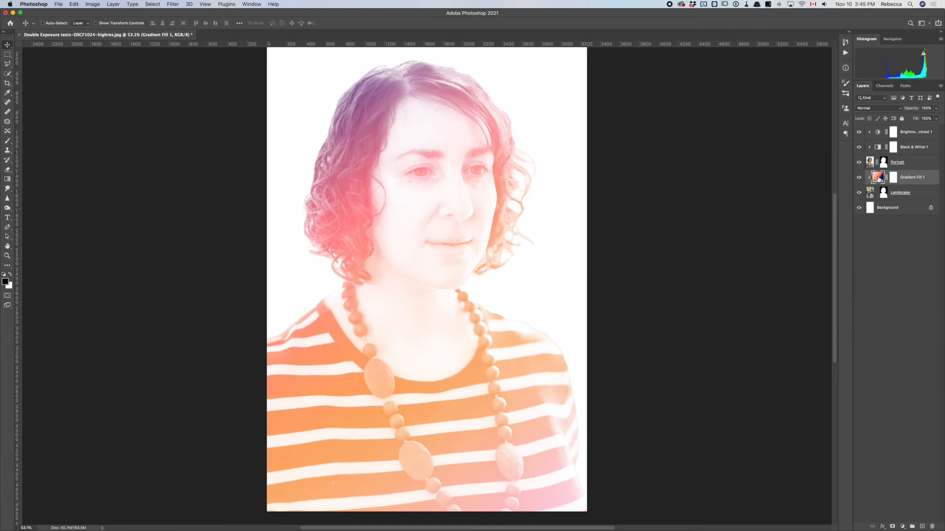
key(shift+plus)
key(shift+plus)
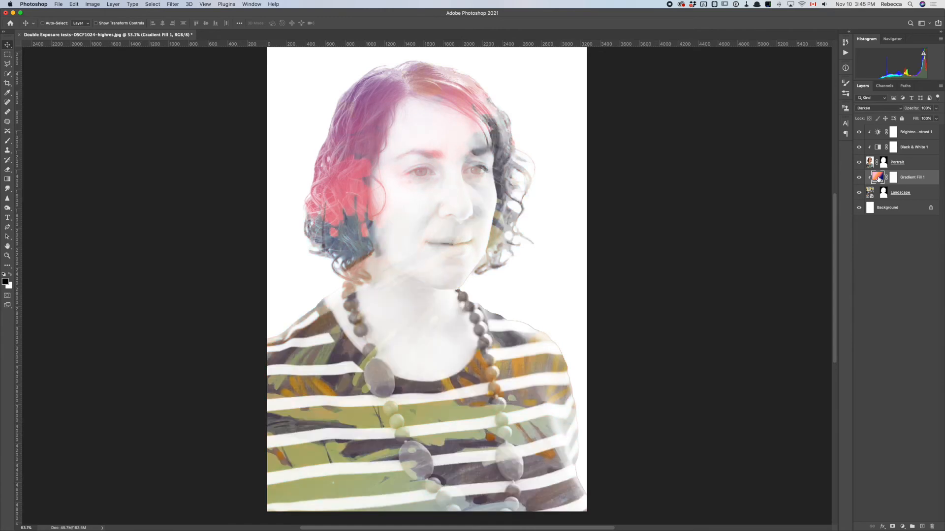
key(shift+plus)
key(shift+plus)
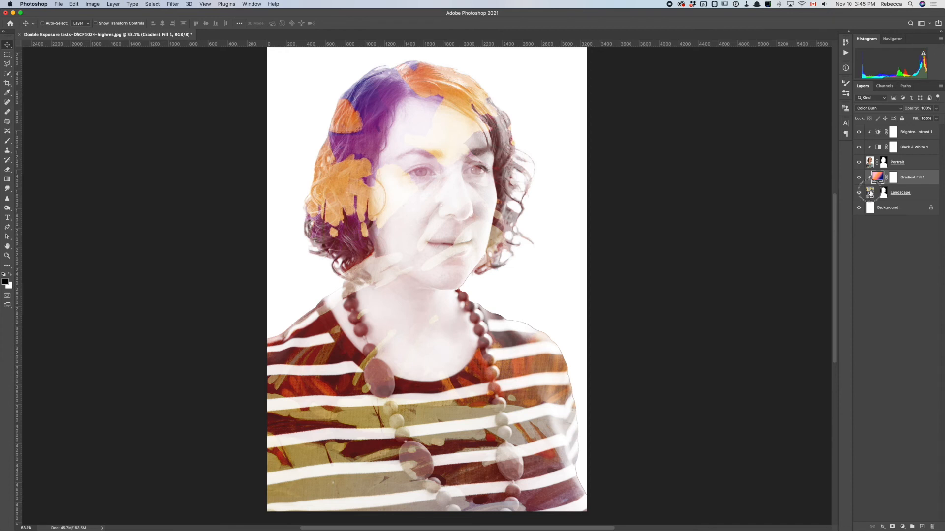
Move the Landscape painting slightly down and to the right inside the silhouette, leaving its mask in place
click(870, 192)
drag(389, 328, 431, 350)
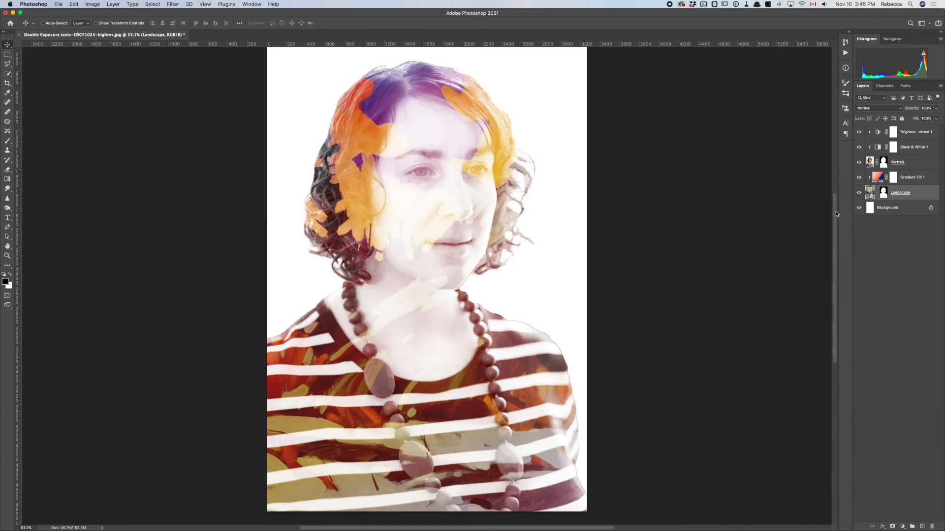
Try the Maximum Black, Green Filter and Darker presets on the Black & White 1 adjustment
double_click(877, 148)
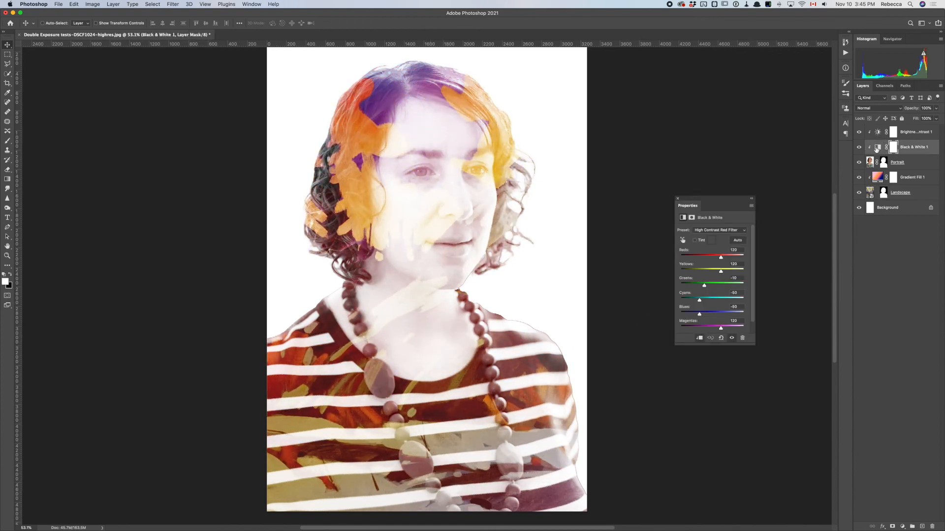
click(706, 231)
click(711, 246)
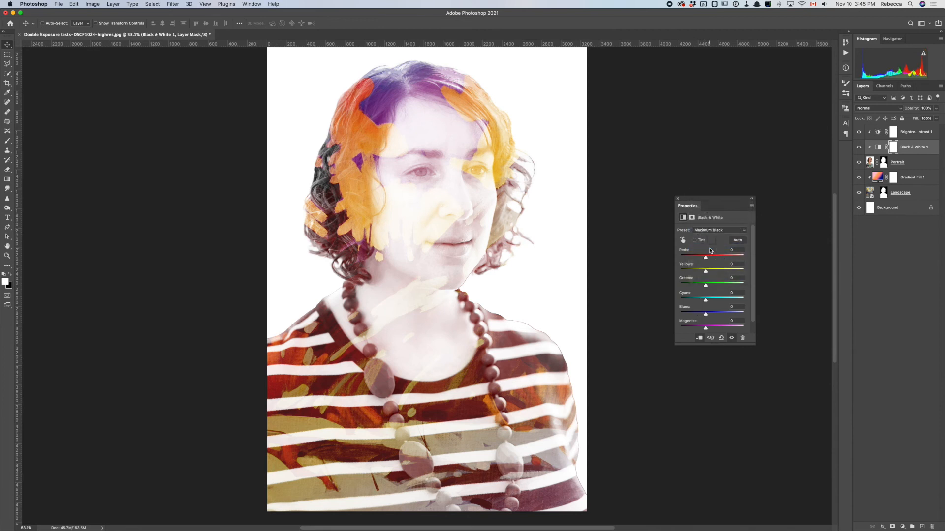
click(713, 230)
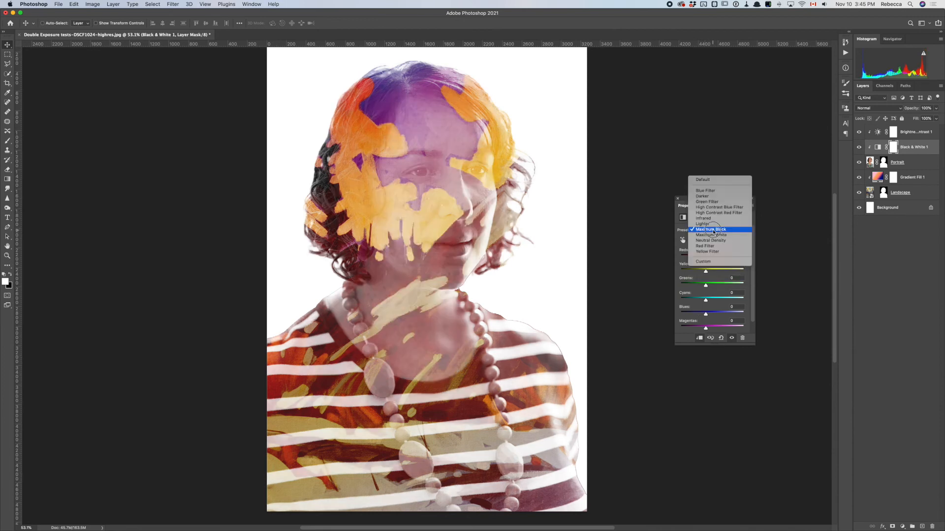
click(714, 202)
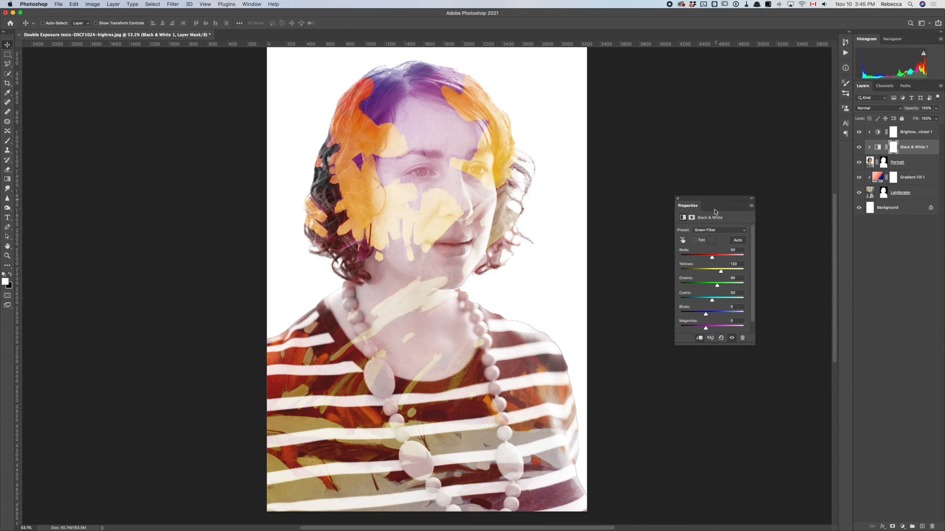
click(719, 230)
click(719, 228)
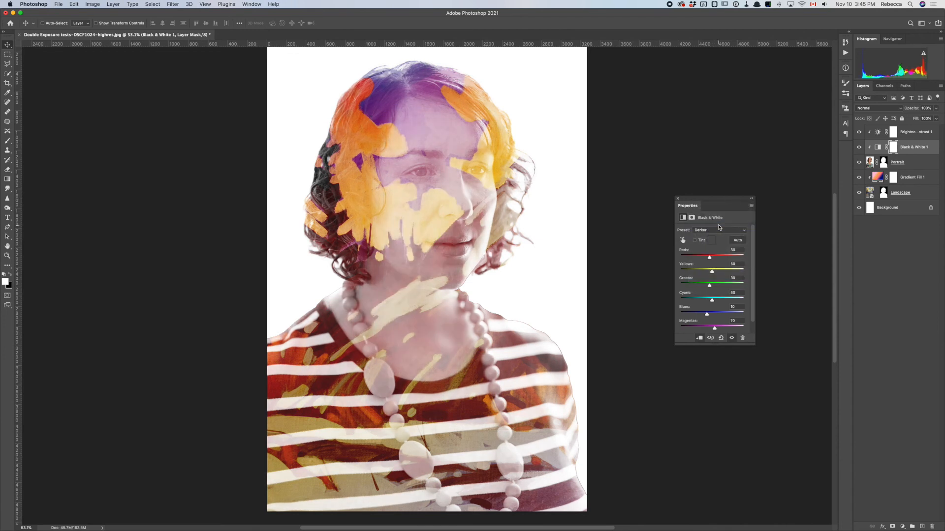
Compare the Blue Filter and Neutral Density presets and set the Black & White 1 adjustment to Maximum Black
click(711, 230)
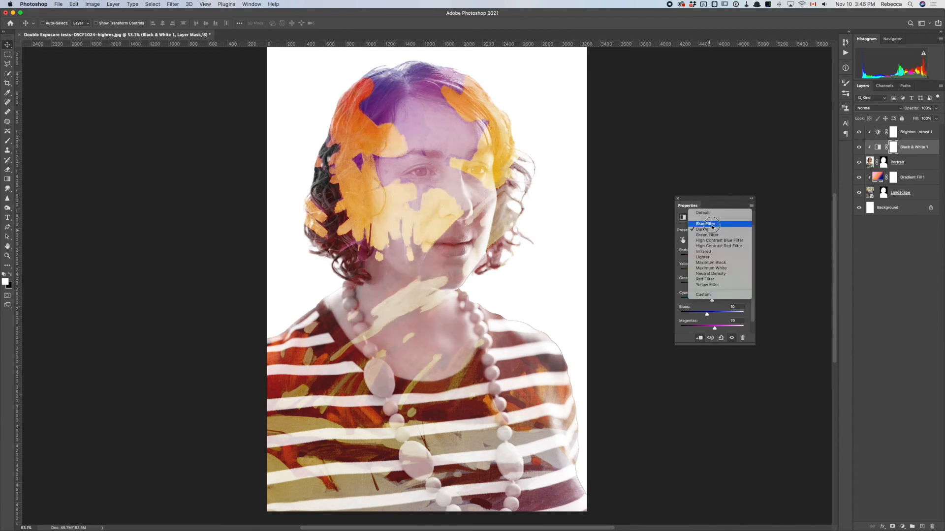
click(712, 224)
click(712, 228)
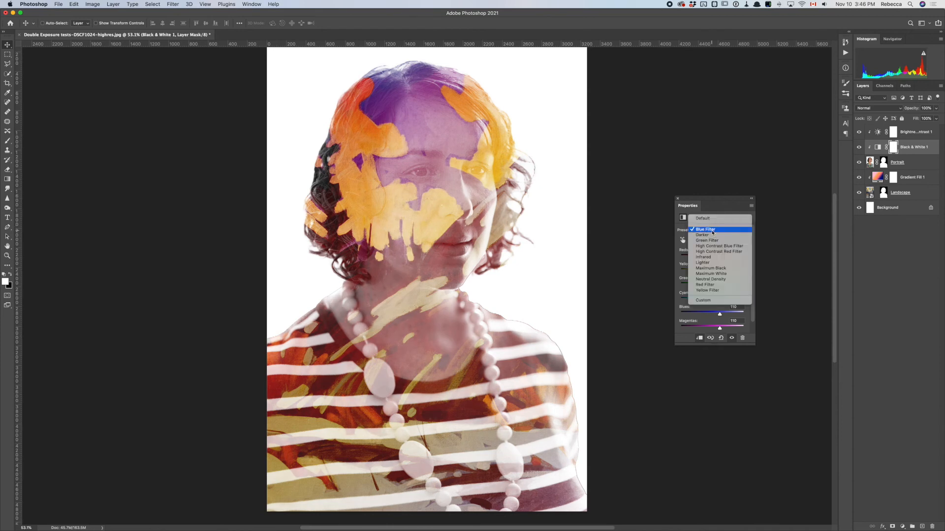
click(718, 280)
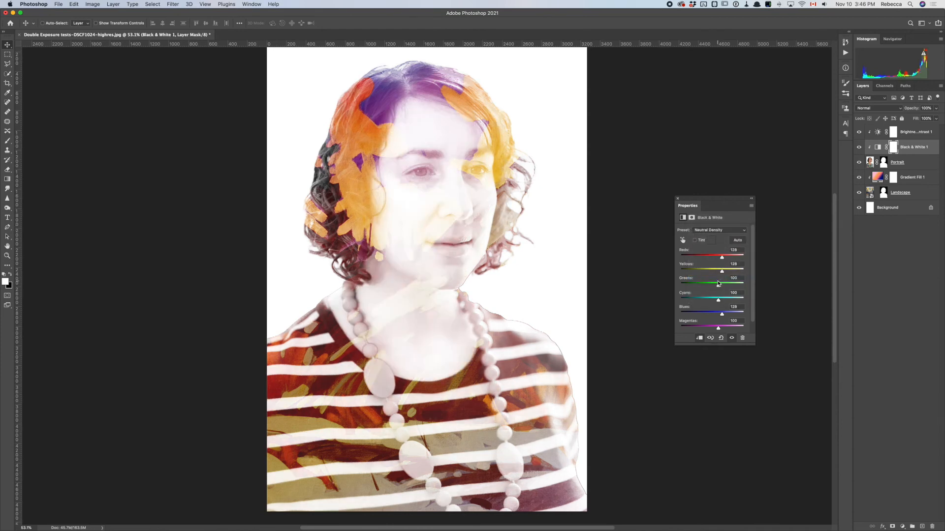
click(710, 231)
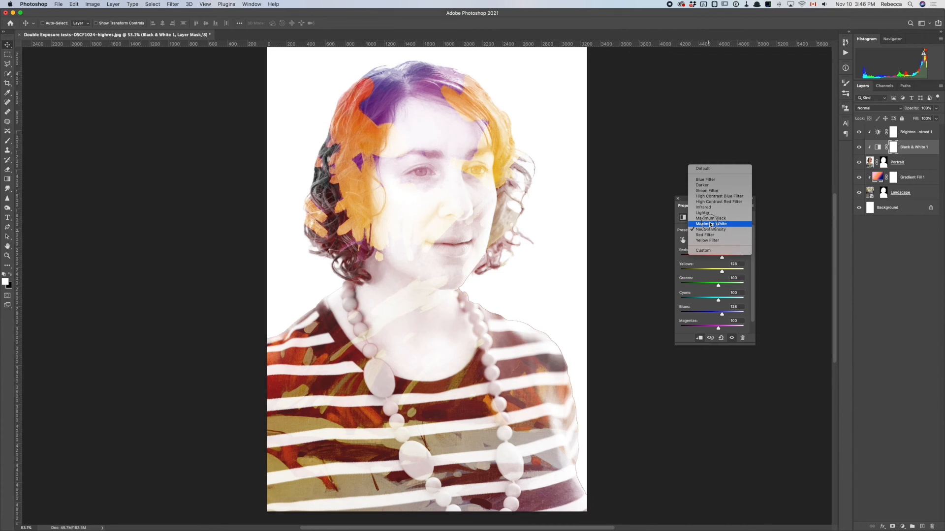
click(710, 219)
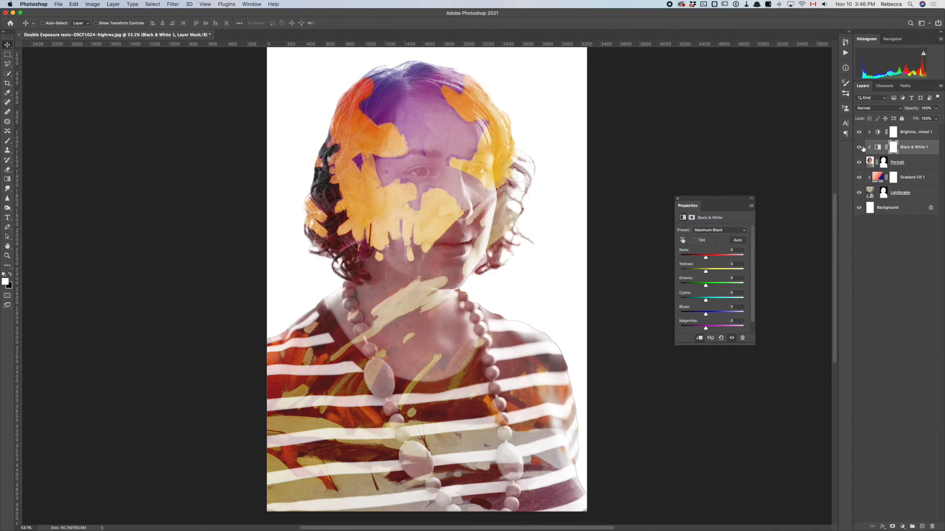
Adjust the contrast of the Brightness/Contrast 1 layer slightly upward and close its properties
click(893, 133)
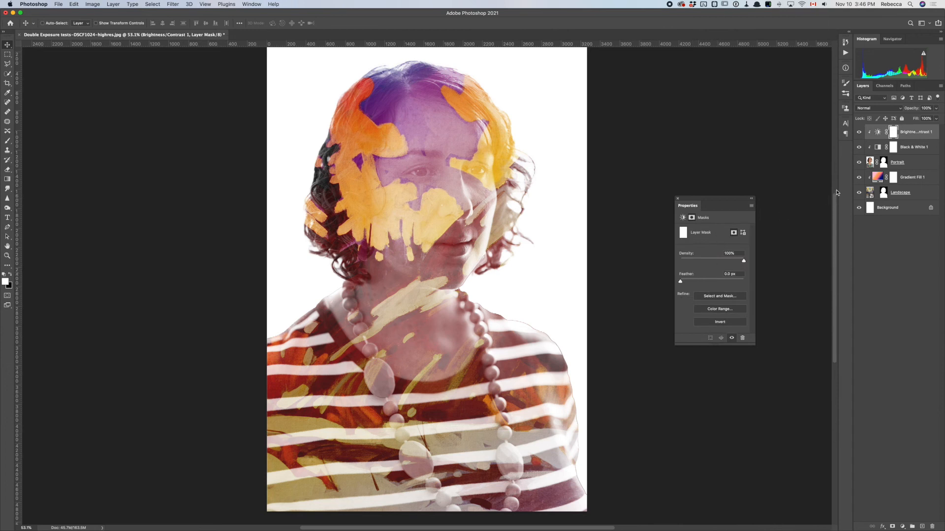
click(878, 131)
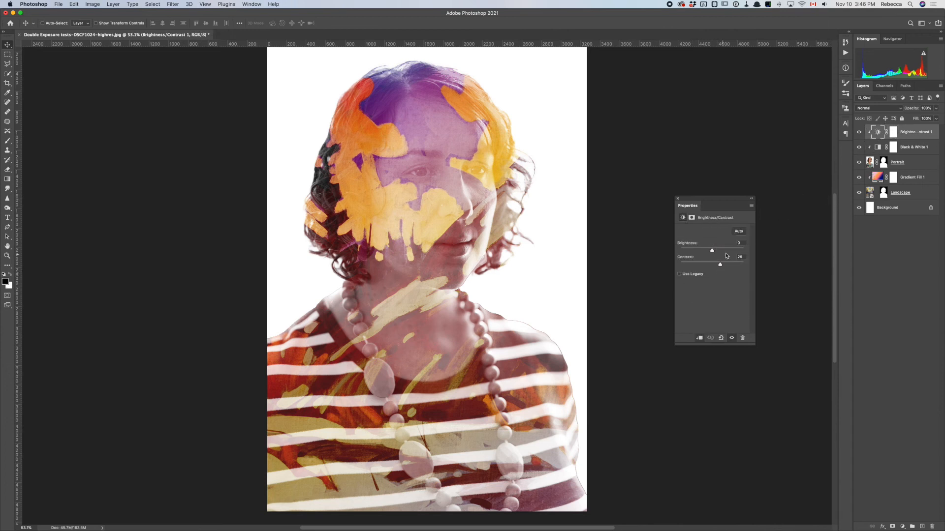
click(710, 266)
mouse_move(710, 266)
mouse_down()
mouse_move(686, 265)
mouse_move(778, 263)
mouse_move(725, 266)
mouse_up()
click(677, 199)
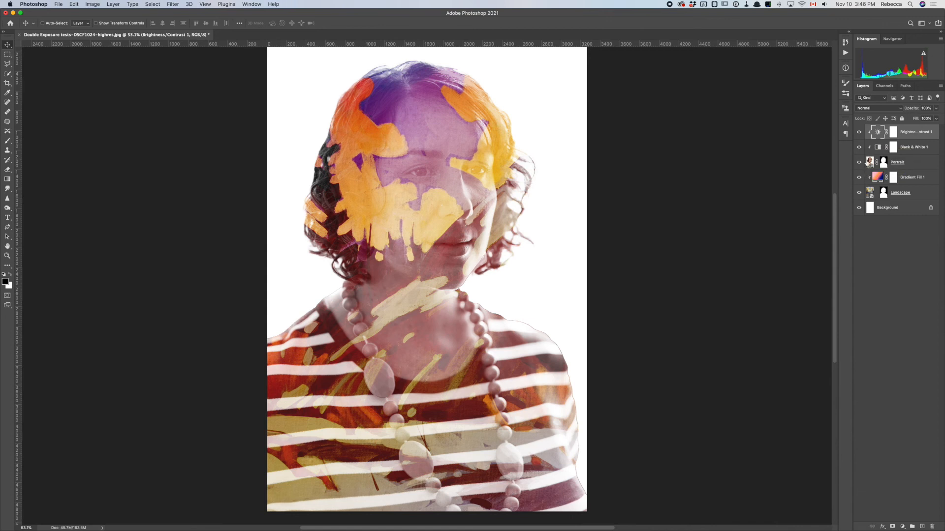
Try the Sepia-Cyan and Sepia-Selenium 3 gradient presets on the Gradient Fill 1 layer
double_click(877, 177)
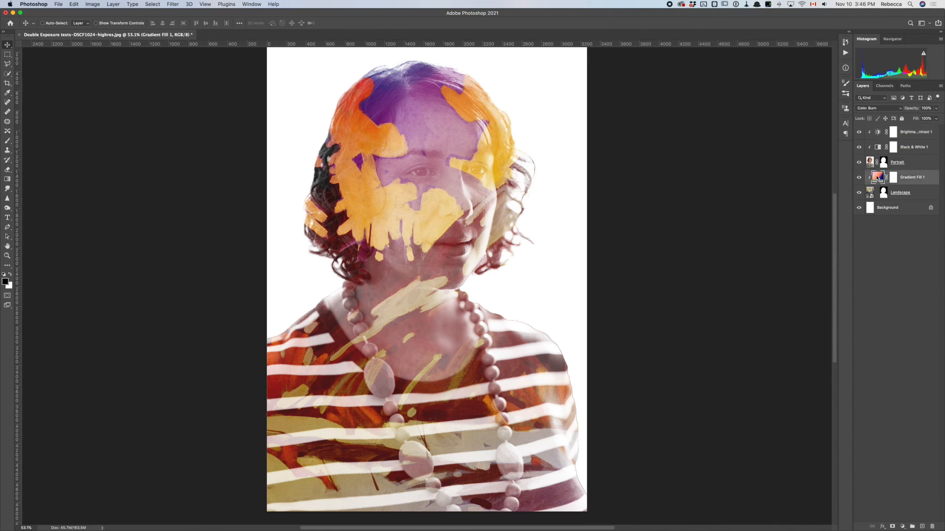
click(654, 170)
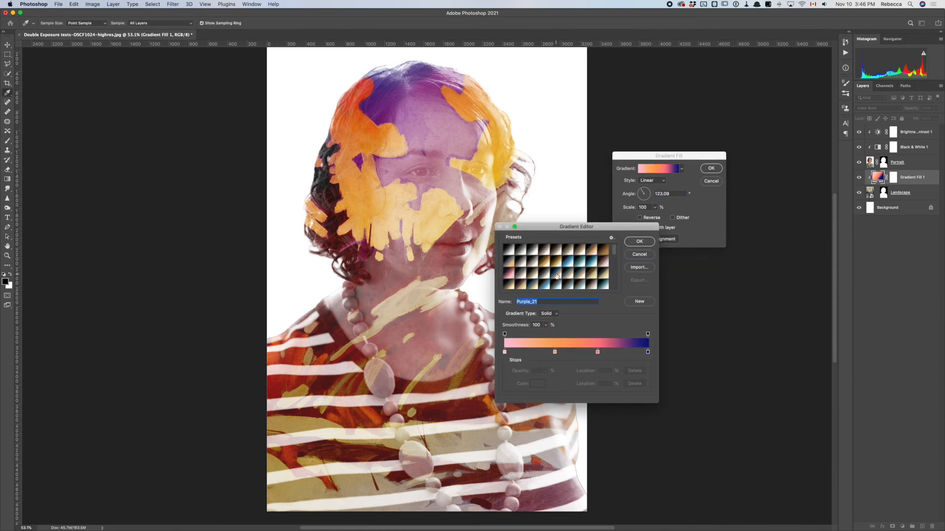
click(556, 274)
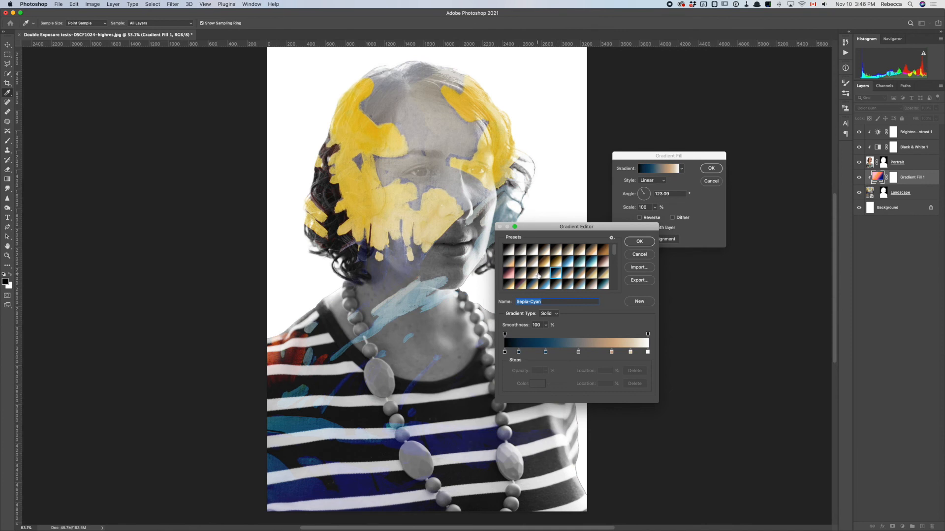
click(545, 276)
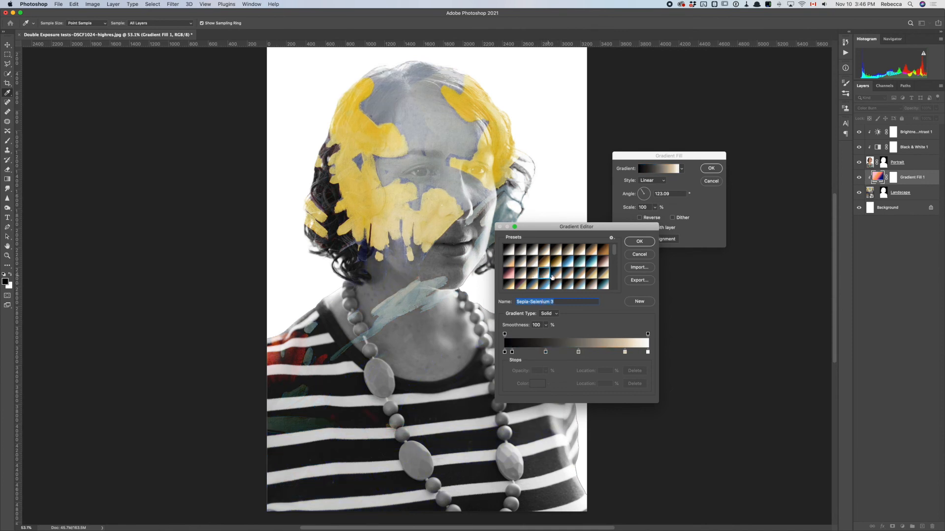
scroll(556, 277, down, 1)
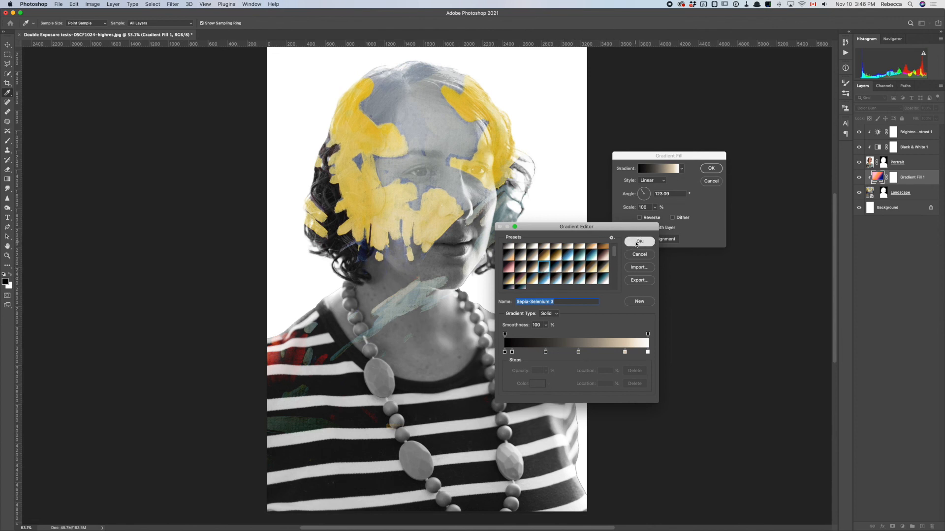
click(639, 242)
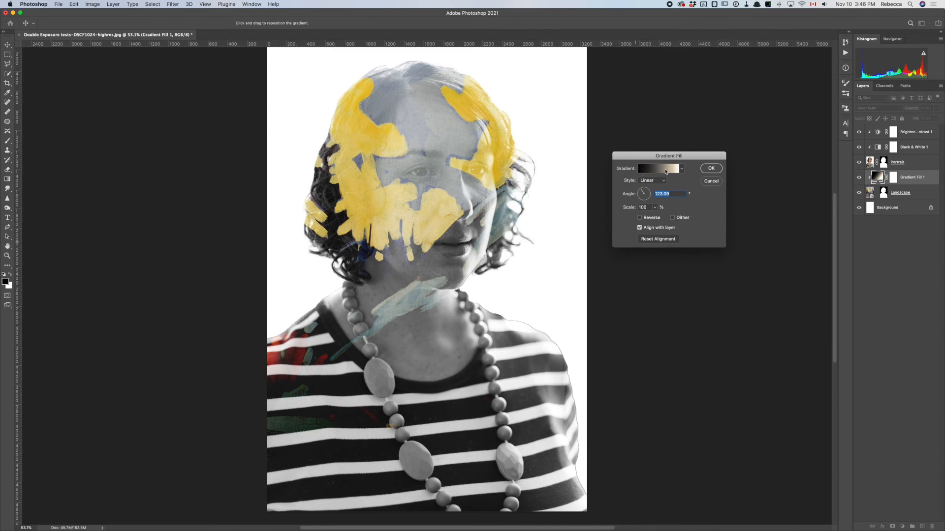
Try the Gold 1 preset and apply the Blue_11 gradient from the Blues group to the Gradient Fill 1 layer
click(658, 171)
scroll(556, 281, down, 3)
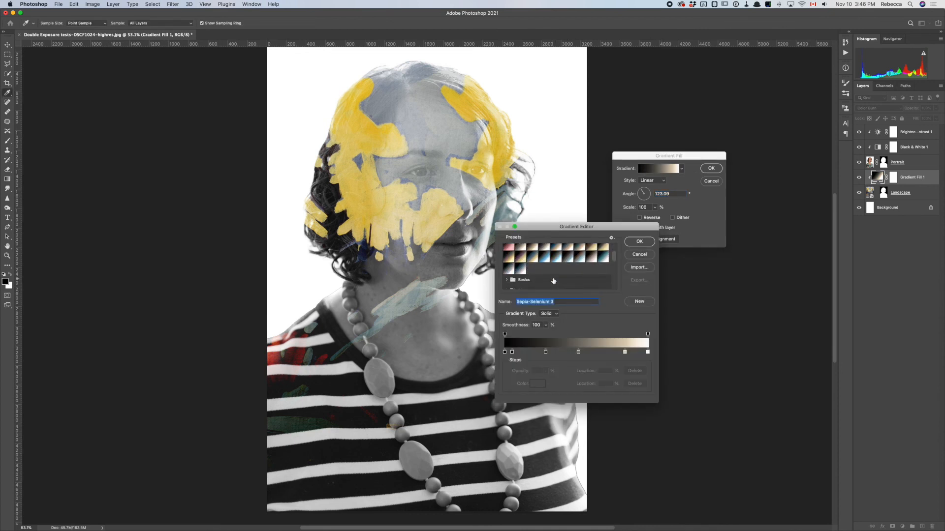
scroll(566, 275, up, 3)
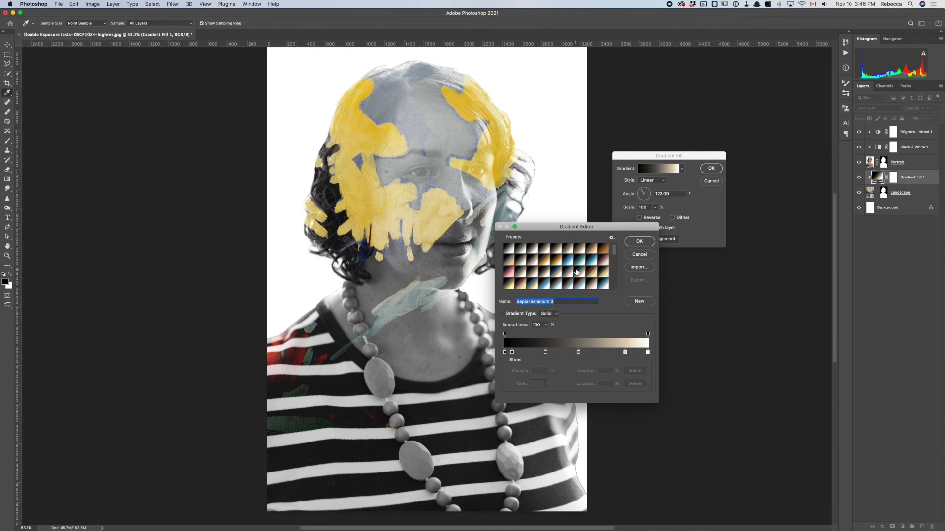
click(545, 263)
scroll(546, 265, down, 3)
scroll(545, 265, down, 1)
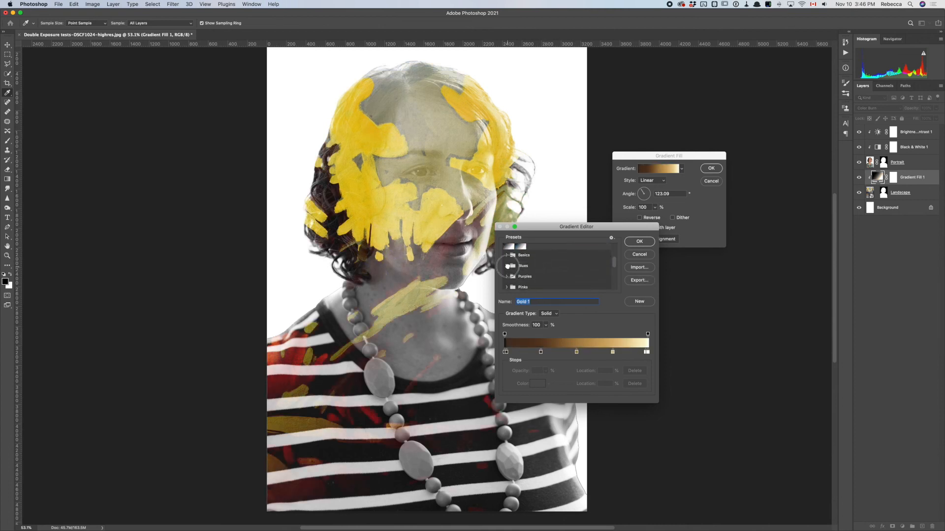
click(507, 265)
click(530, 283)
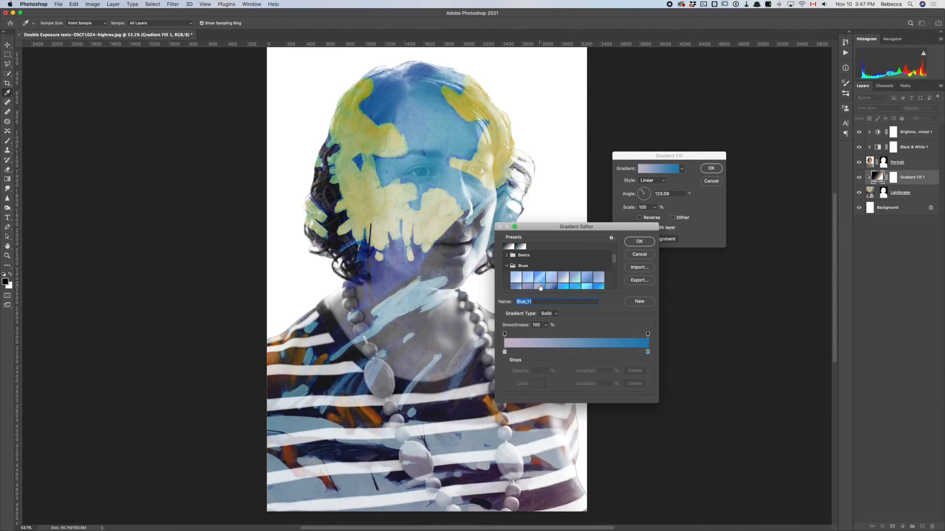
click(639, 241)
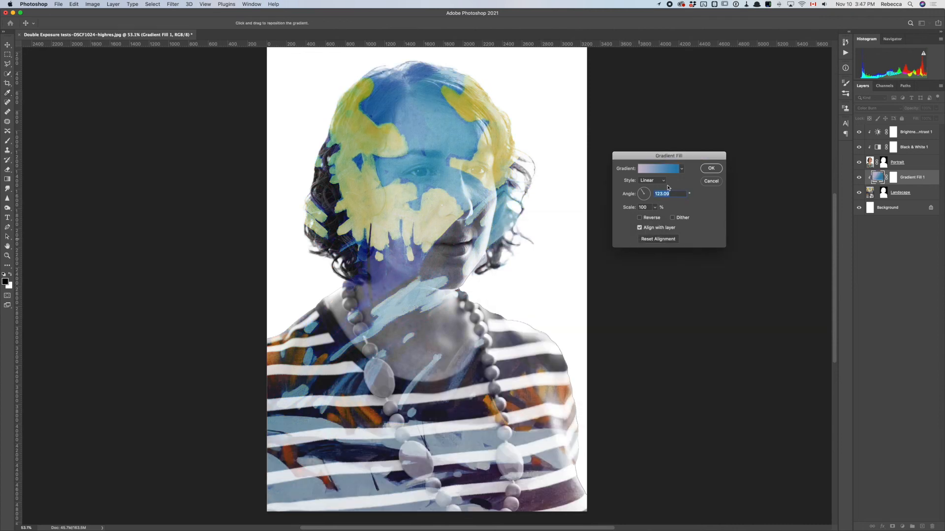
click(717, 168)
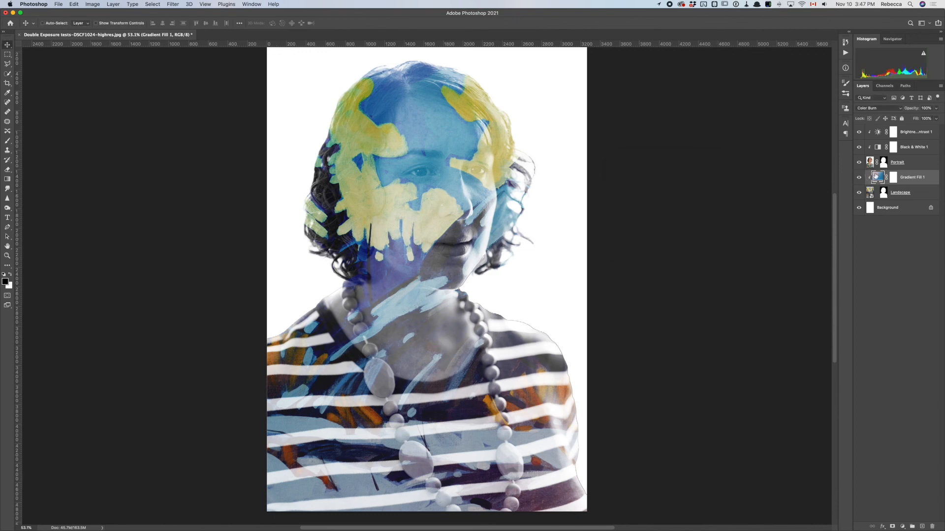
Try the Screen and Hard Light blend modes on the Gradient Fill 1 layer
key(shift+plus)
key(shift+plus)
key(shift+plus)
key(shift+plus)
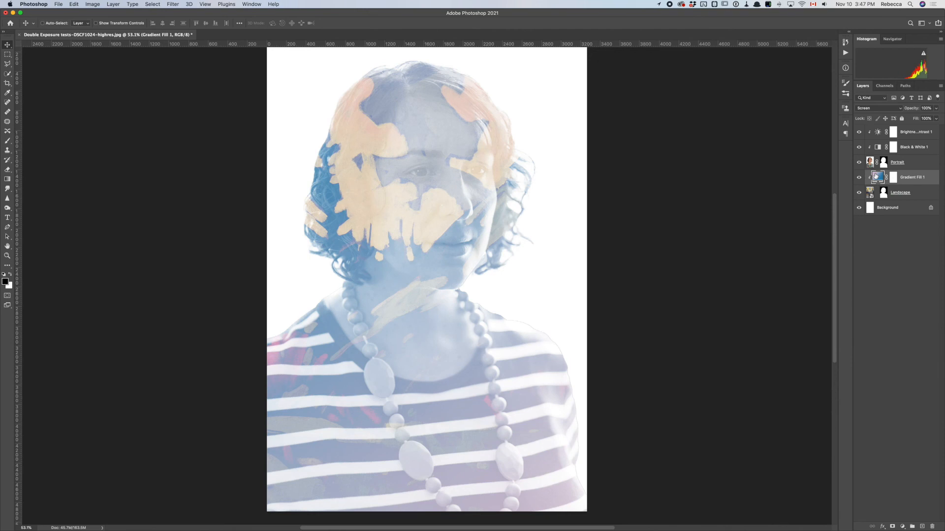
key(shift+plus)
key(shift+plus)
key(shift+plus)
key(shift+plus)
key(shift+plus)
key(shift+plus)
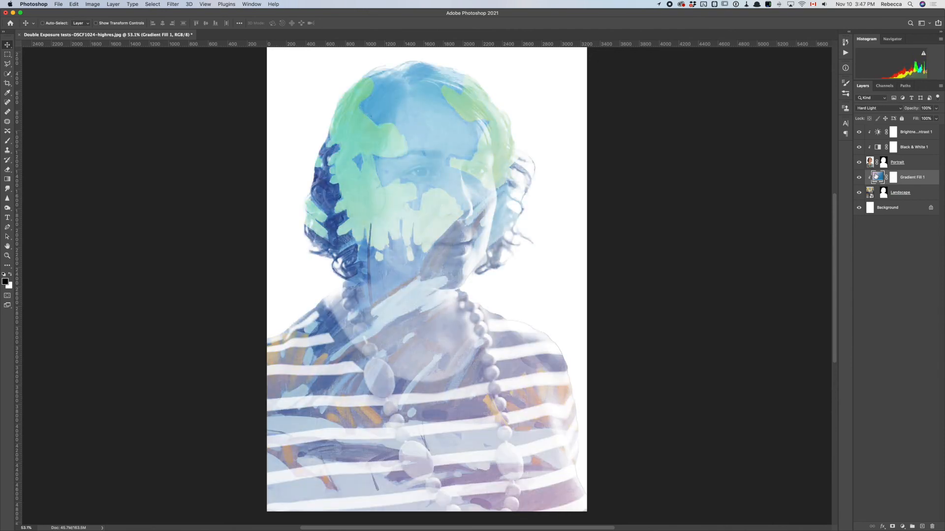
Compare Hard Mix on the Gradient Fill 1 layer and set its blend mode to Difference
key(shift+plus)
key(shift+plus)
key(shift+plus)
key(shift+plus)
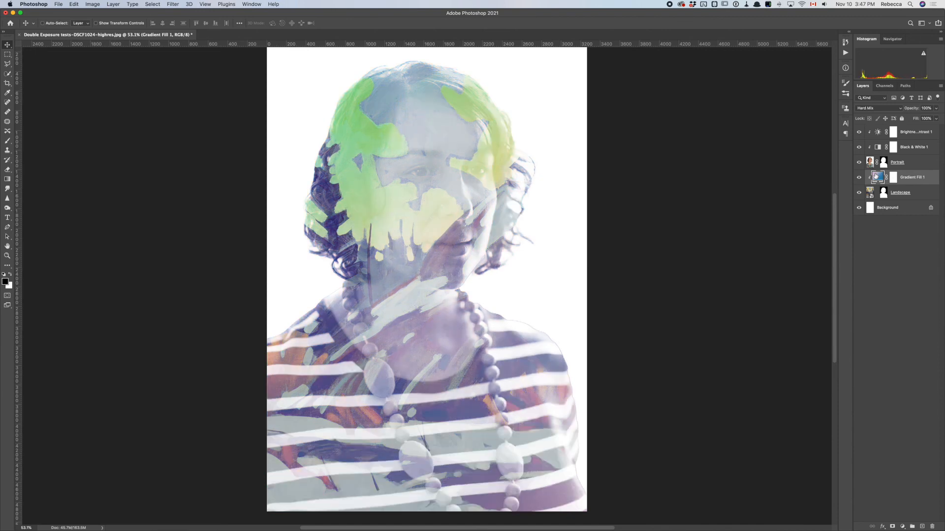
key(shift+plus)
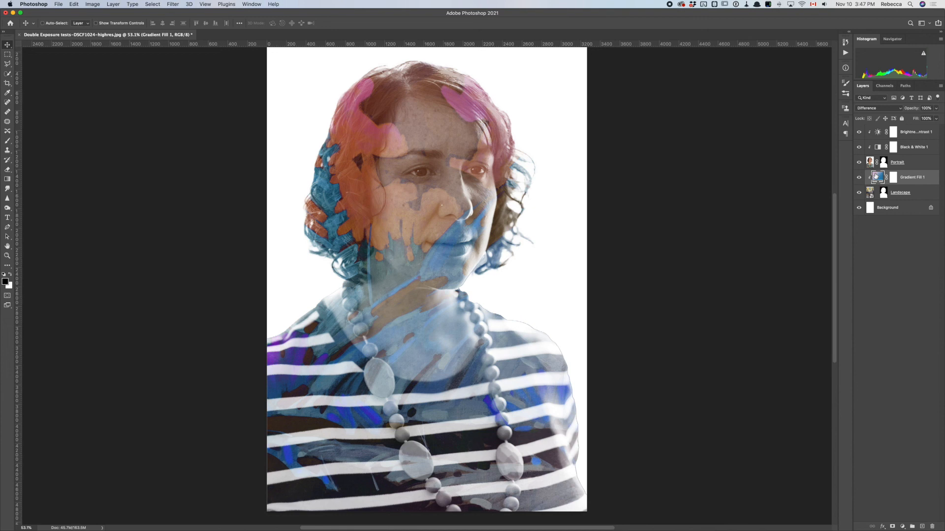
Move the Landscape painting to the right inside the silhouette and set the Portrait layer's blend mode to Color Dodge
click(869, 194)
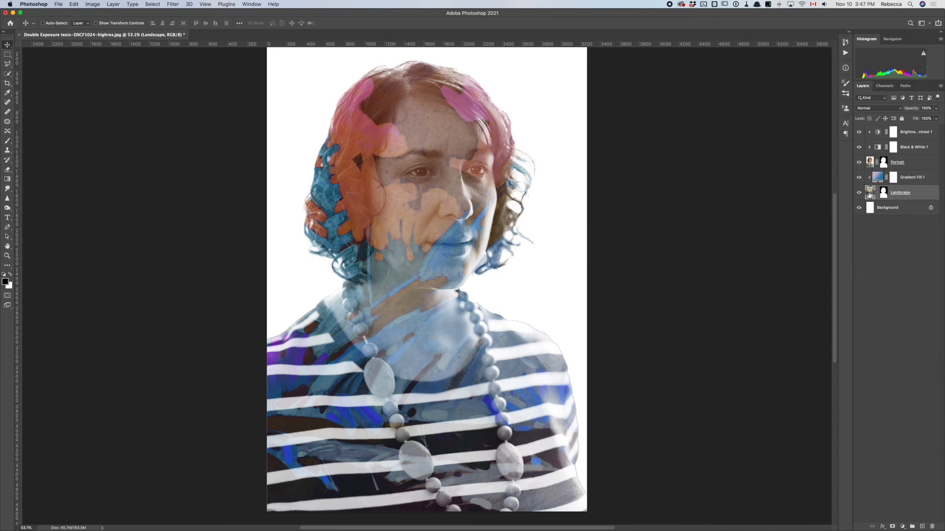
drag(431, 331, 512, 333)
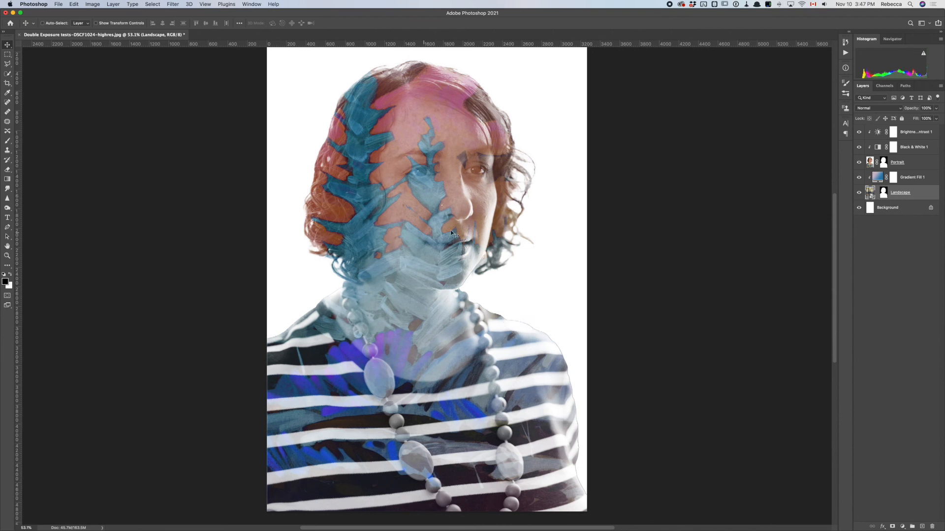
click(870, 164)
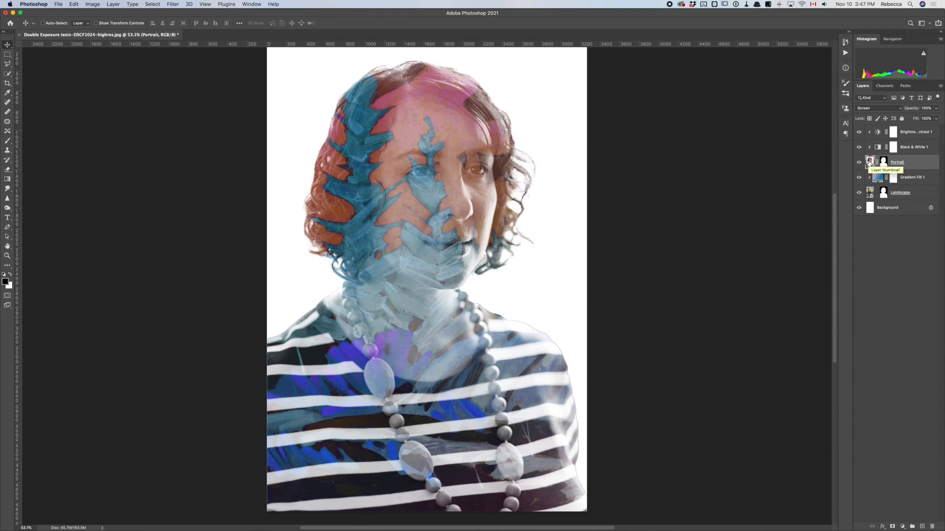
key(shift+plus)
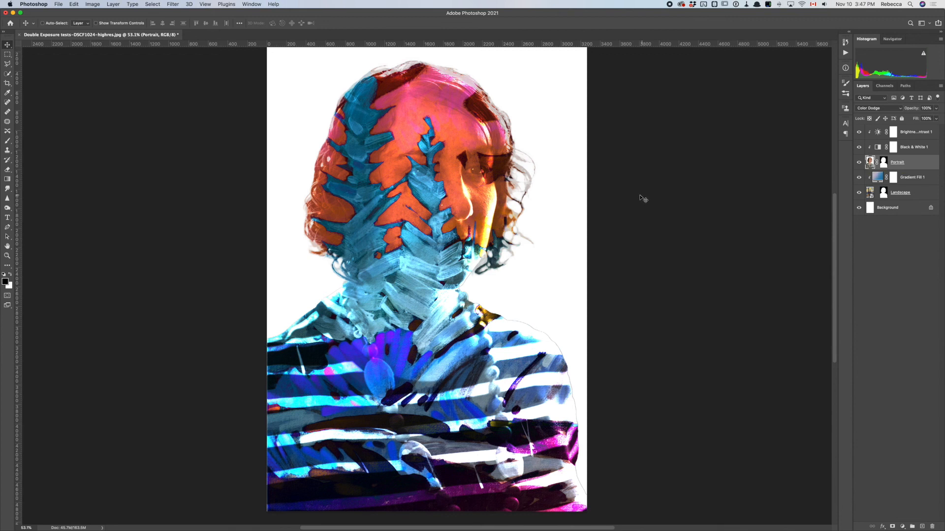
Shift the Landscape painting slightly to the left and down inside the silhouette to reveal more of the woman's face
click(871, 192)
drag(429, 362, 406, 366)
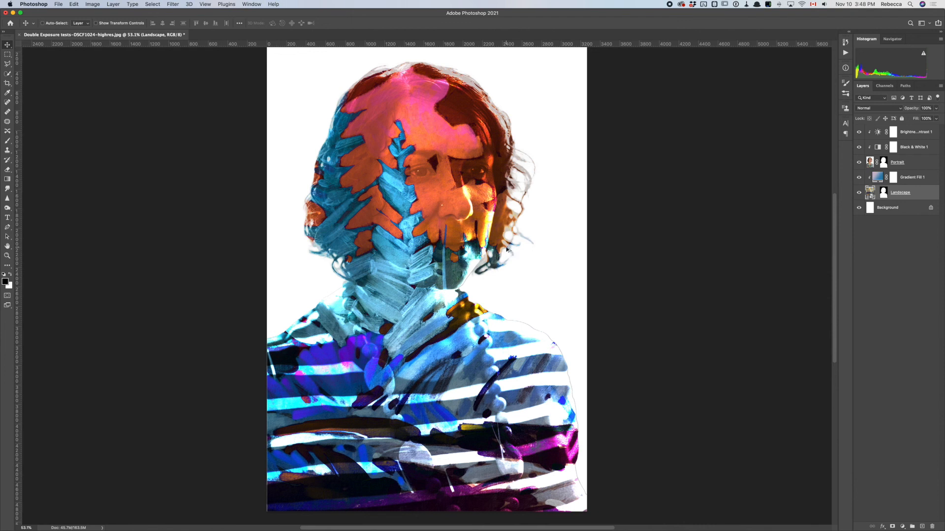
scroll(510, 251, up, 2)
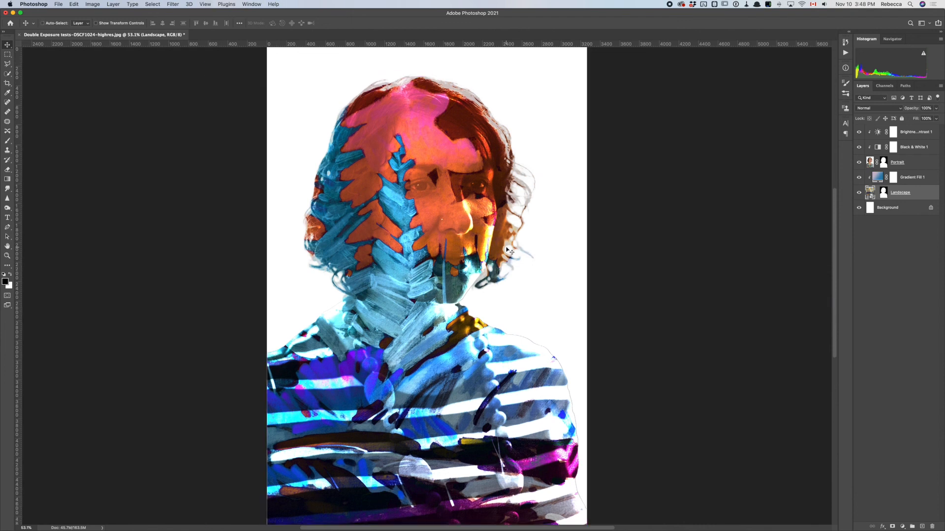
alt+click(507, 247)
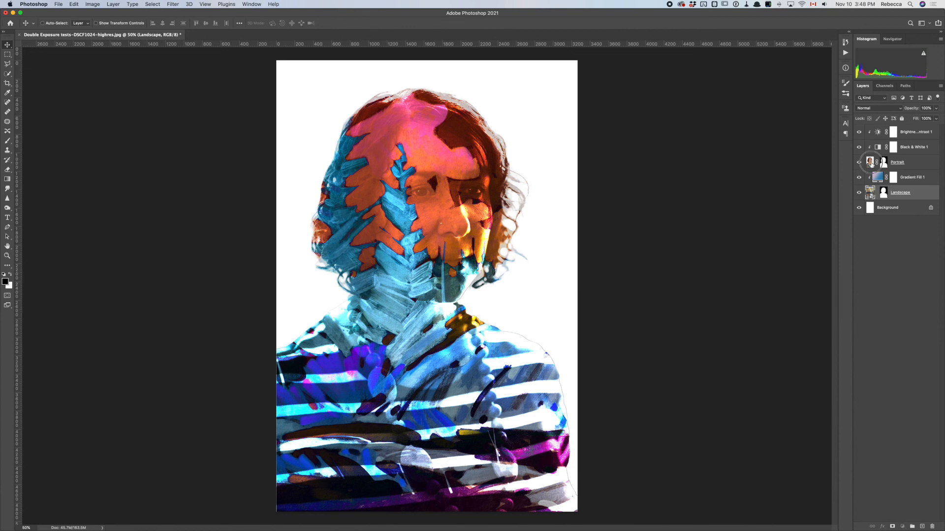
click(870, 164)
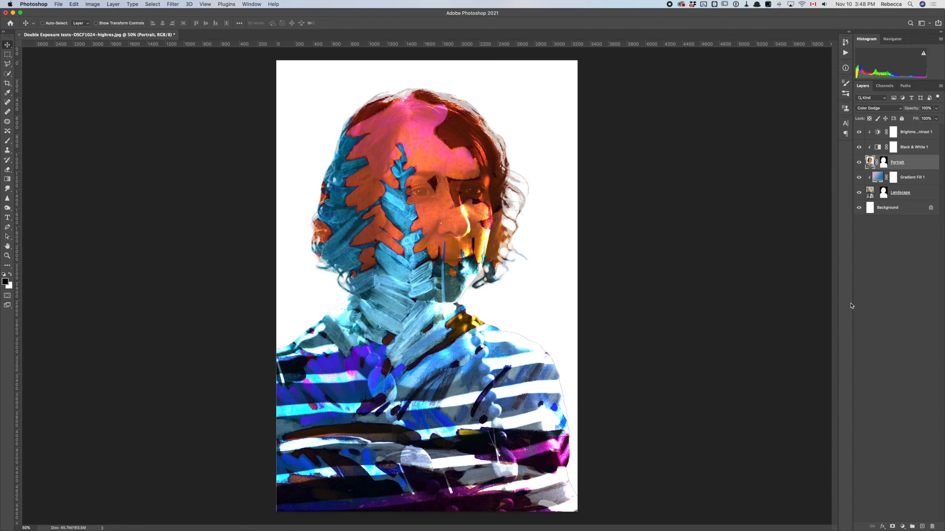
click(877, 193)
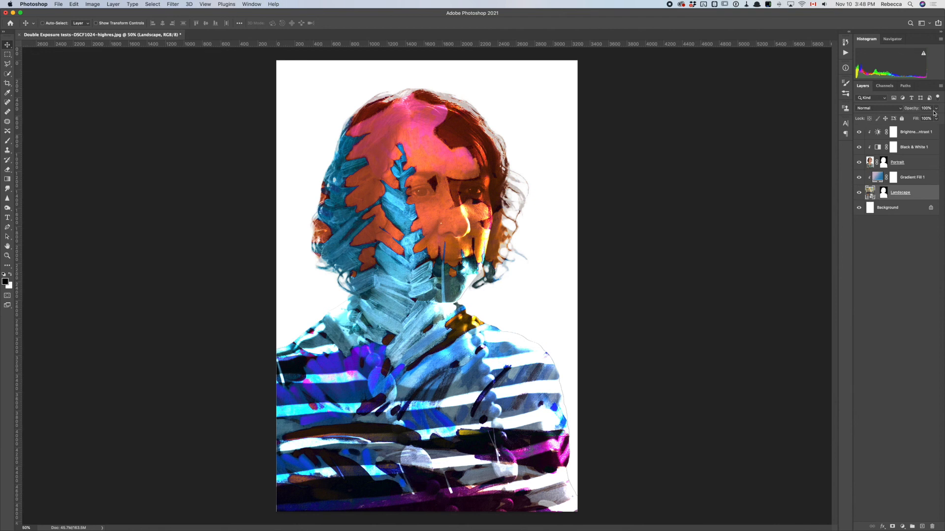
click(869, 162)
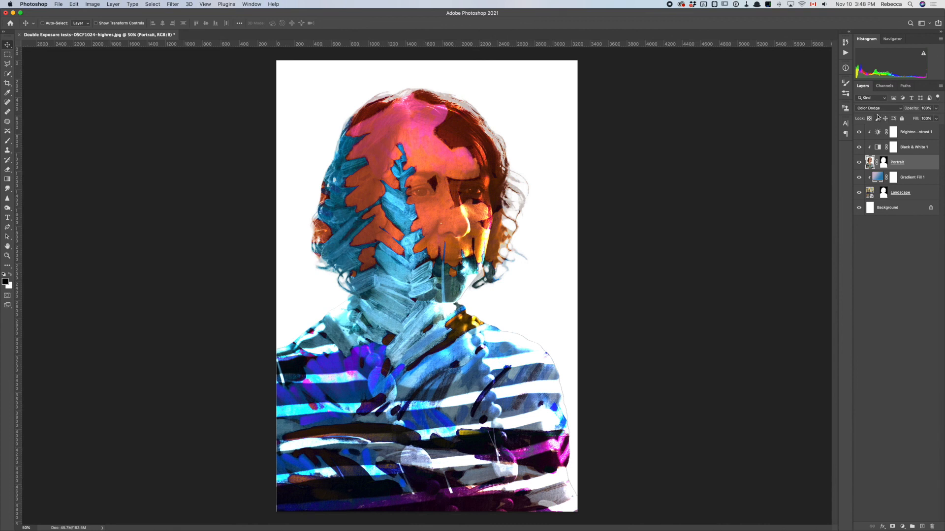
click(937, 111)
mouse_move(936, 118)
mouse_down()
mouse_move(911, 122)
mouse_move(942, 126)
mouse_up()
Try the darkening blend modes on the Black & White 1 layer, from Darken through Darker Color
click(882, 150)
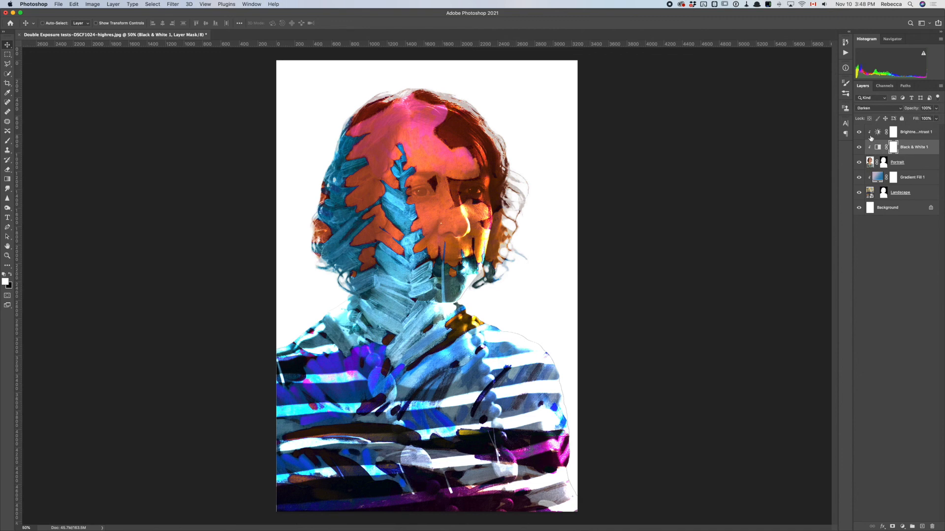
key(shift+plus)
key(shift+plus)
key(shift+plus)
key(shift+plus)
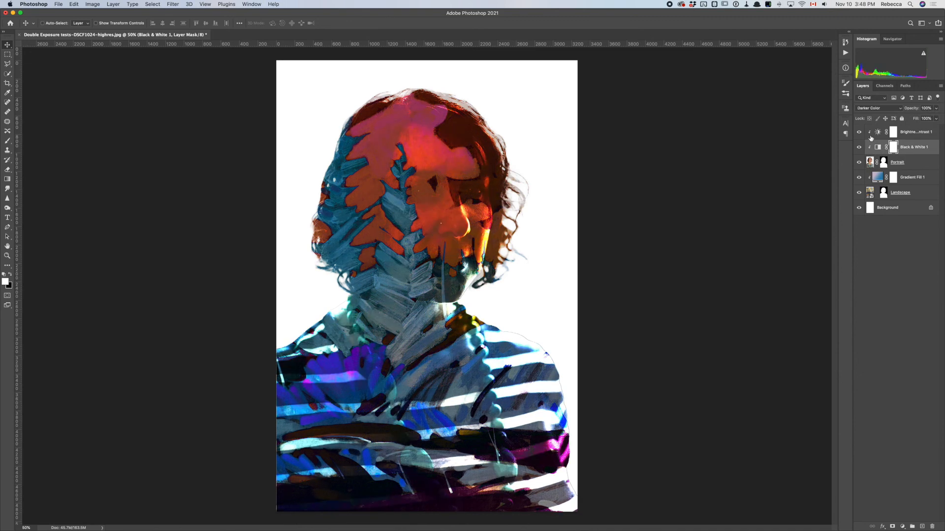
Try the lightening blend modes on the Black & White 1 layer, including Color Dodge and Lighter Color
key(shift+plus)
key(shift+plus)
key(shift+plus)
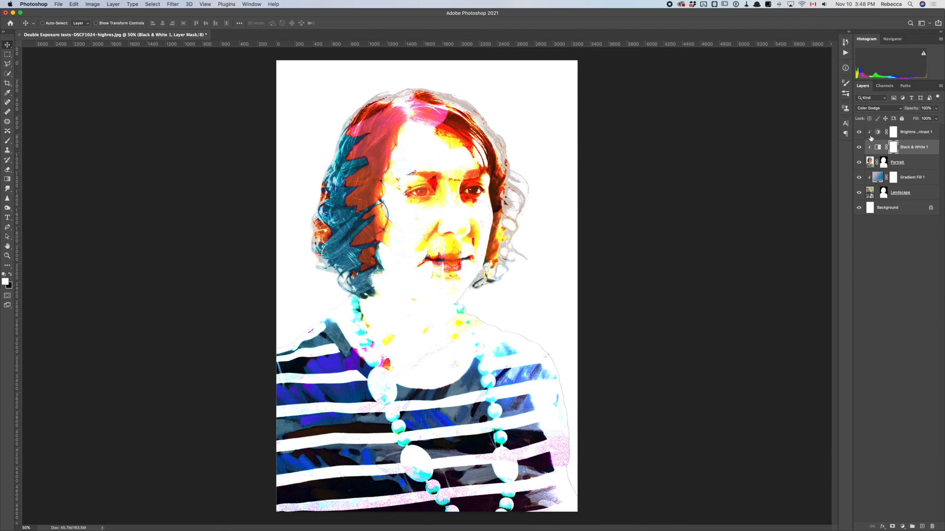
key(shift+plus)
key(shift+plus)
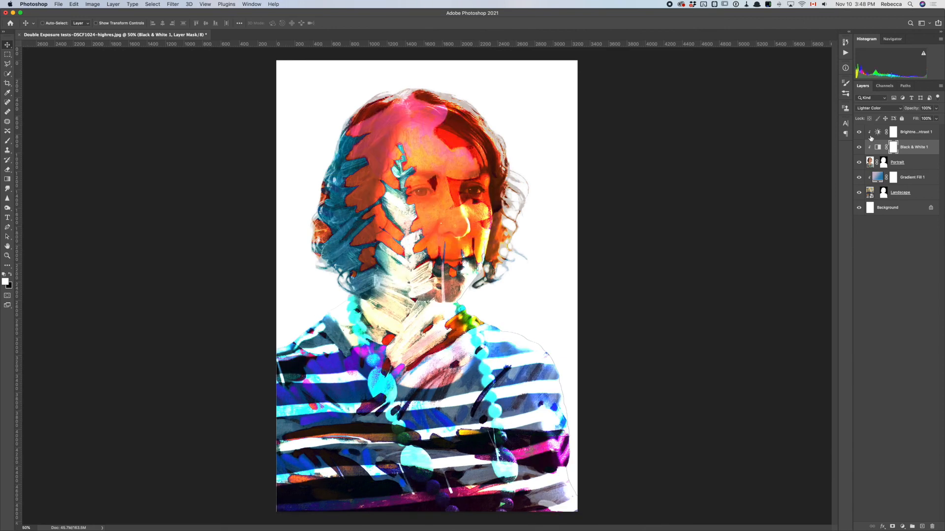
Try the contrast blend modes on the Black & White 1 layer, including Overlay, Soft Light and Pin Light
key(shift+plus)
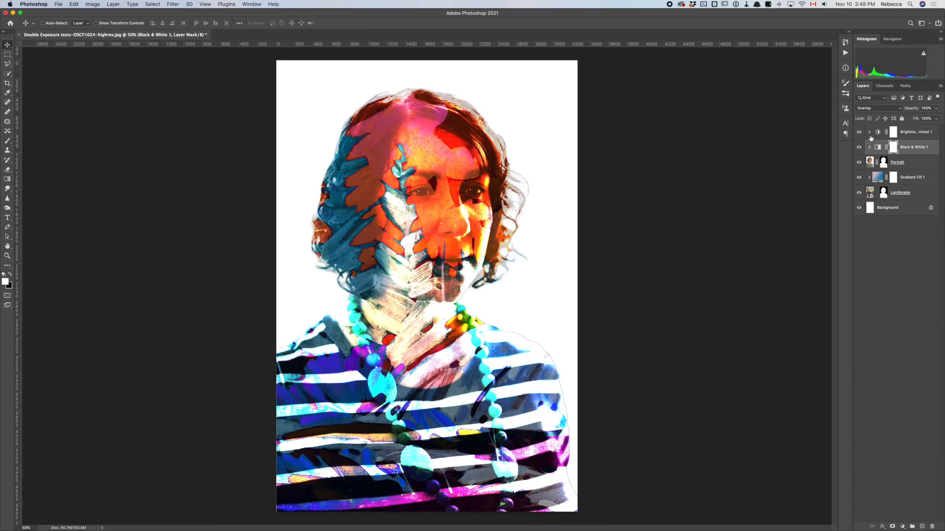
key(shift+plus)
key(shift+plus)
key(shift+plus)
key(shift+plus)
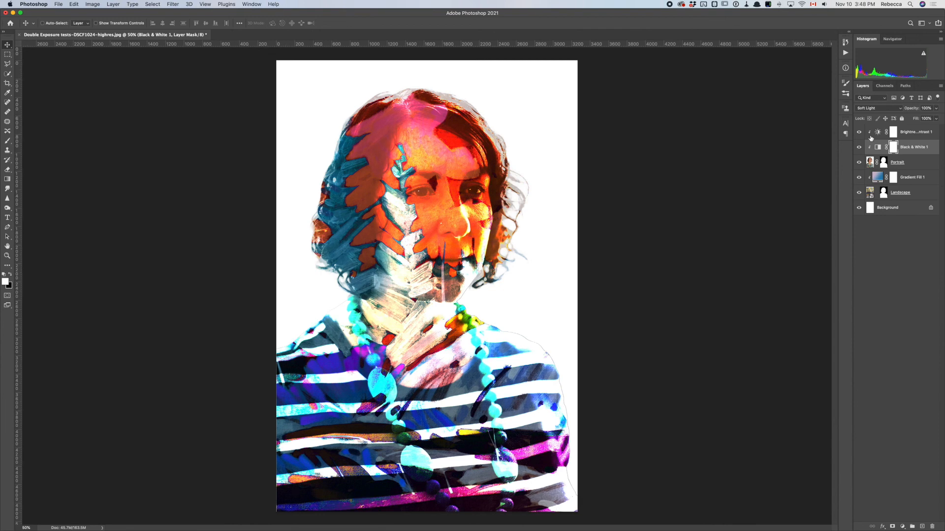
key(shift+plus)
key(shift+plus)
key(shift+plus)
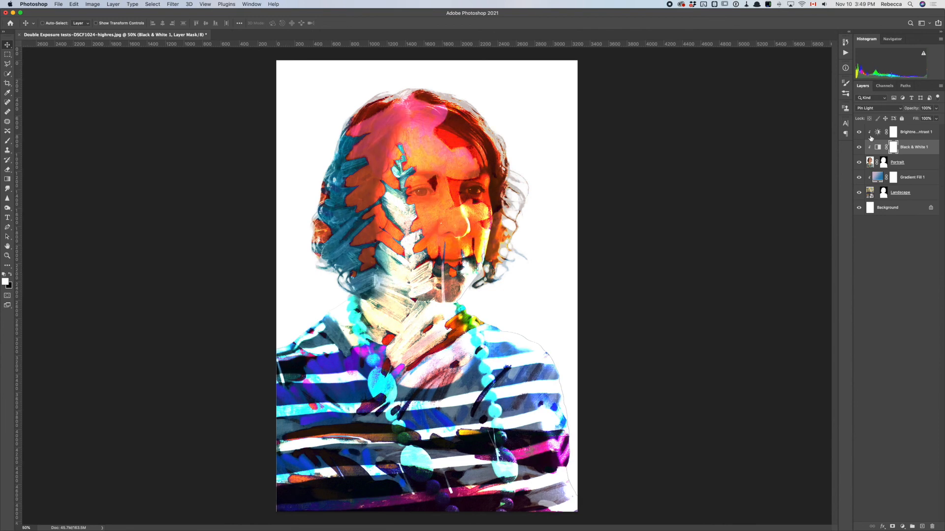
Compare Exclusion and Divide on the Black & White 1 layer and set its blend mode to Color
key(shift+plus)
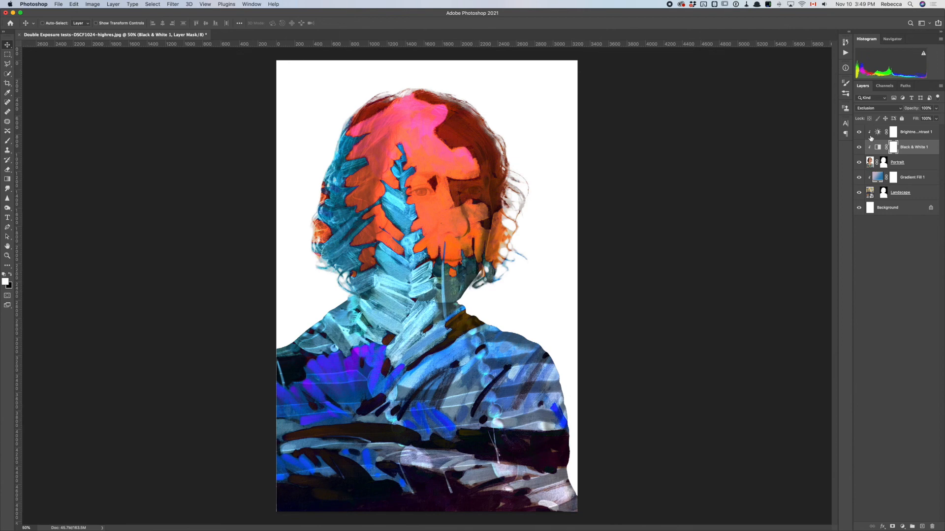
key(shift+plus)
key(shift+plus)
key(shift+plus)
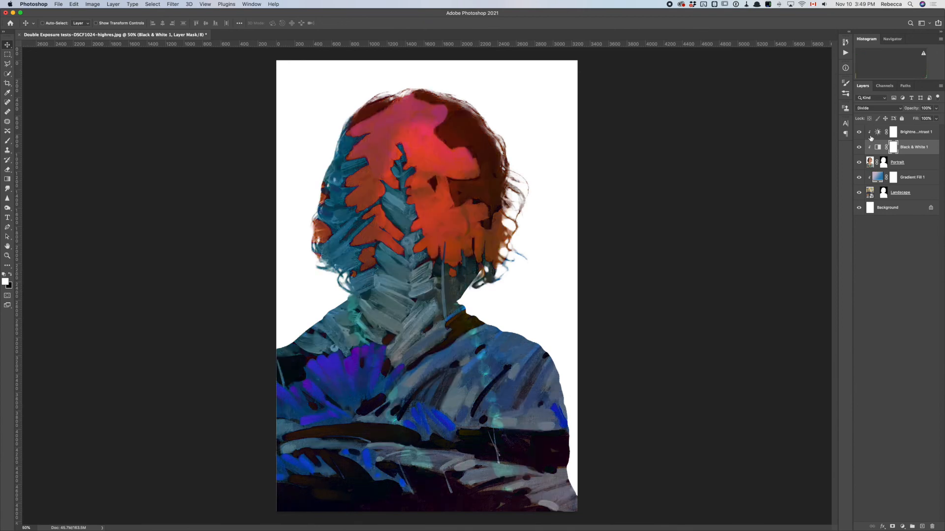
key(shift+plus)
key(shift+plus)
key(shift+plus)
key(shift+plus)
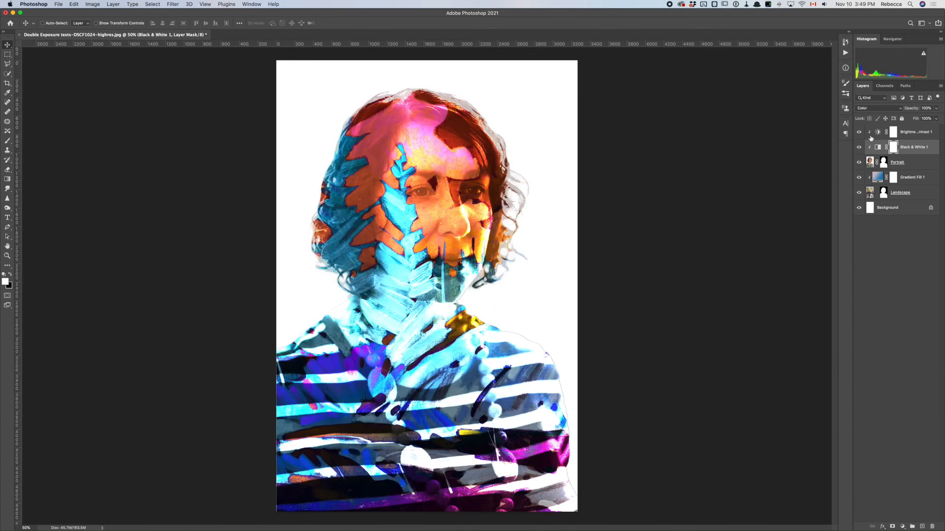